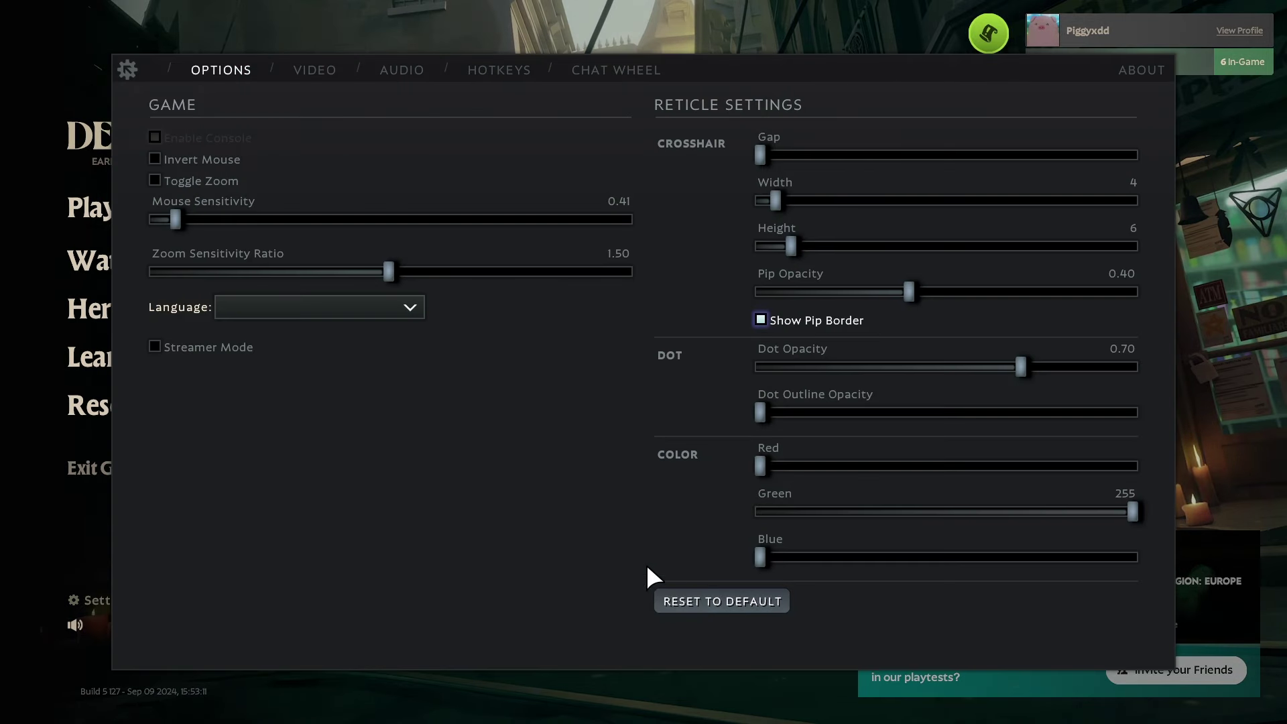
Step: Review Deadlock's video, audio and hotkey settings, ending back at the general game options
left_click(310, 72)
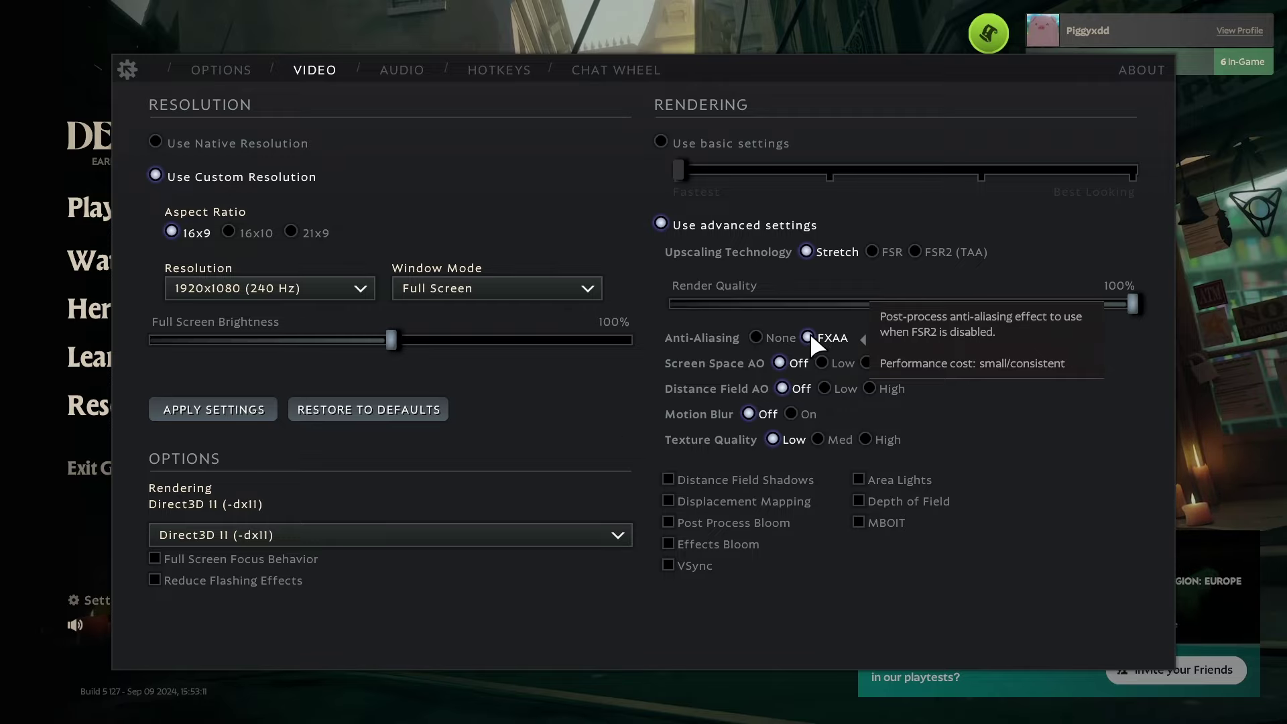
left_click(402, 69)
left_click(503, 72)
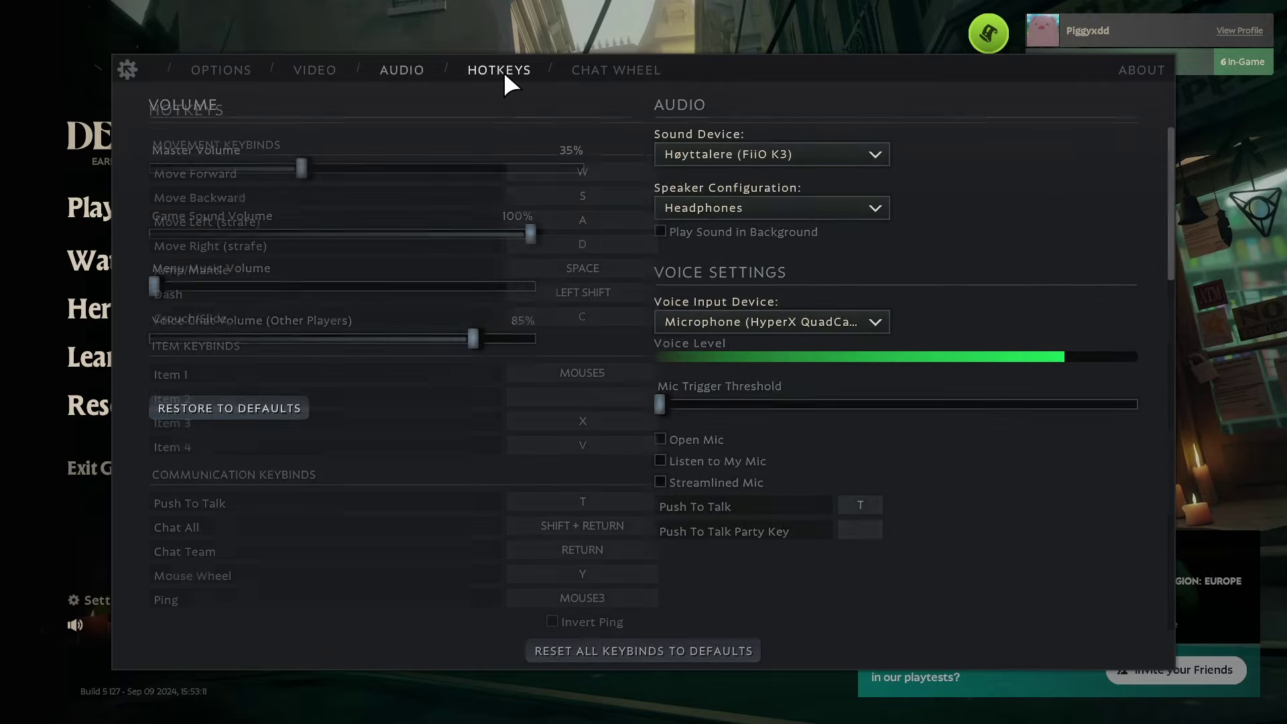
left_click(591, 72)
left_click(486, 73)
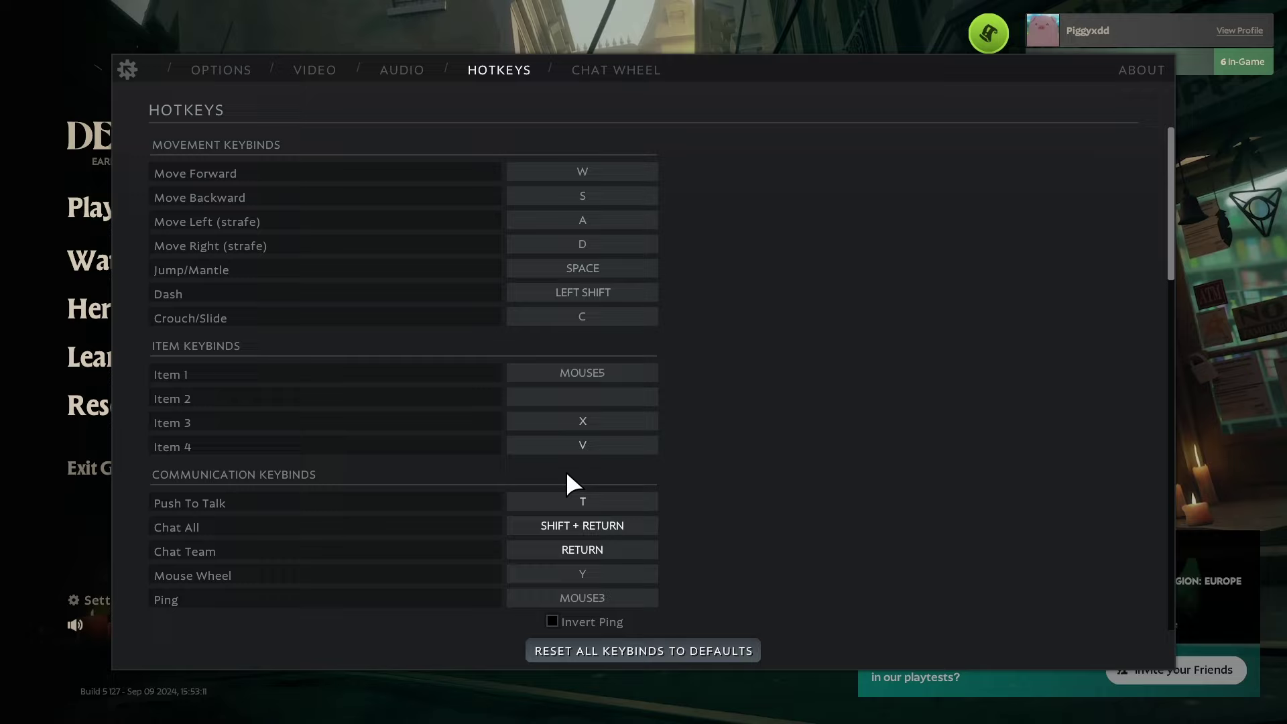
scroll(510, 426, "down", 5)
scroll(596, 442, "up", 5)
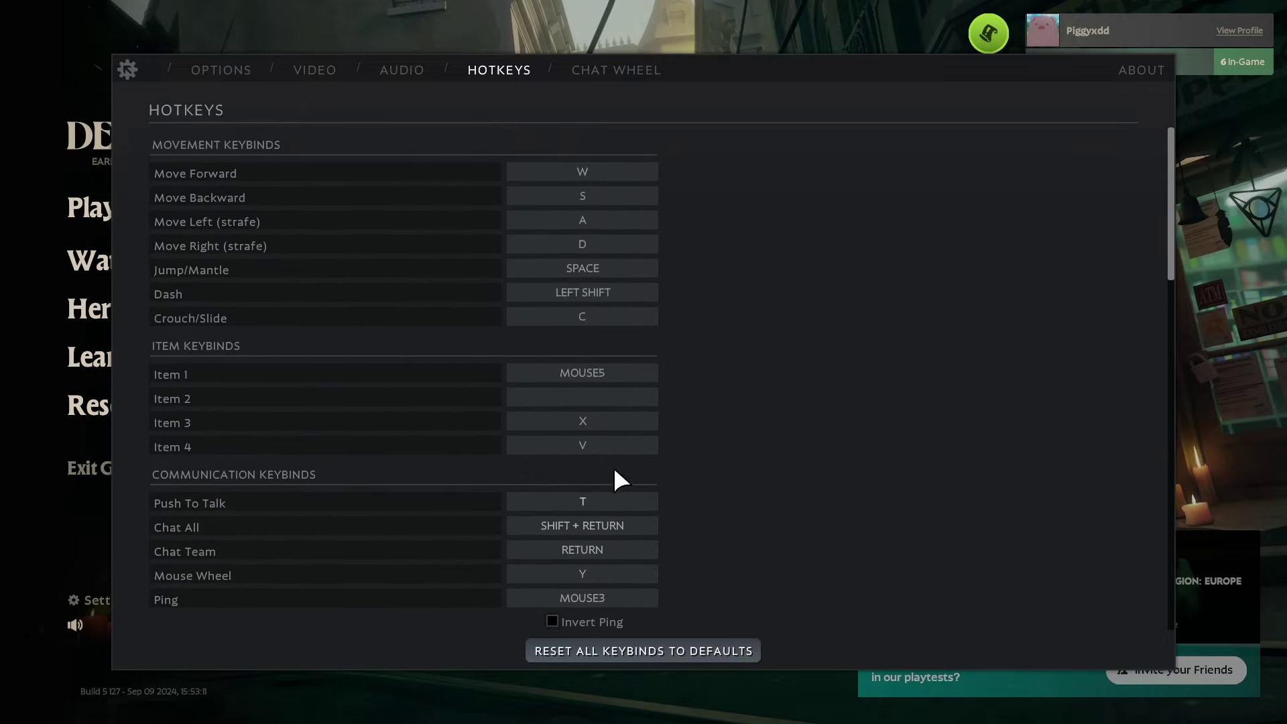
left_click(219, 70)
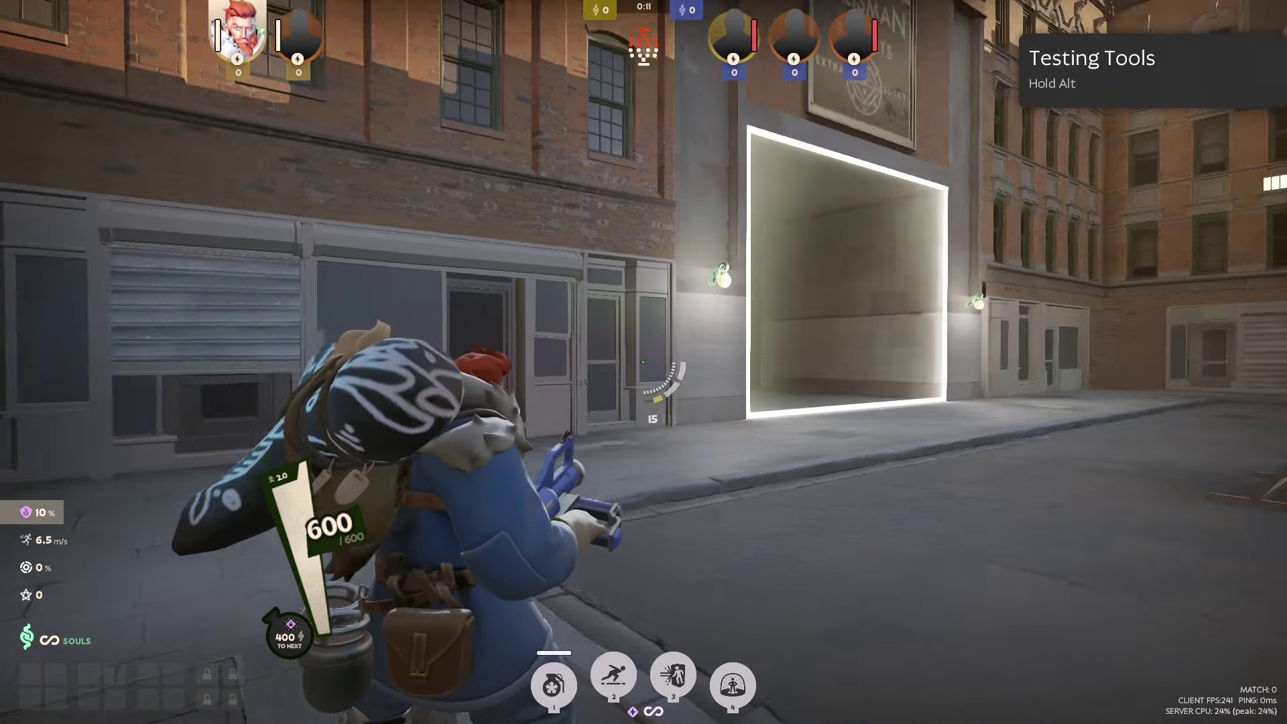
left_click(643, 362)
key("r")
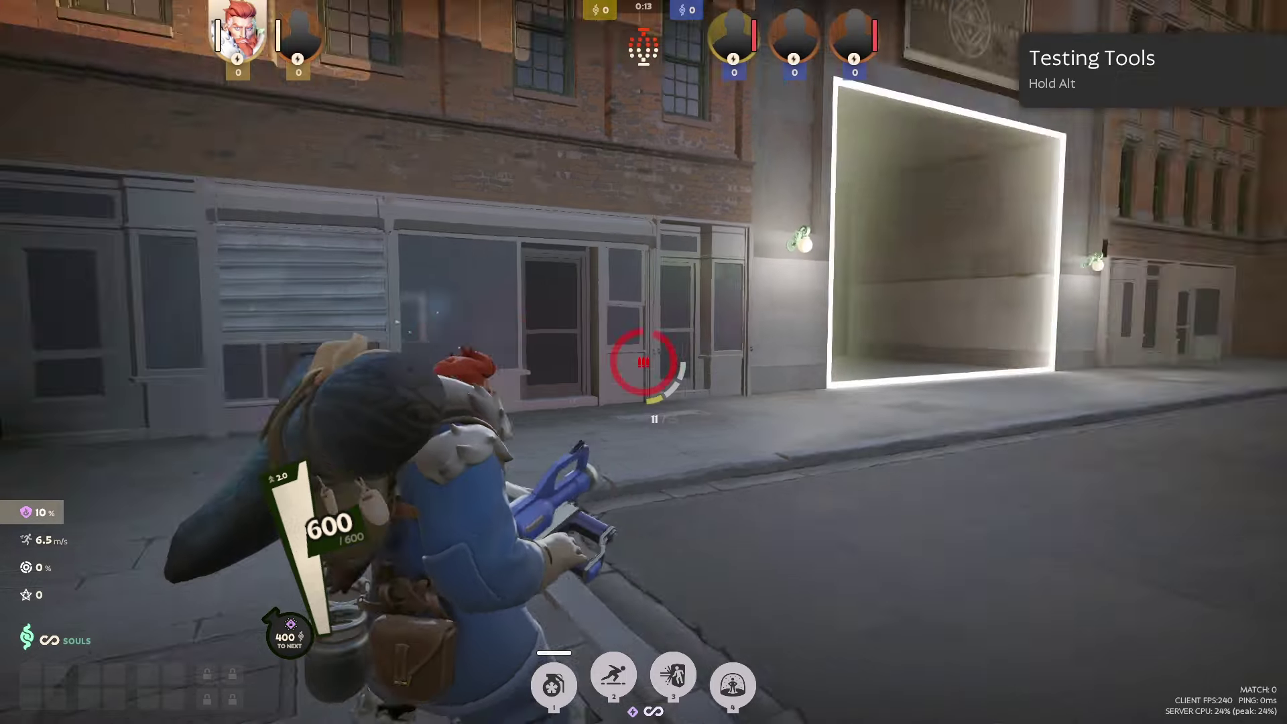
key("w")
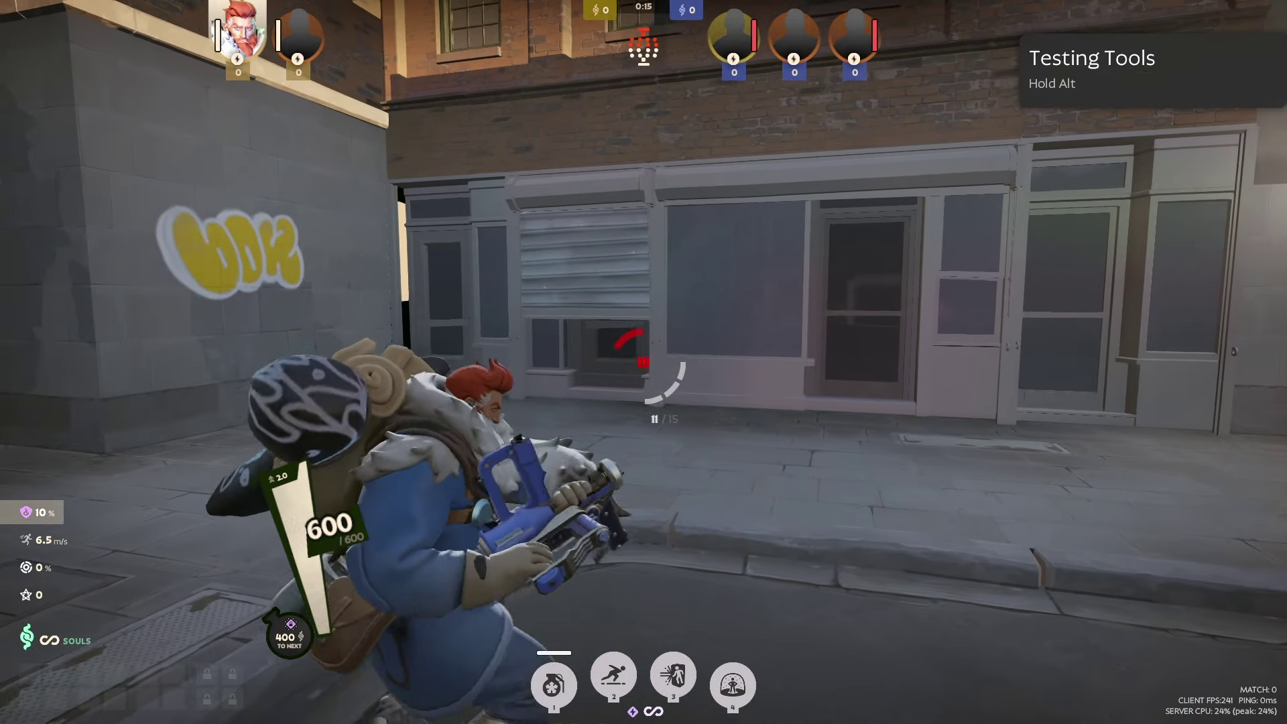
key("r")
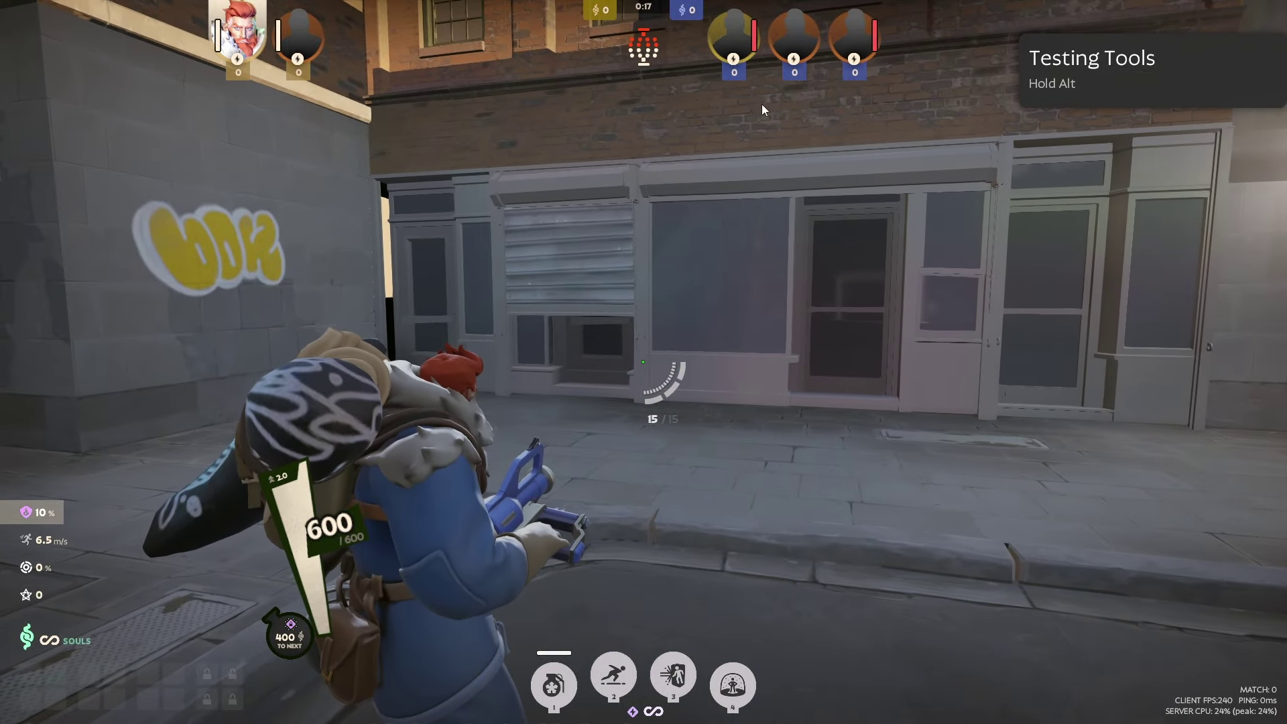
left_click(775, 279)
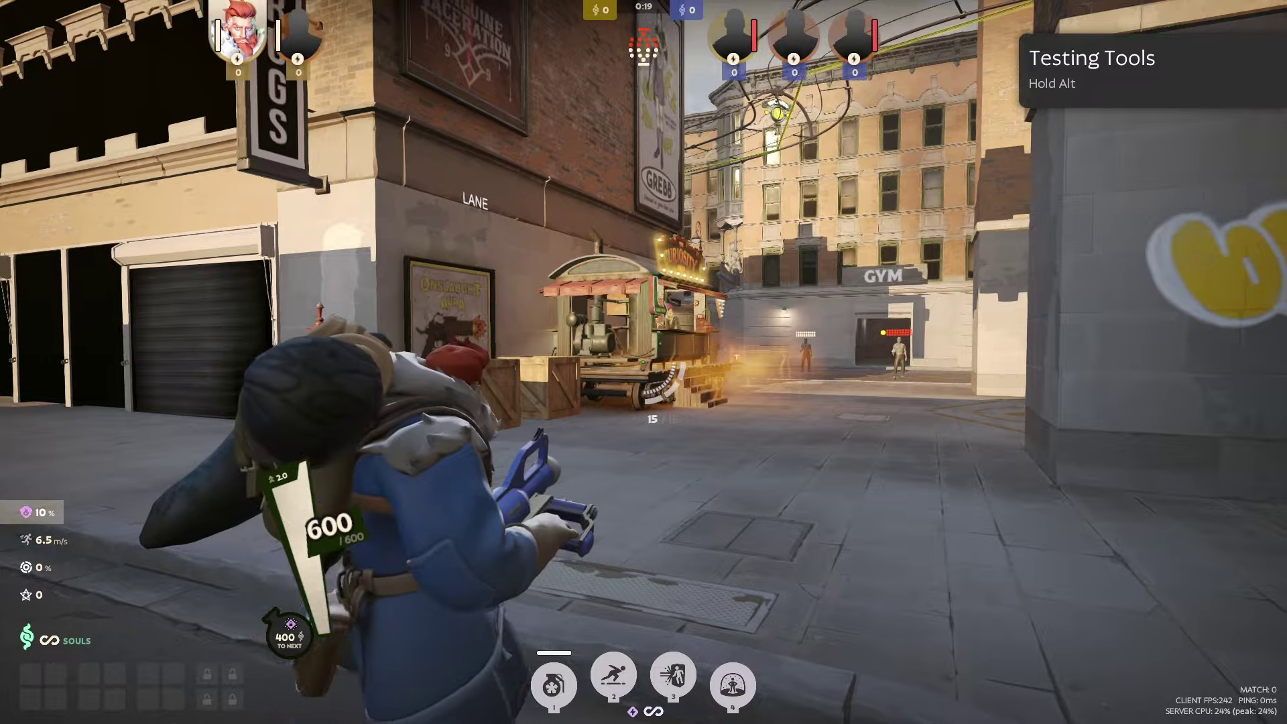
key("w")
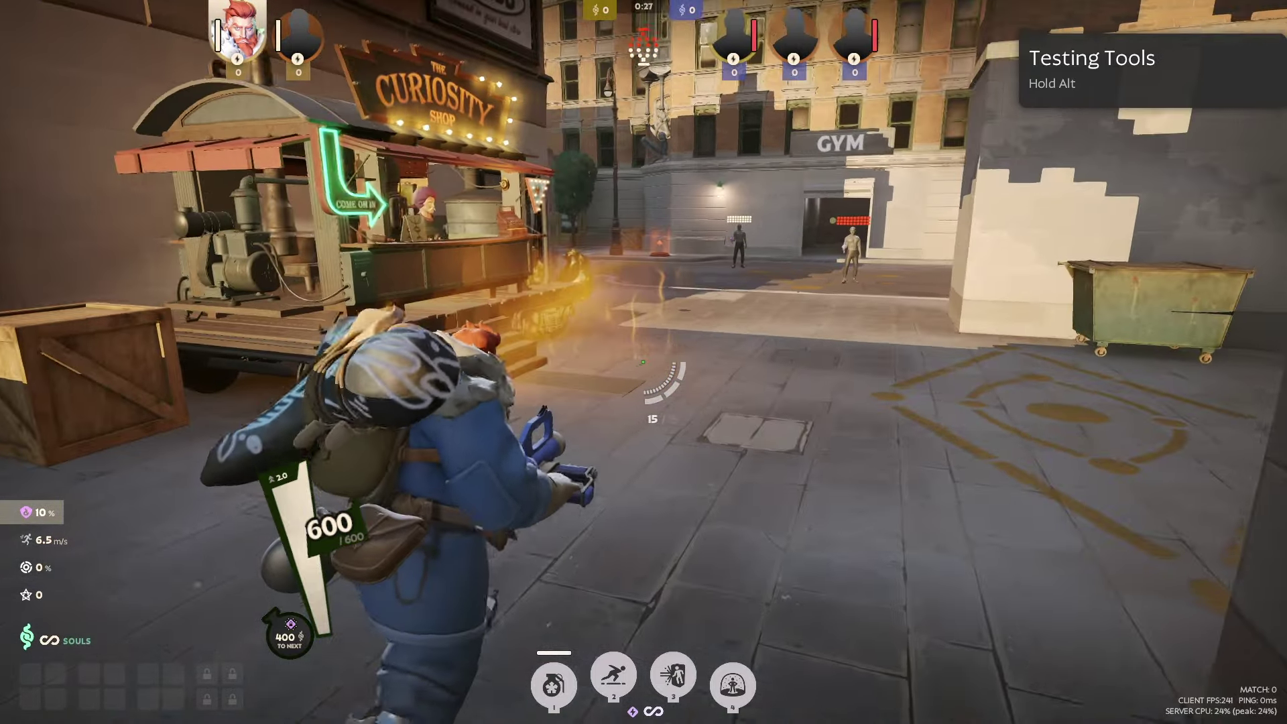
key("w")
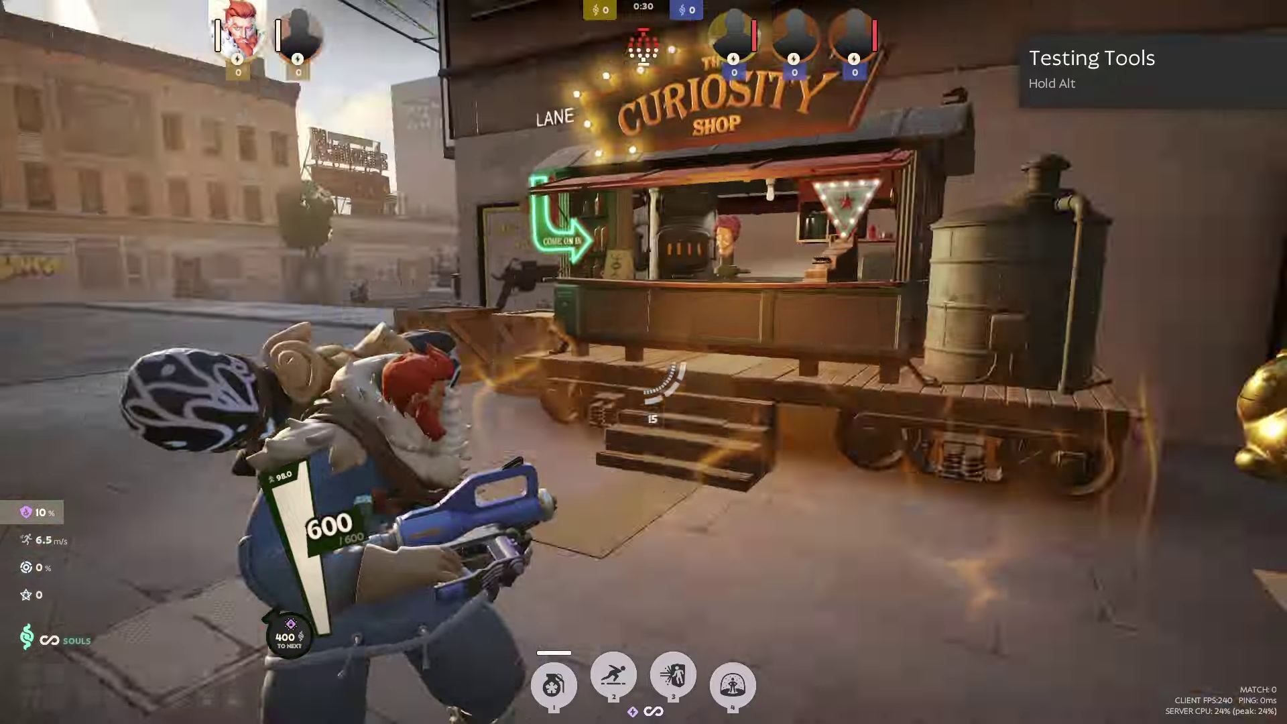
key("w")
key("shift")
key("ctrl")
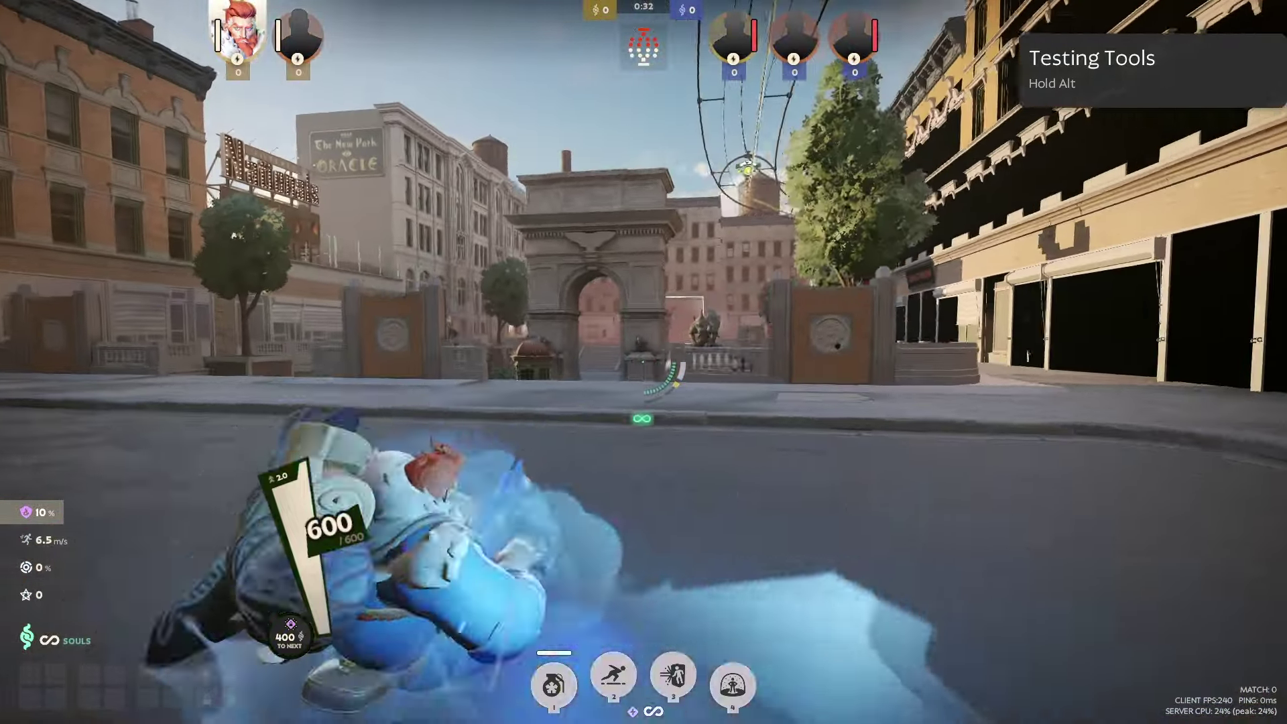
key("space")
key("w")
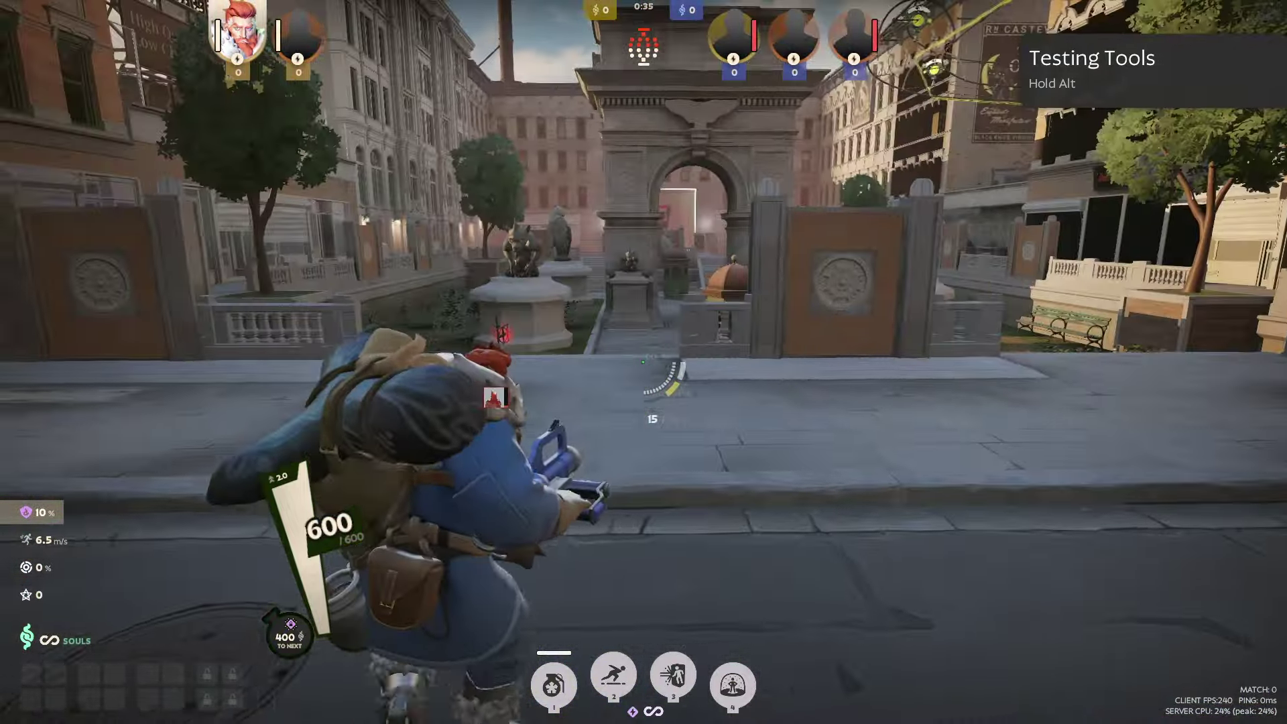
left_click(643, 362)
key("r")
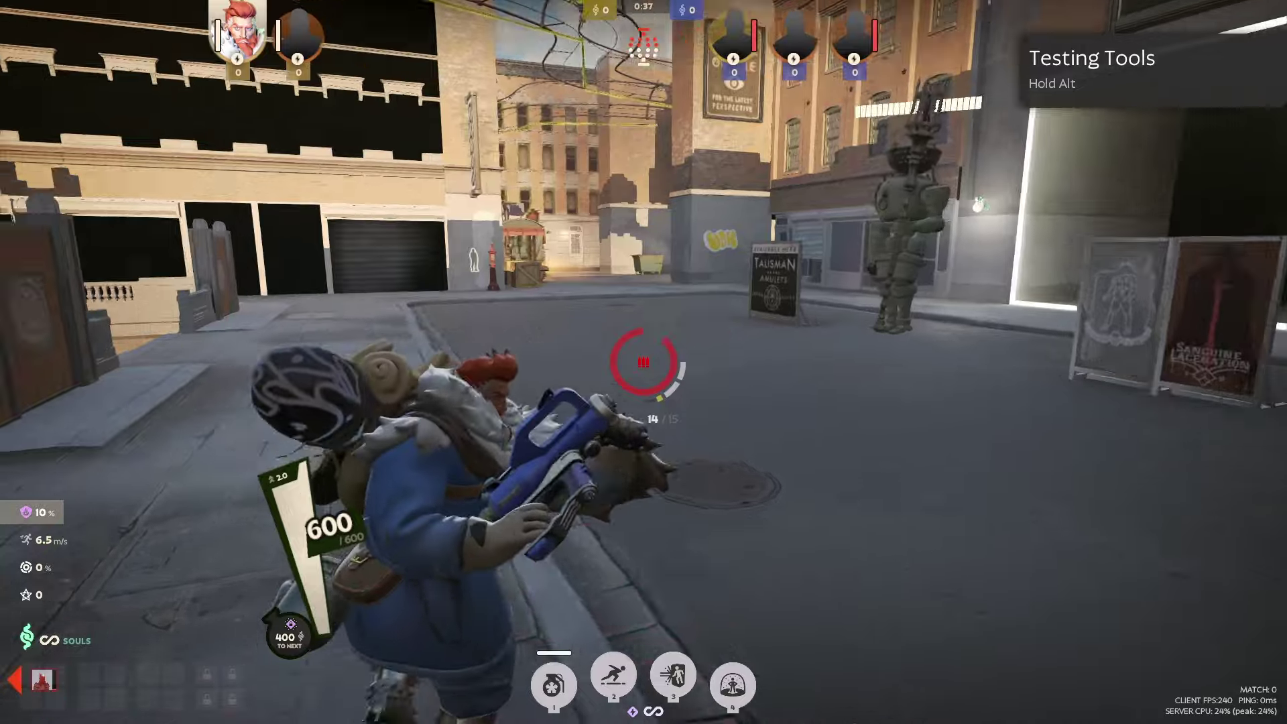
key("q")
key("w")
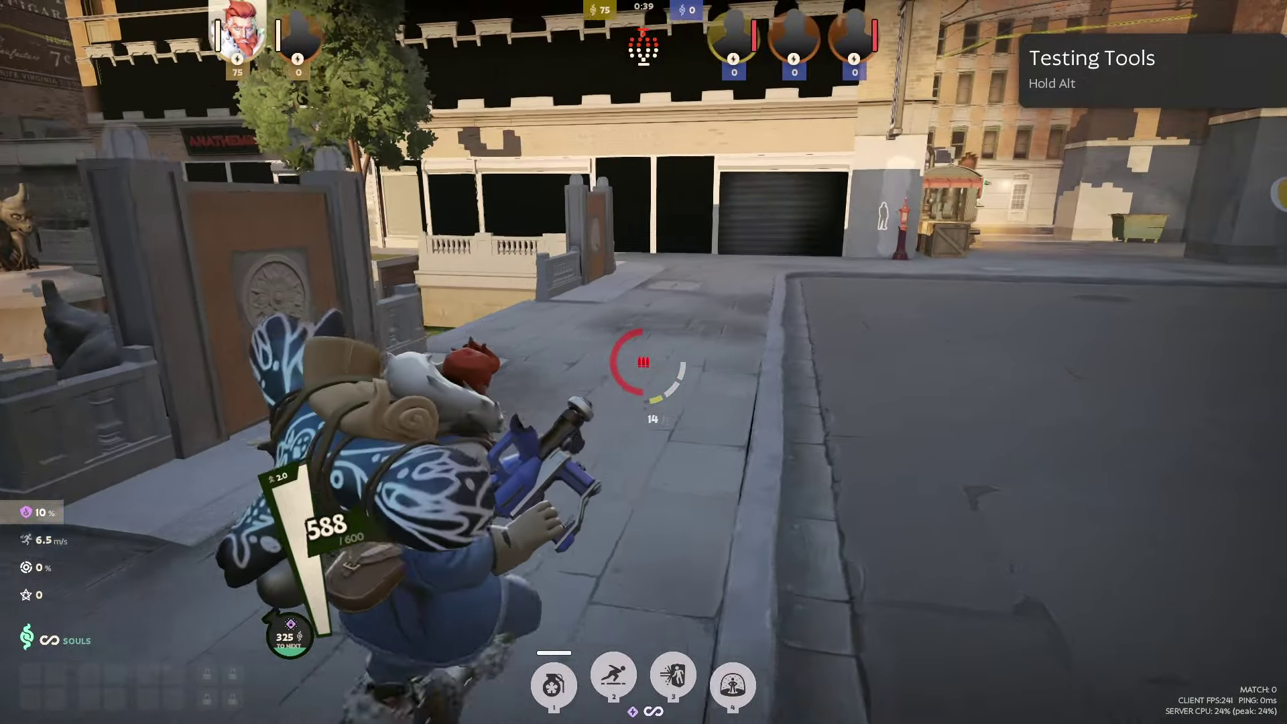
key("w")
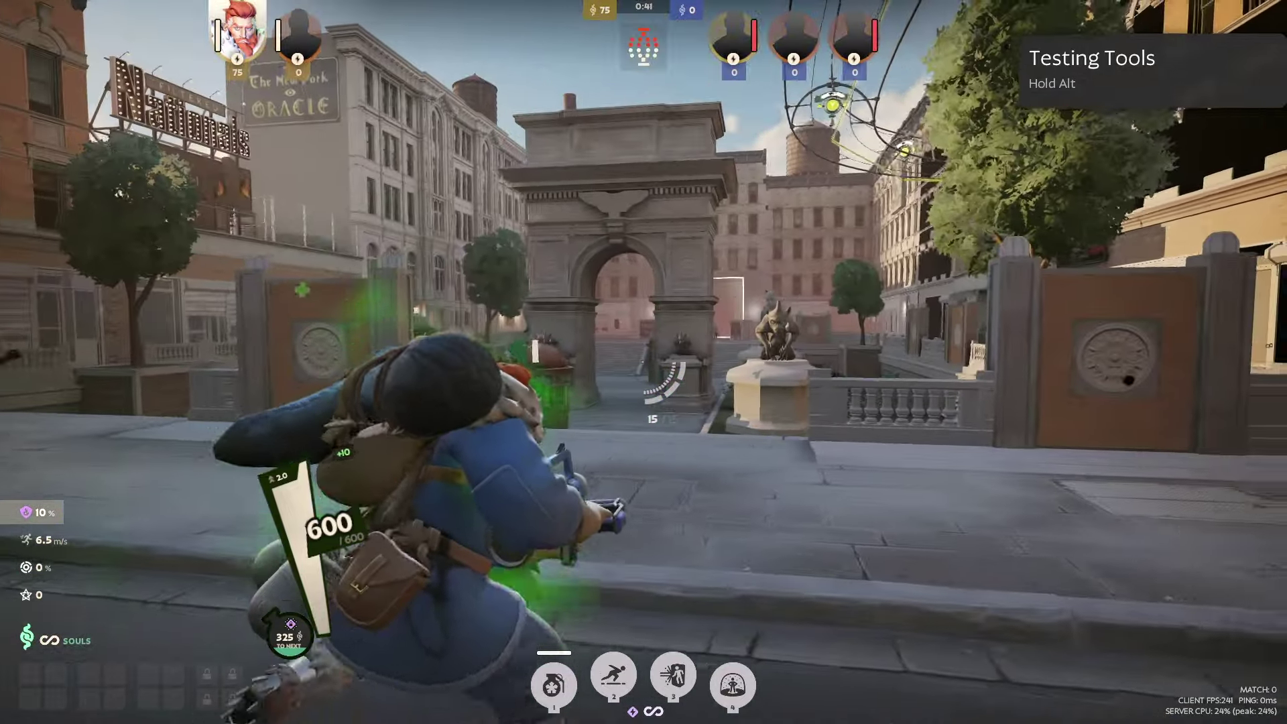
key("w")
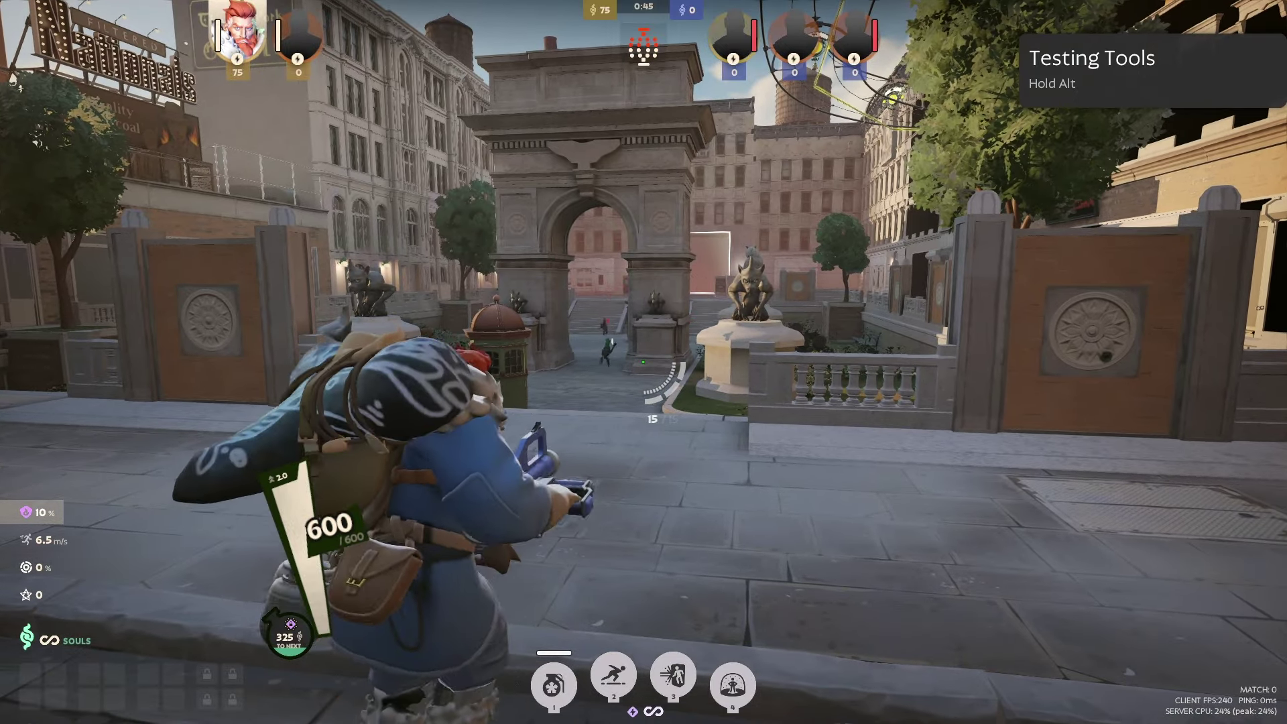
key("w")
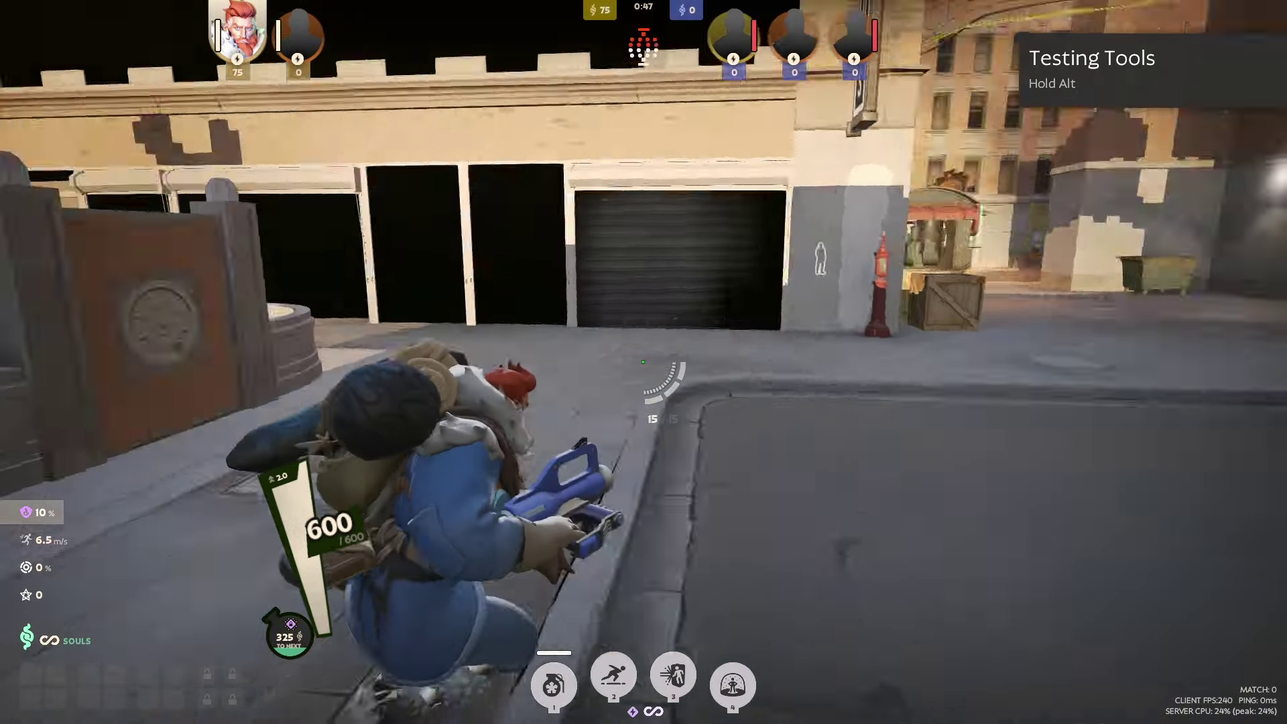
key("s")
key("w")
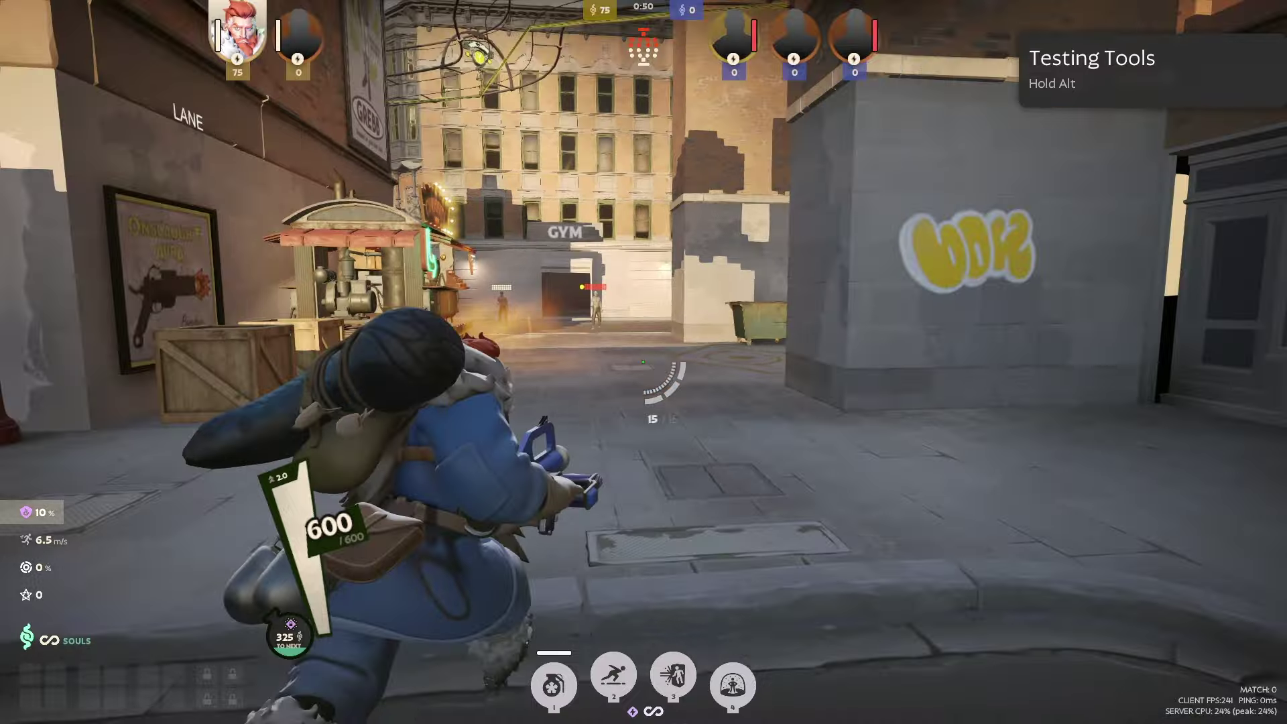
key("w")
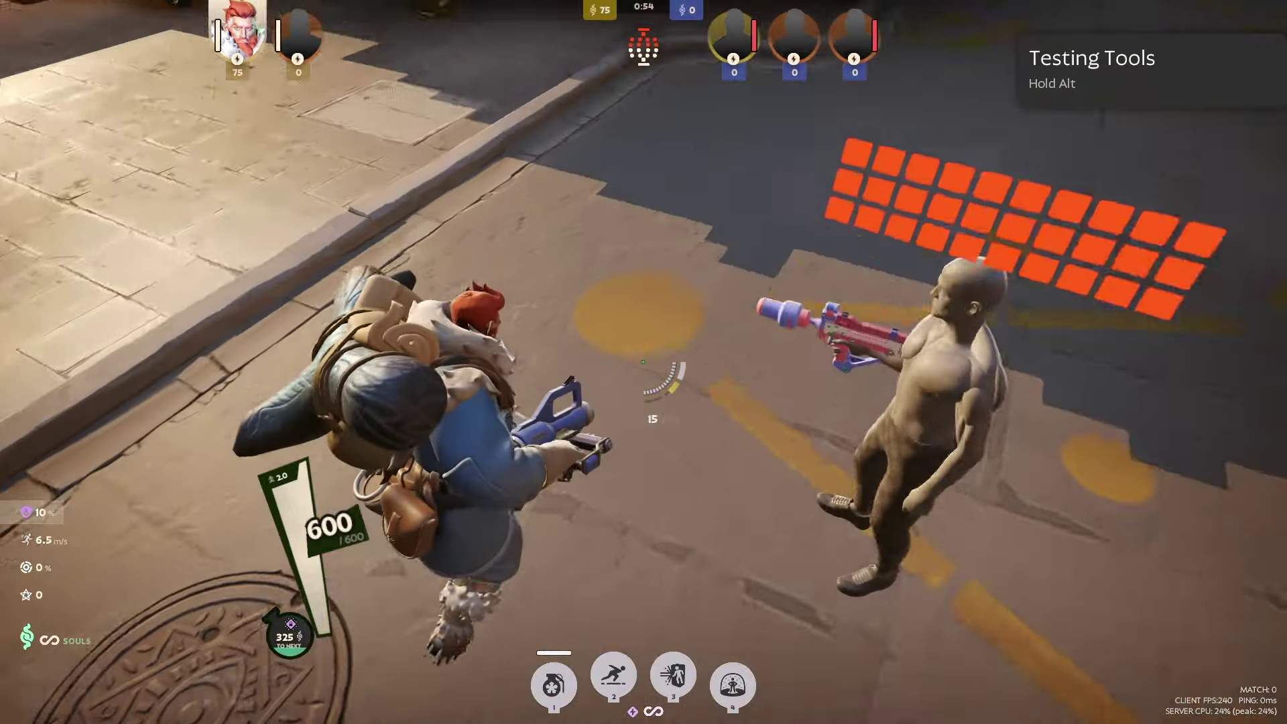
left_click(644, 362)
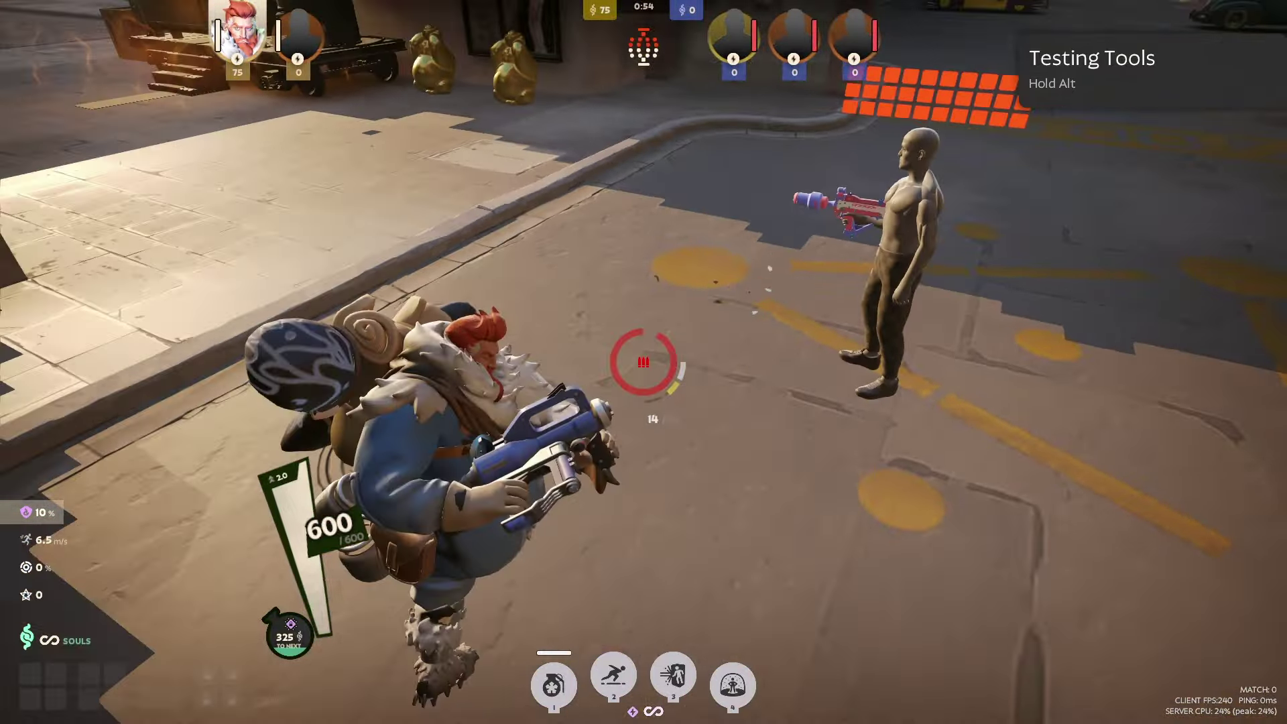
key("d")
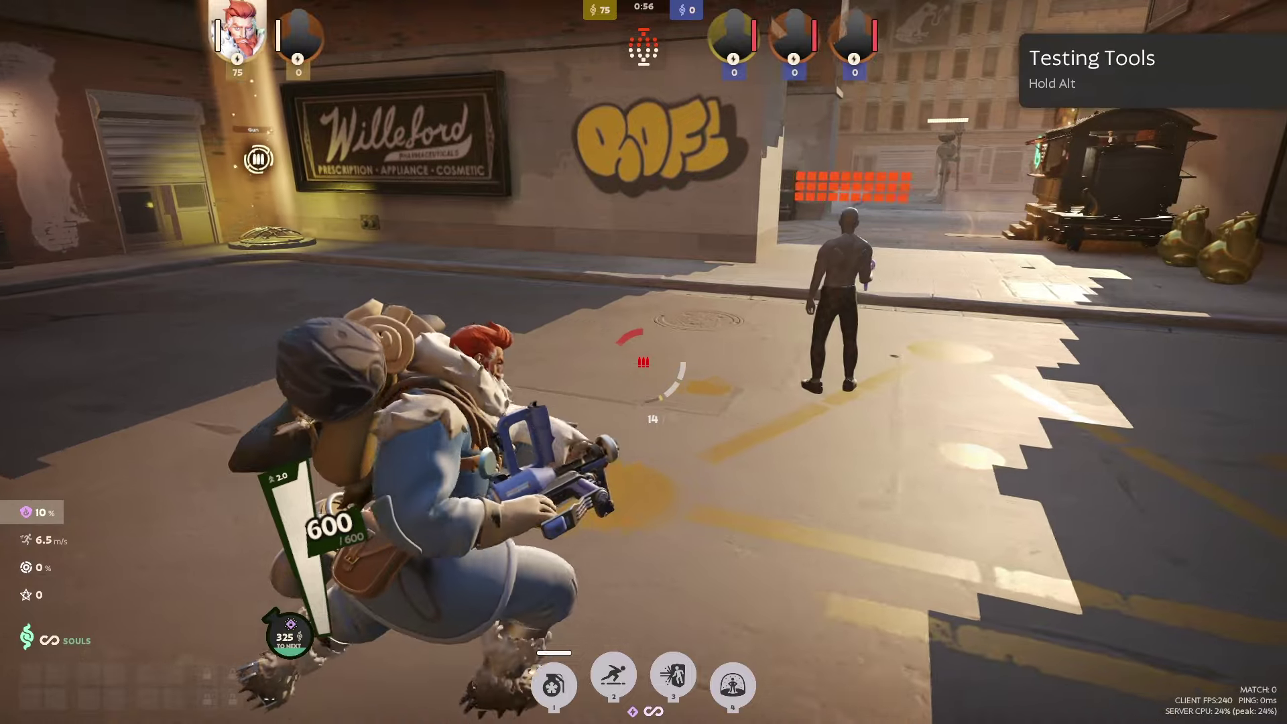
key("a")
key("w")
key("w")
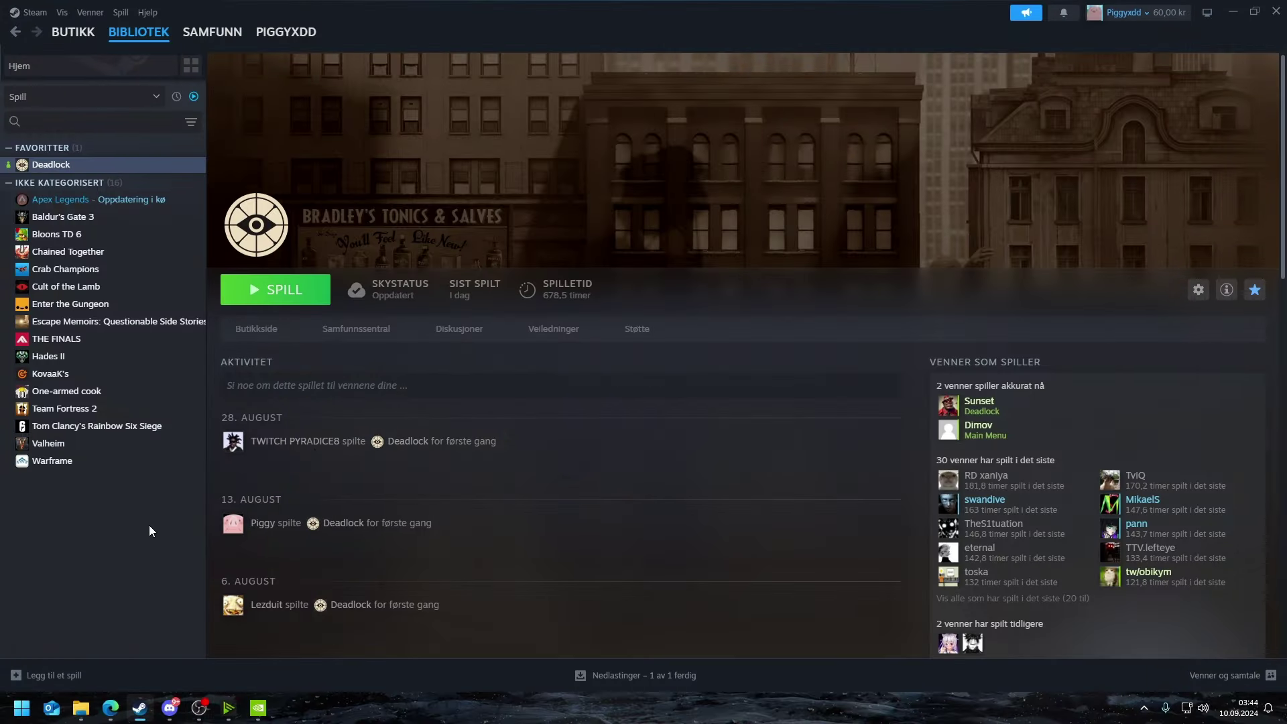
Step: Switch to the Steam library and browse to Deadlock's installed files through the game's properties
right_click(69, 165)
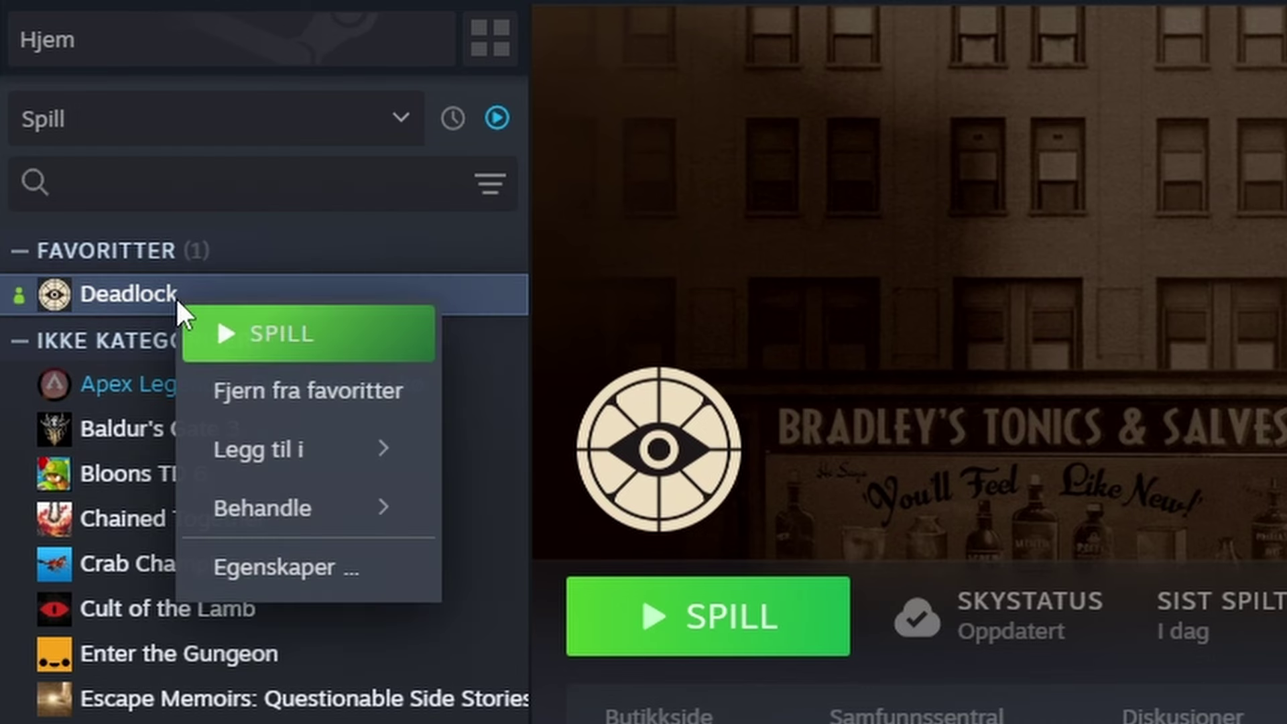
left_click(302, 569)
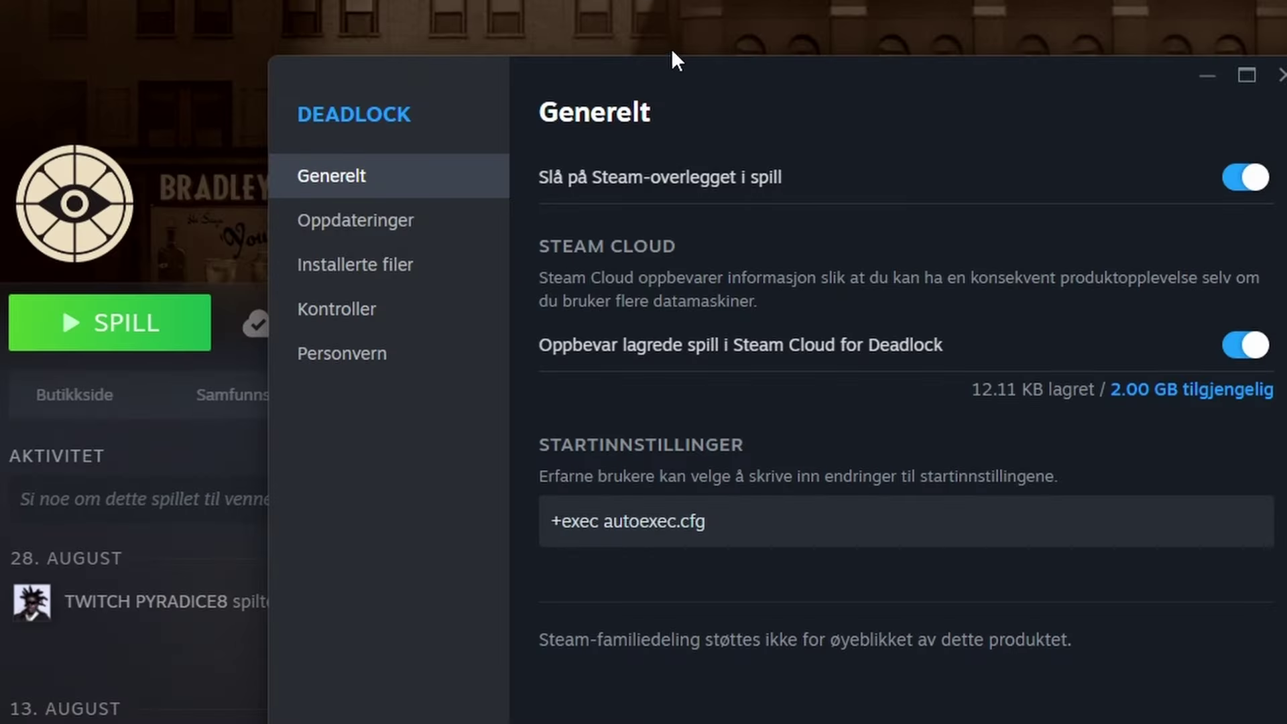
left_click(288, 275)
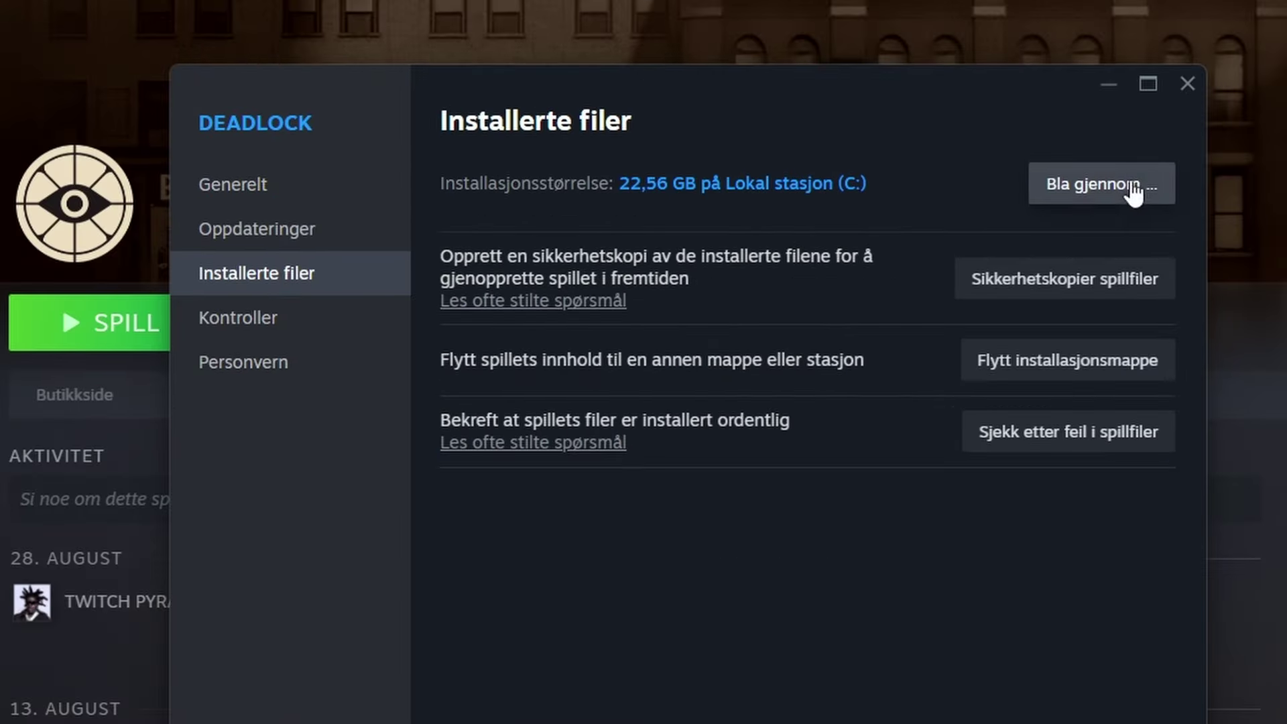
left_click(1102, 195)
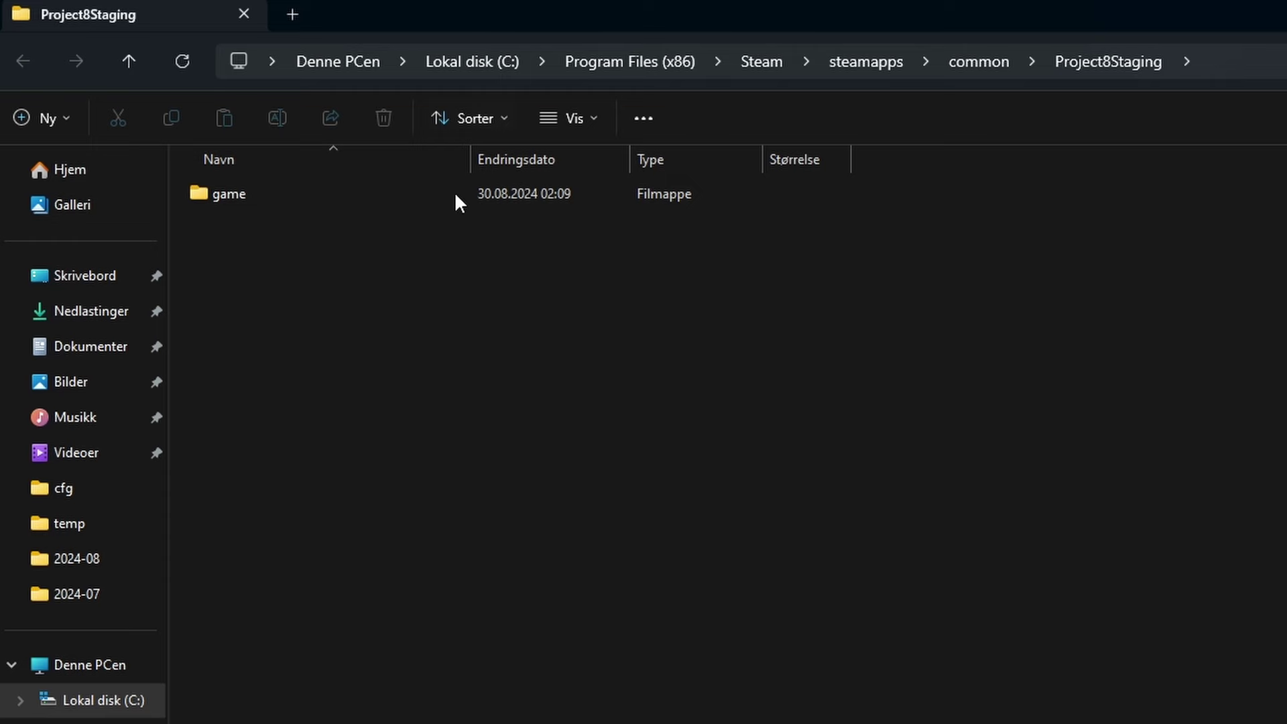
Step: Open video.txt from the cfg folder inside game\citadel
double_click(270, 196)
double_click(246, 253)
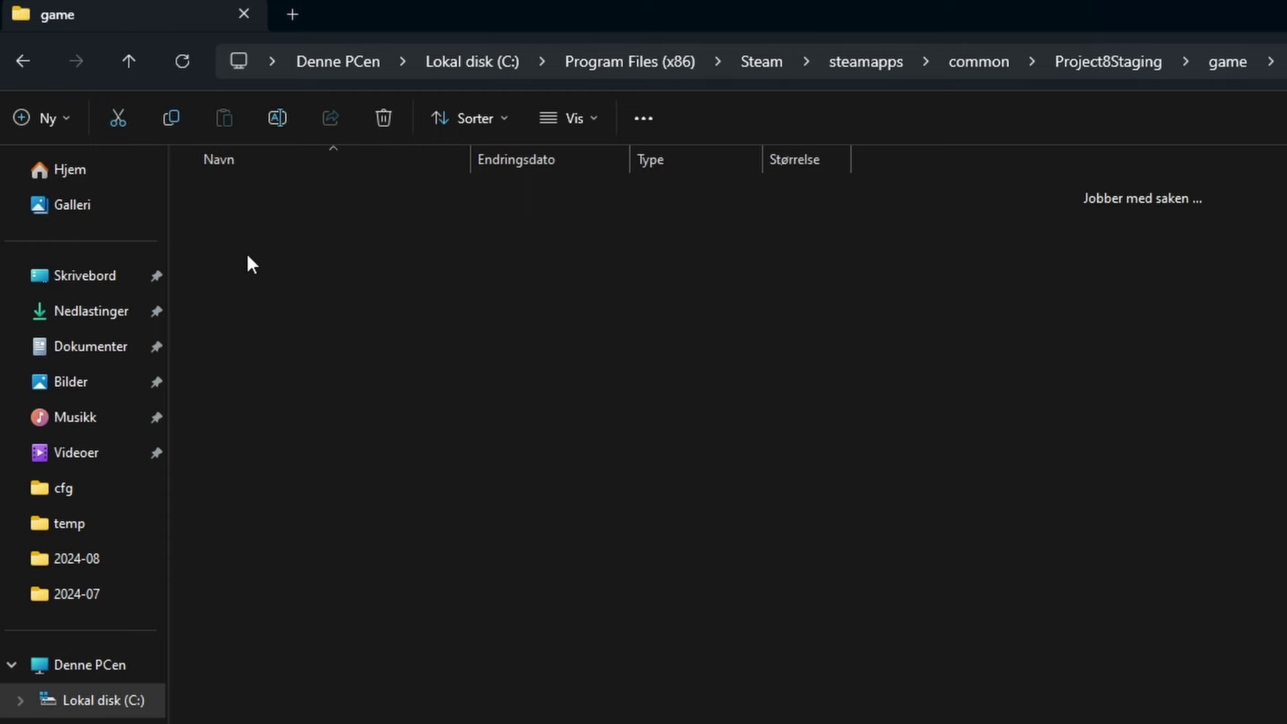
double_click(263, 255)
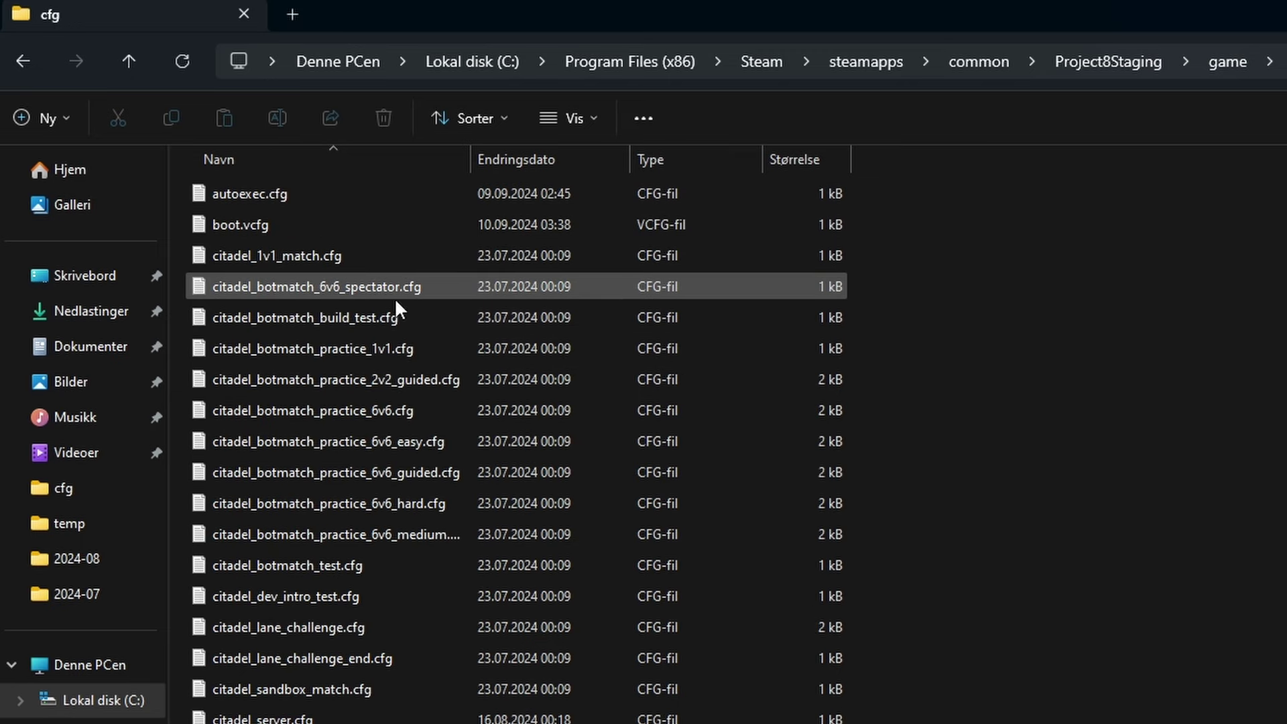
scroll(435, 402, "down", 3)
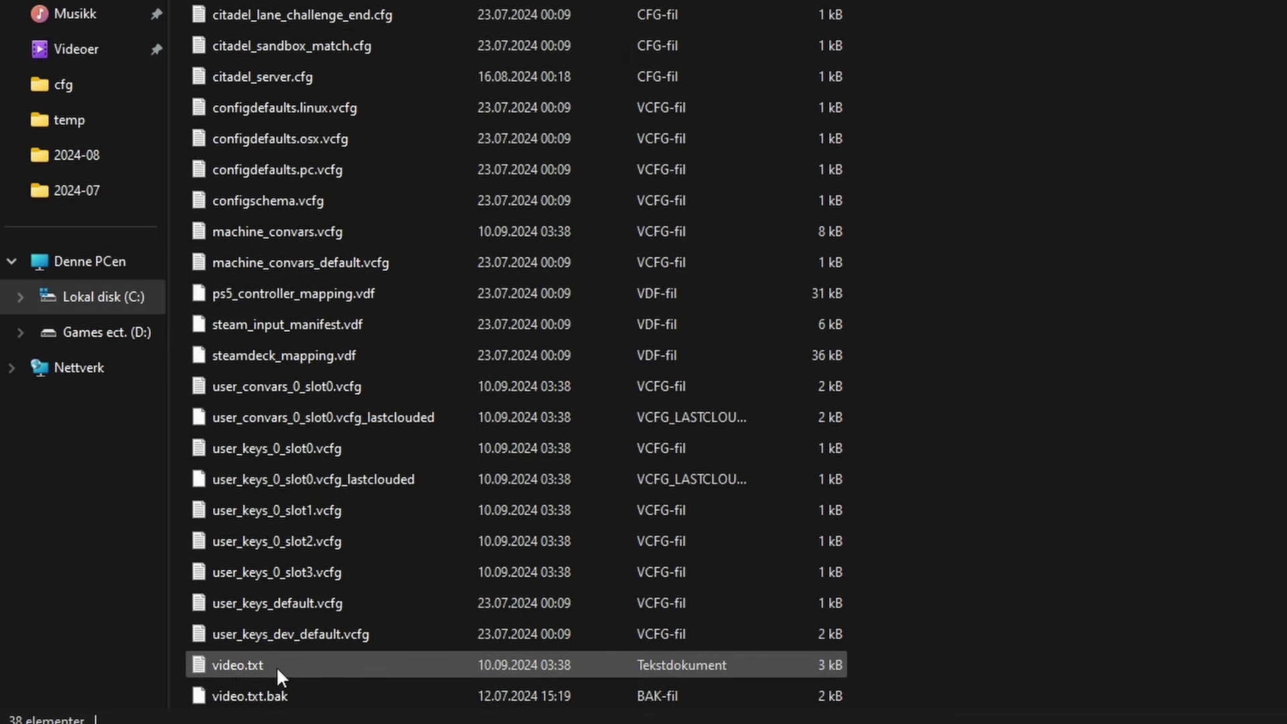
left_click(276, 666)
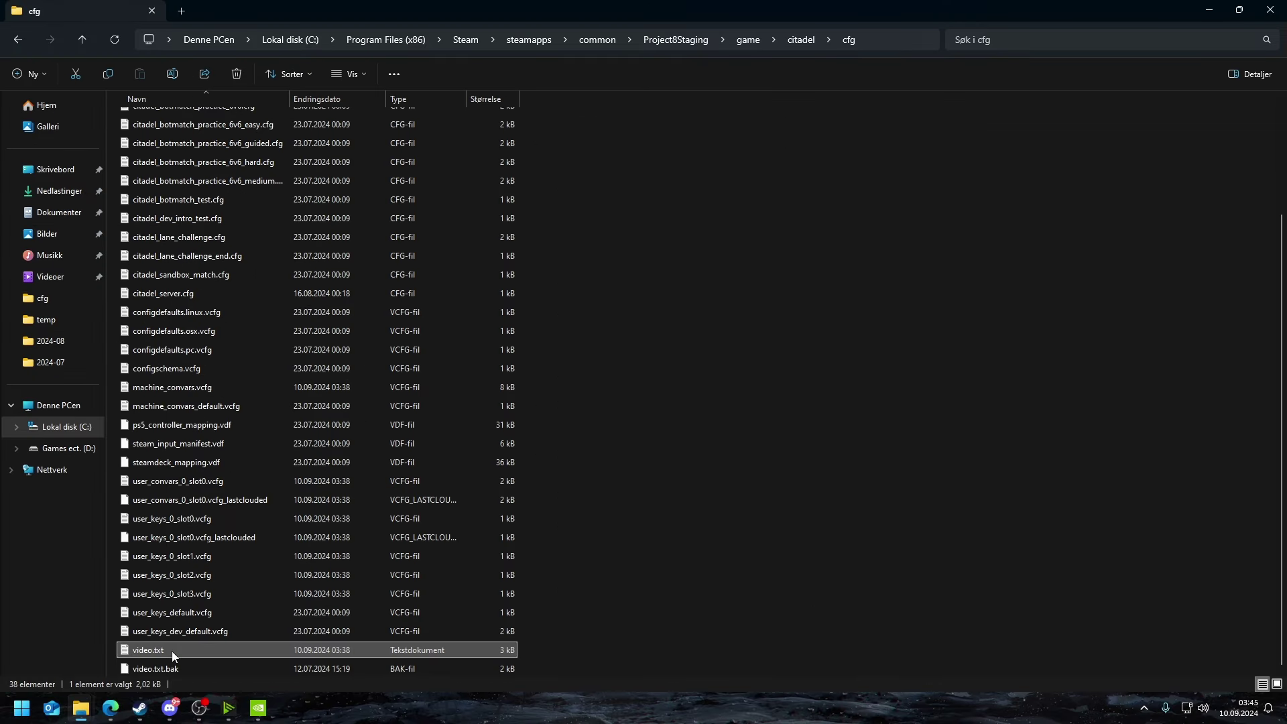
double_click(172, 650)
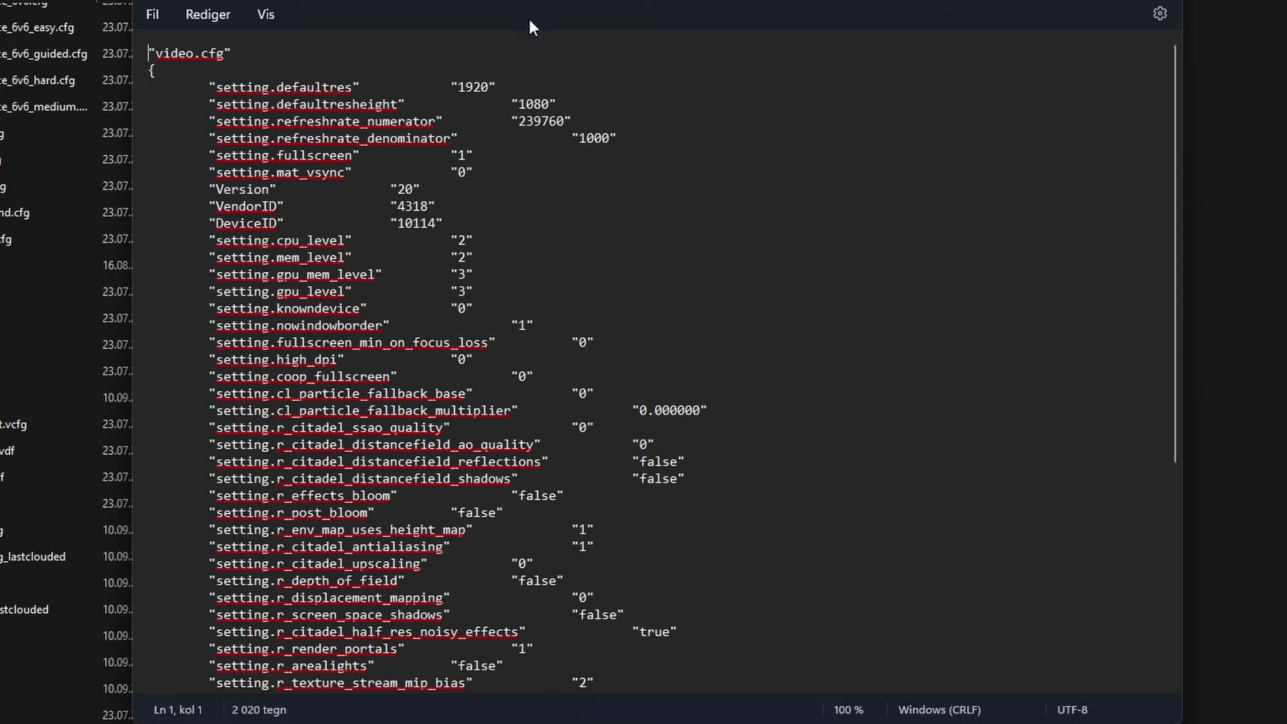
Step: Examine the settings in video.txt and highlight the volume_fog_width, volume_fog_height and volume_fog_depth lines
scroll(419, 179, "down", 7)
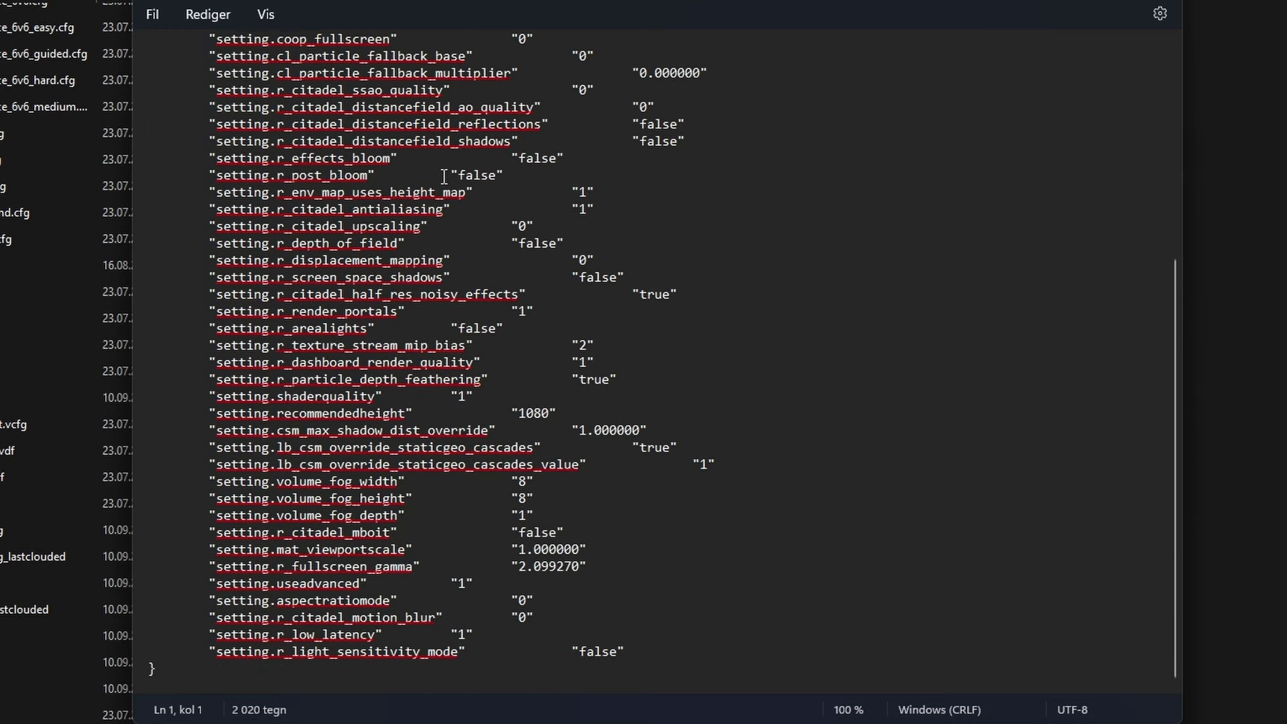
scroll(521, 440, "up", 6)
scroll(516, 437, "down", 6)
left_click_drag(278, 482, 384, 515)
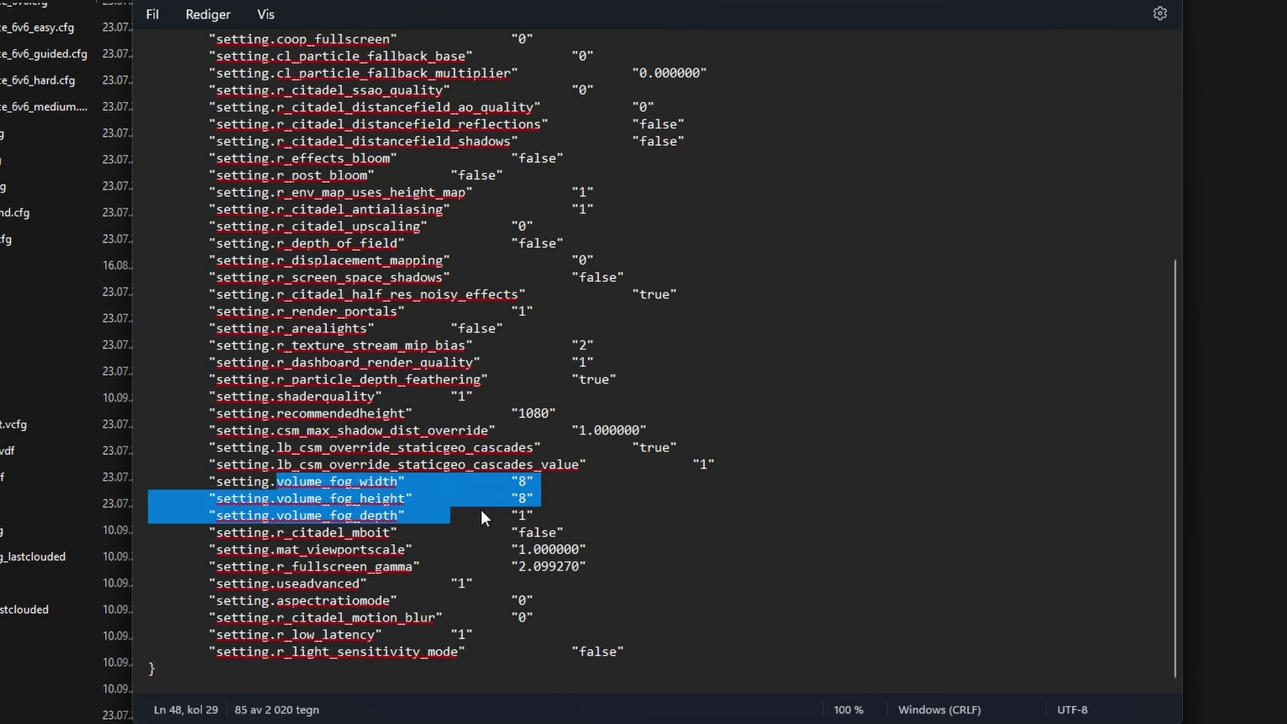
left_click_drag(480, 517, 593, 517)
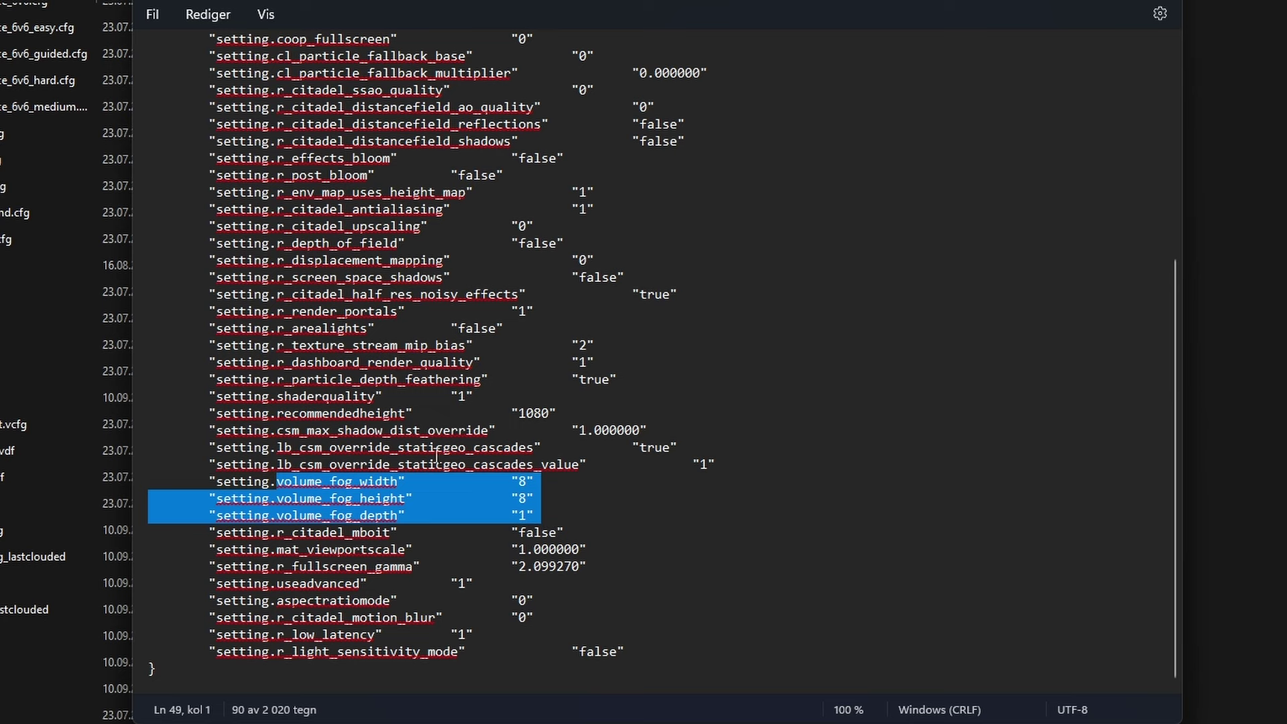
Step: Highlight the csm_max_shadow_dist_override line in video.txt and switch to Edge to review the settings listed in the Pastebin draft
left_click_drag(284, 432, 460, 433)
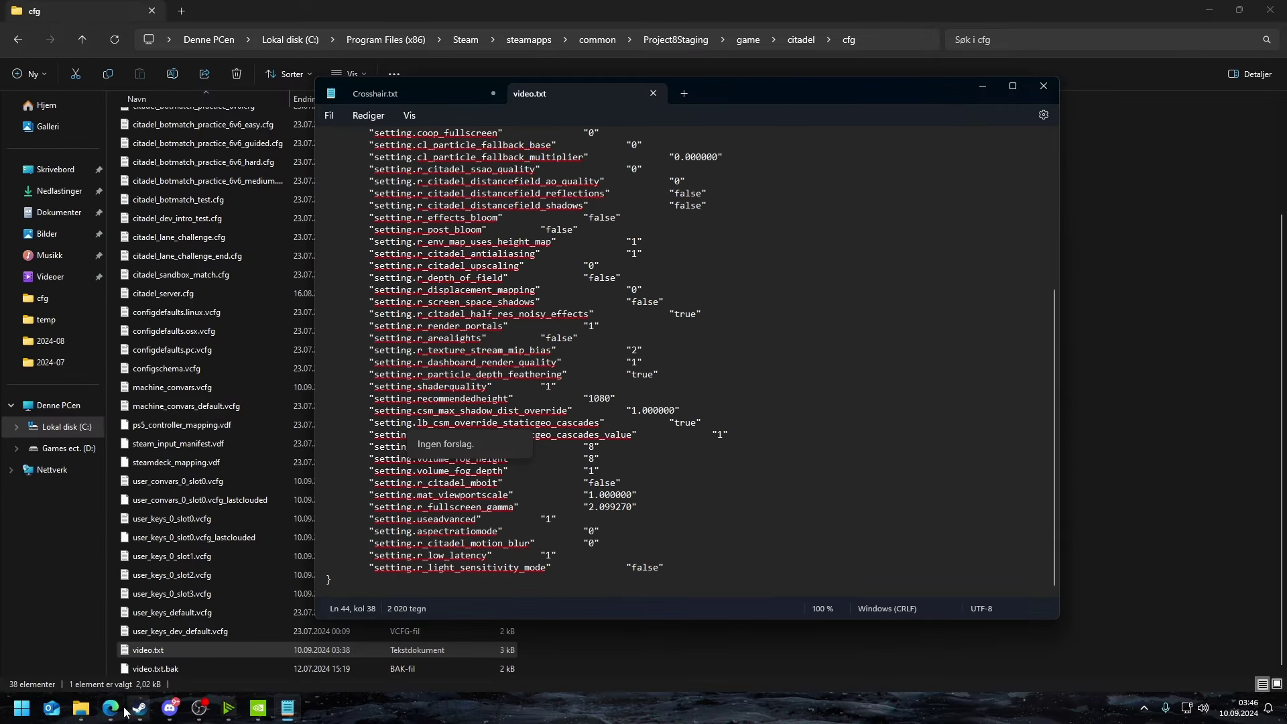
mouse_move(120, 709)
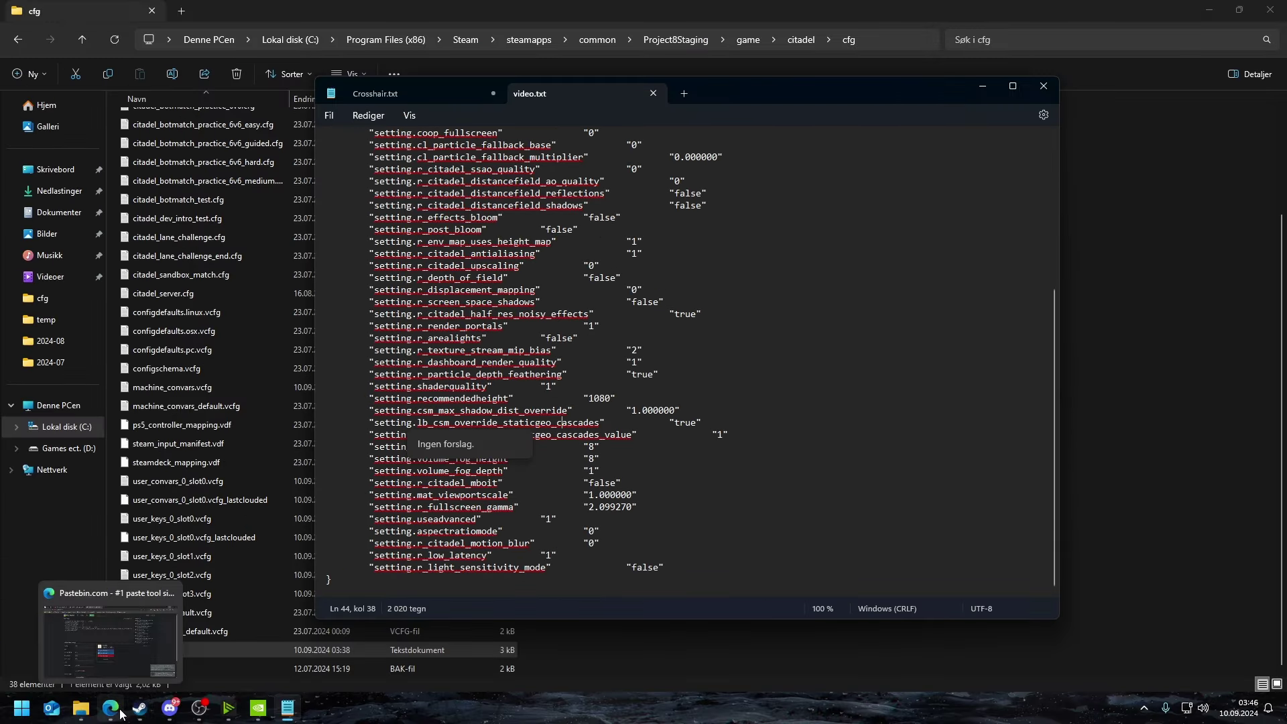
left_click(139, 630)
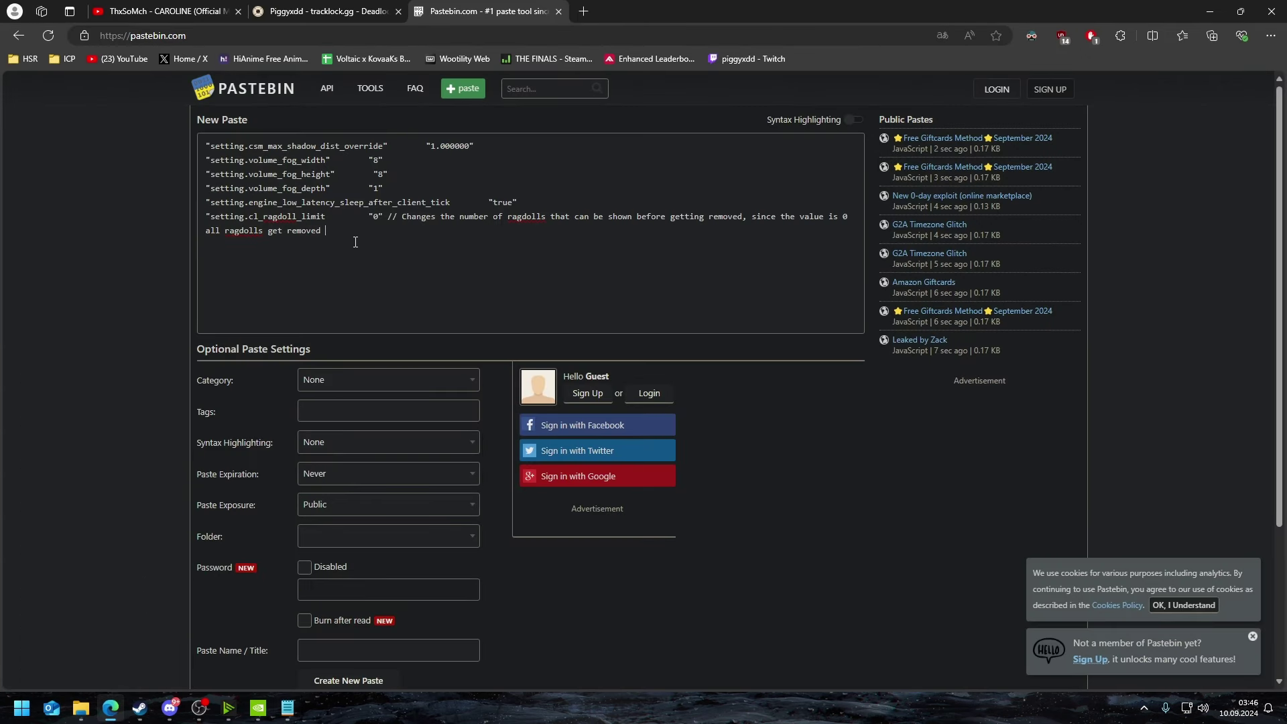
key("ctrl+a")
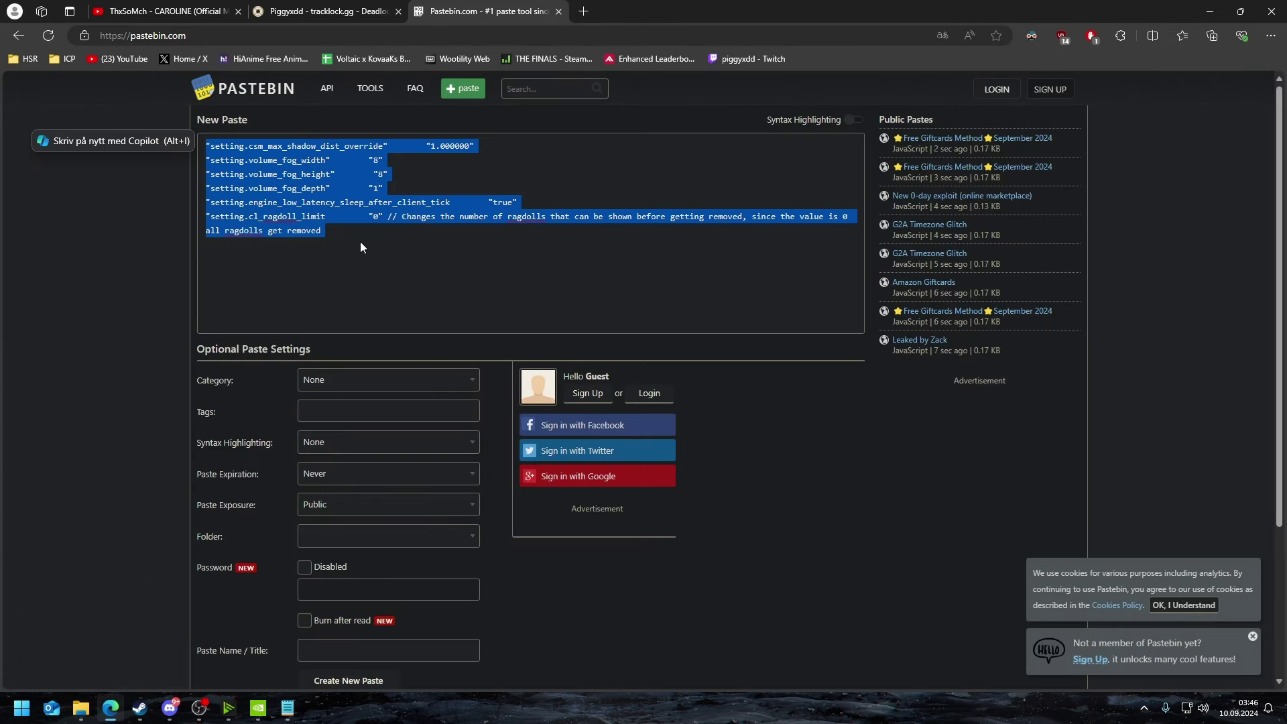
left_click(337, 236)
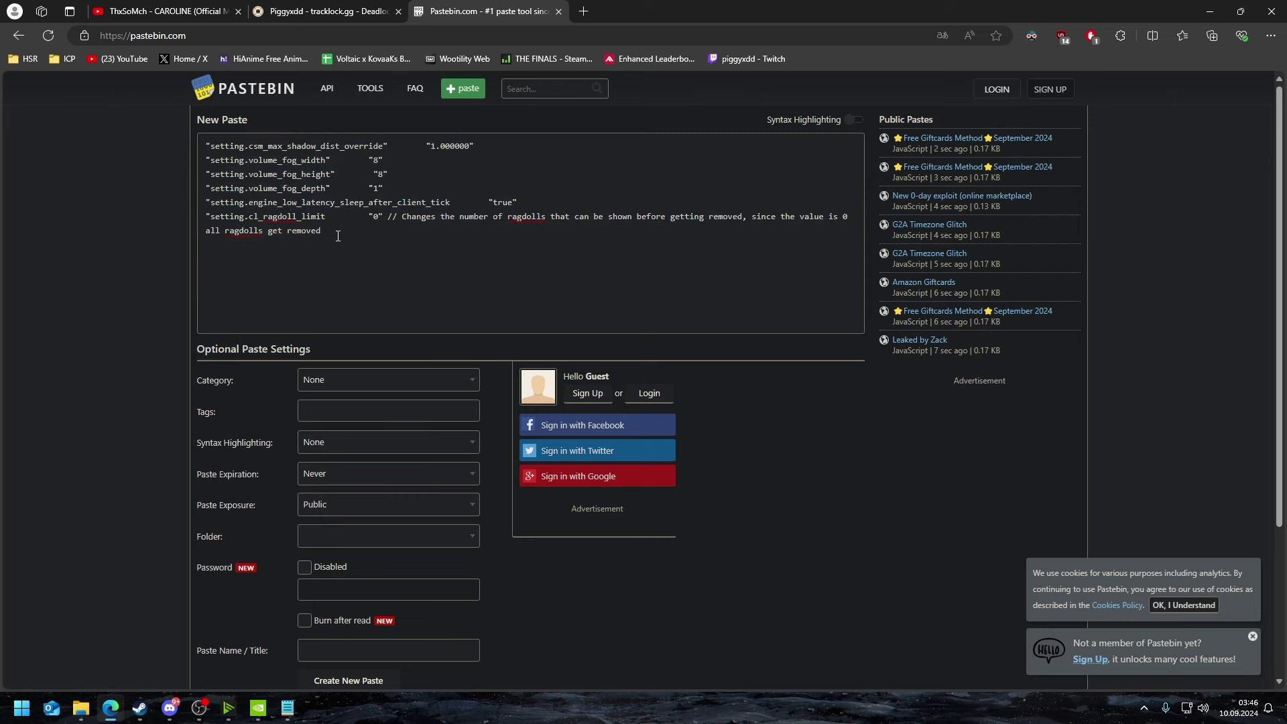
Step: Switch to the cfg folder in File Explorer, duplicate boot.vcfg and open the copy in Notepad
key("alt+Tab")
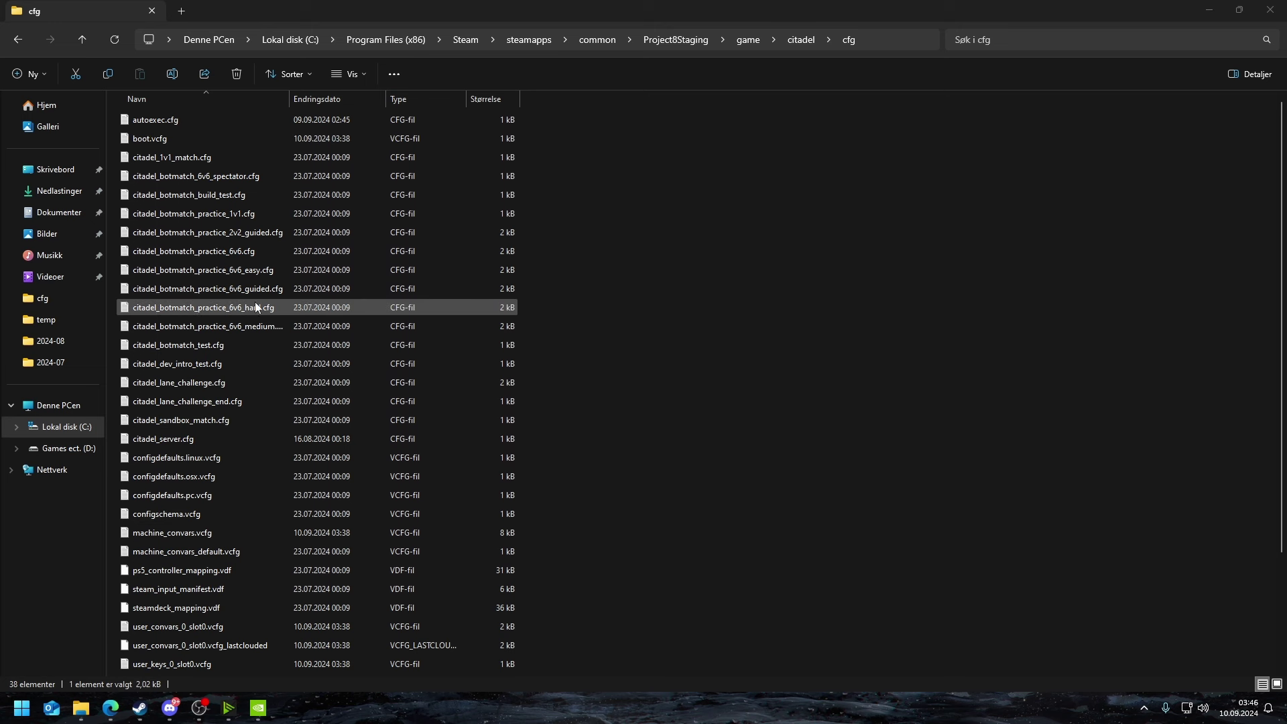
scroll(255, 307, "down", 3)
scroll(264, 514, "up", 3)
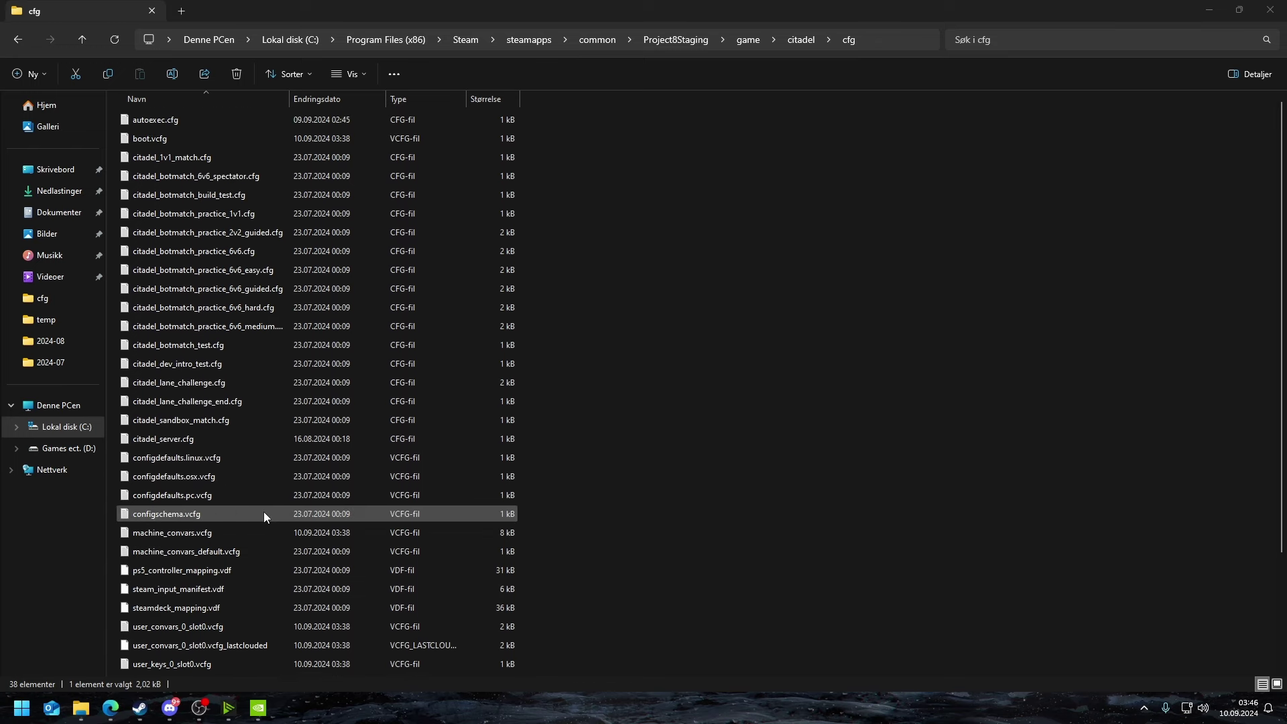
left_click(187, 138)
right_click(164, 138)
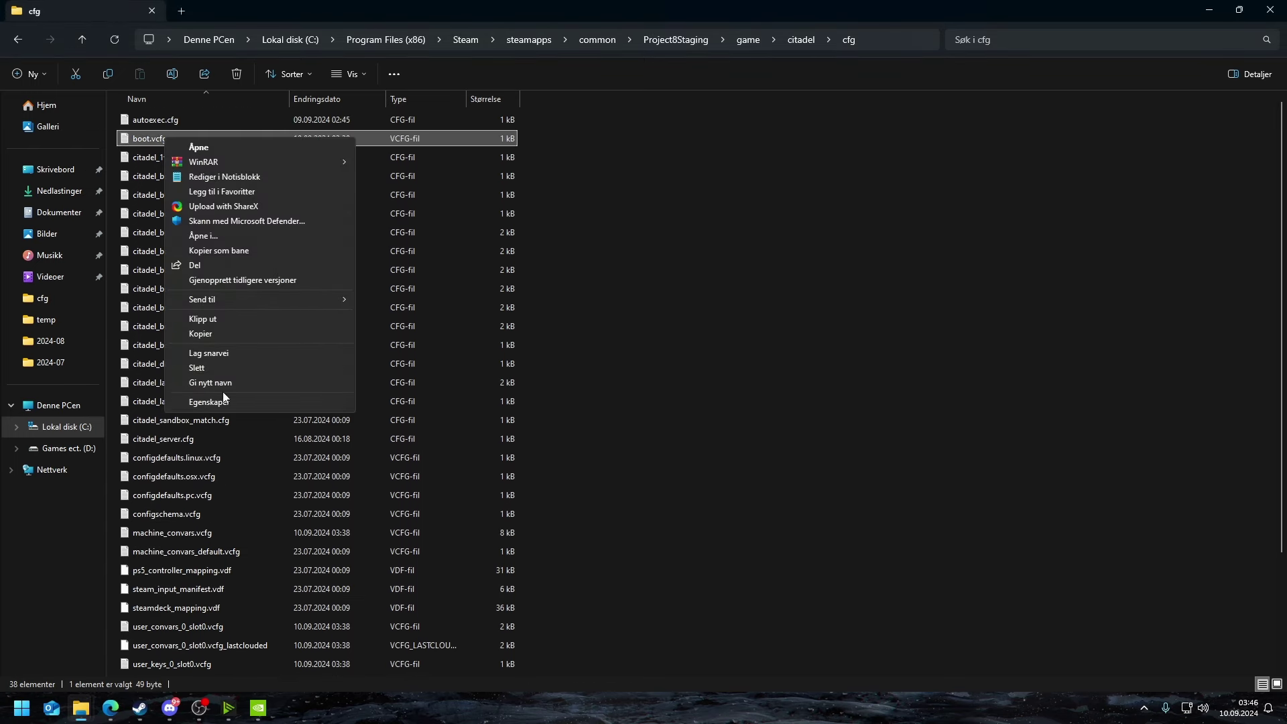
left_click(218, 334)
left_click(719, 292)
key("ctrl+v")
double_click(175, 669)
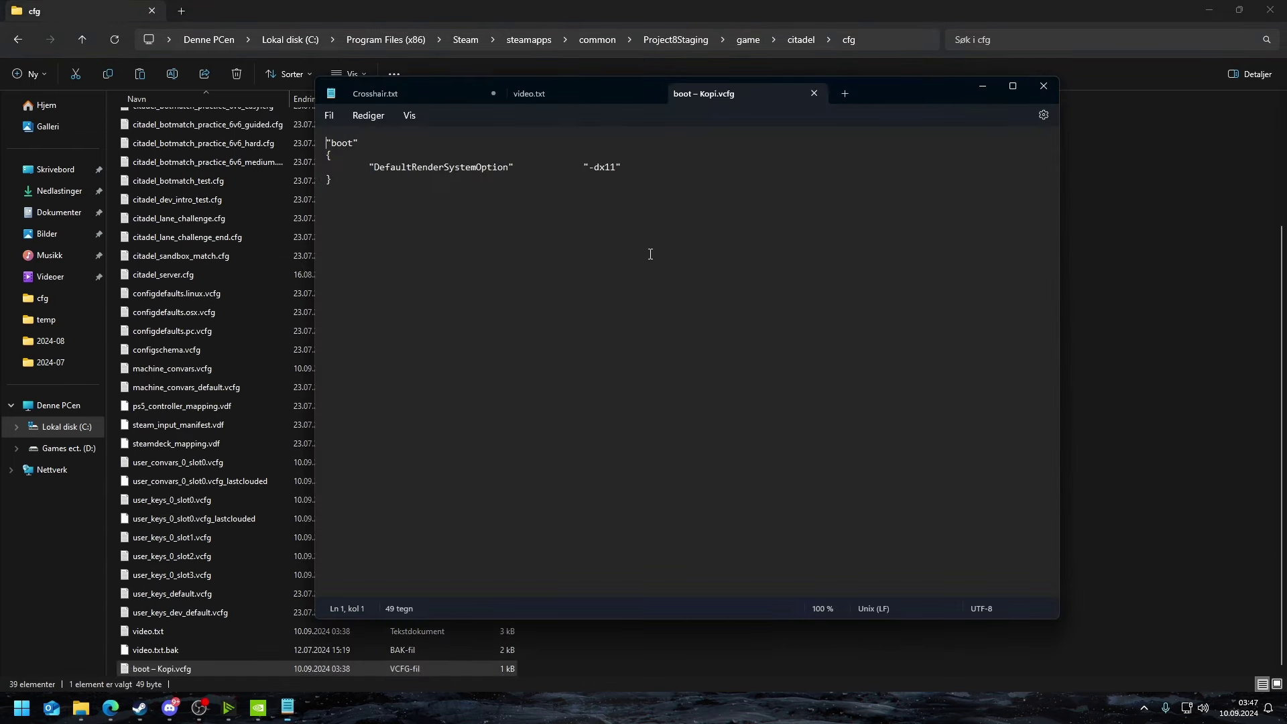
Step: Replace the copy's contents with the six autoexec.cfg commands, from the z bind through engine_low_latency_sleep_after_client_tick "true", and save it
key("ctrl+a")
key("BackSpace")
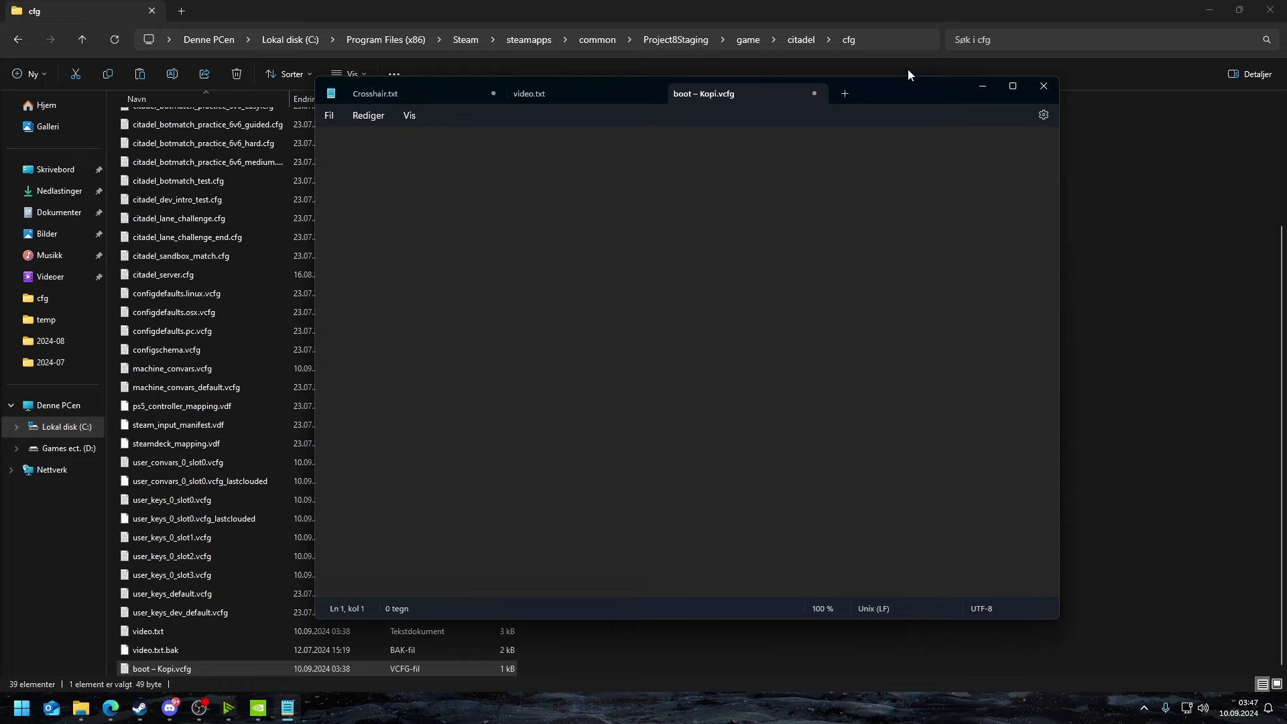
left_click_drag(902, 93, 1025, 79)
mouse_move(111, 707)
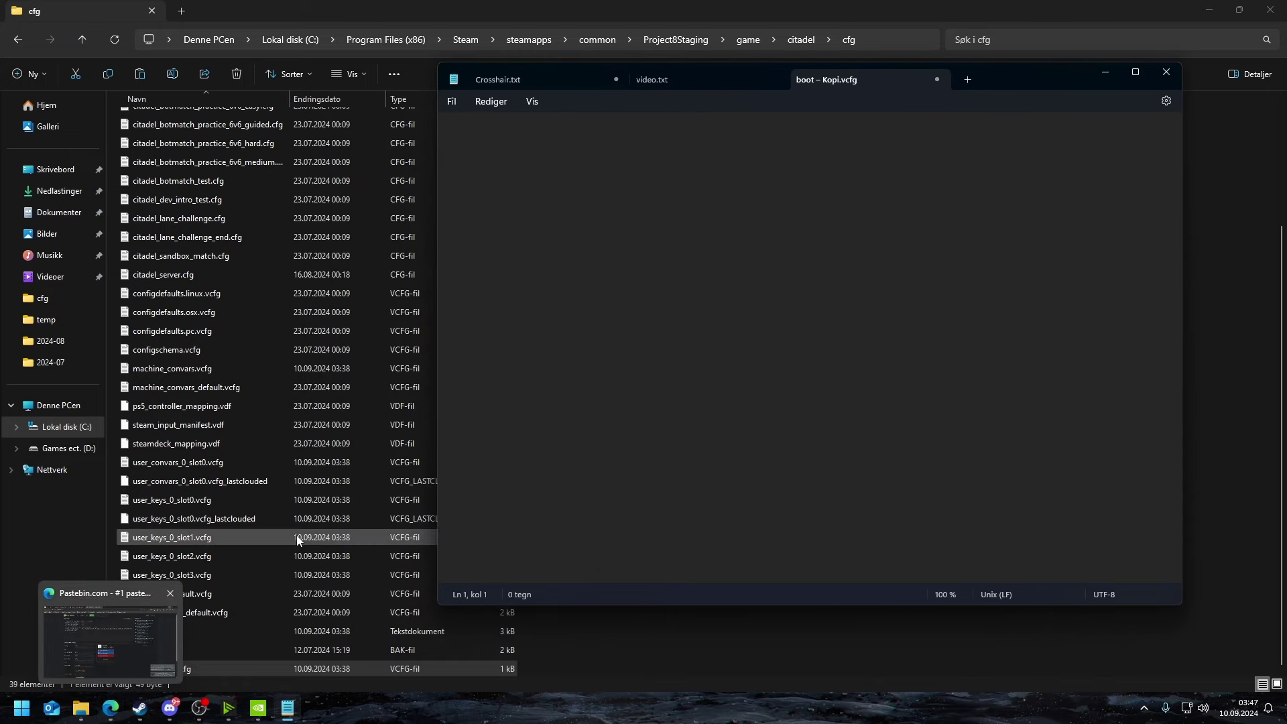
scroll(342, 453, "up", 3)
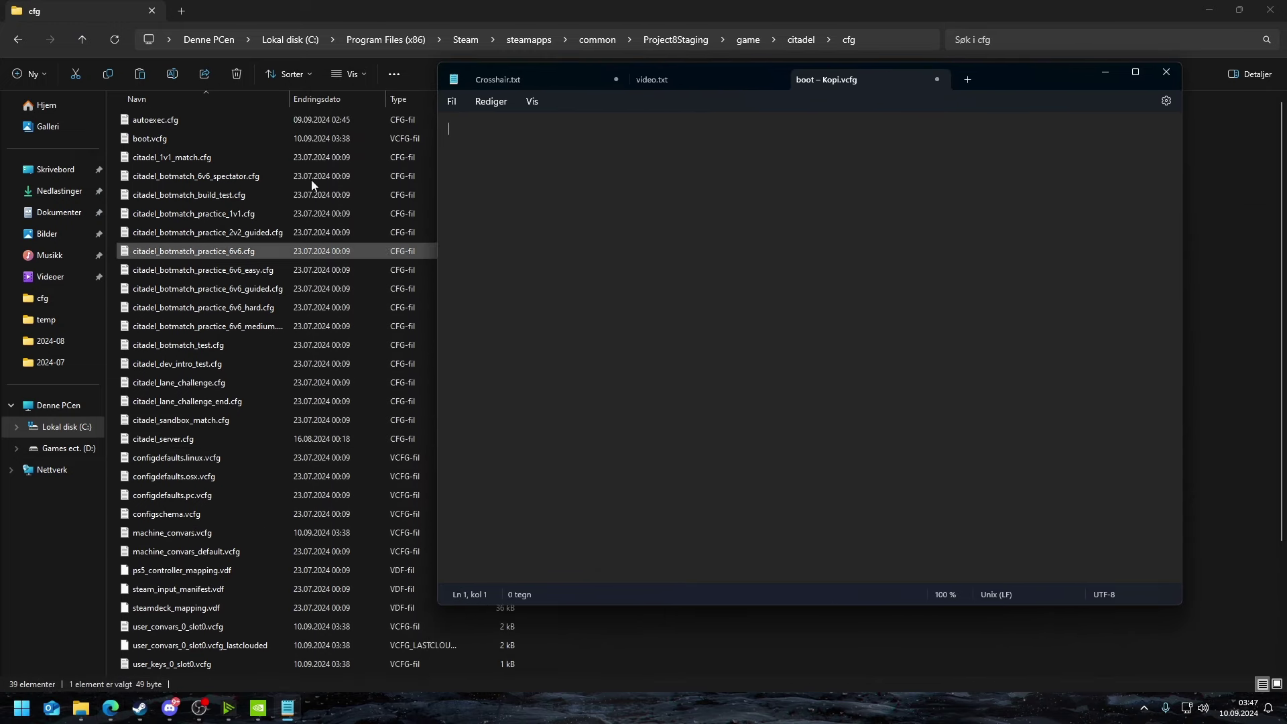
left_click_drag(187, 120, 630, 160)
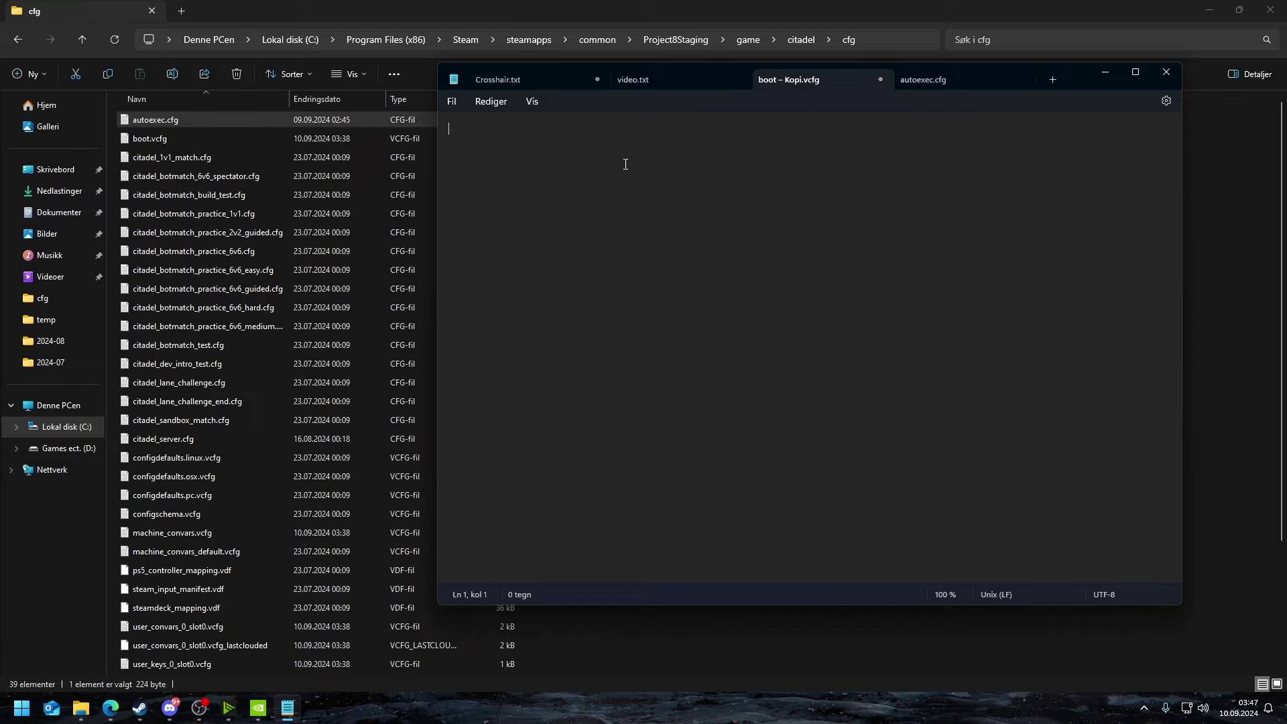
type("bind \"z\" \"+in_item4;+attack;-in_item4;-attack\" bind \"mouse4\" \"+in_item2;+attack;-in_item2;-attack\" rate 1000000 r_low_latency 2 citadel_crosshair_hit_marker_duration 0 engine_low_latency_sleep_after_client_tick \"true\"")
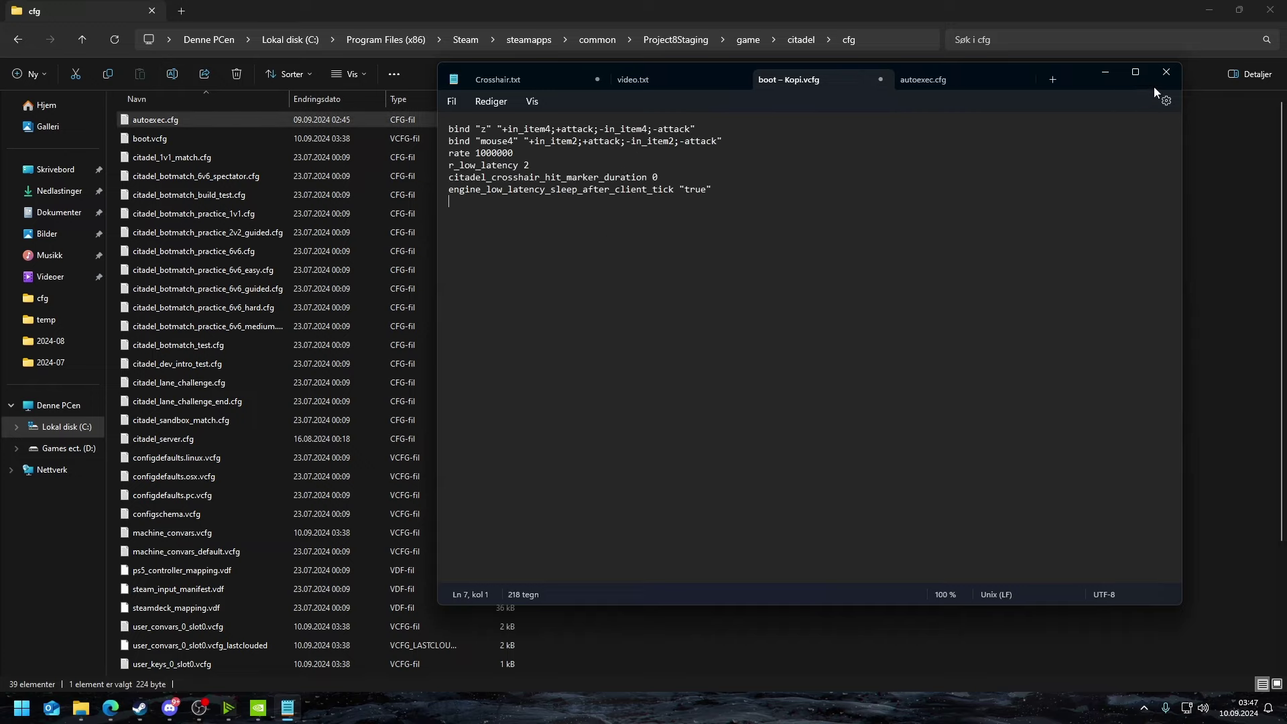
left_click(1103, 75)
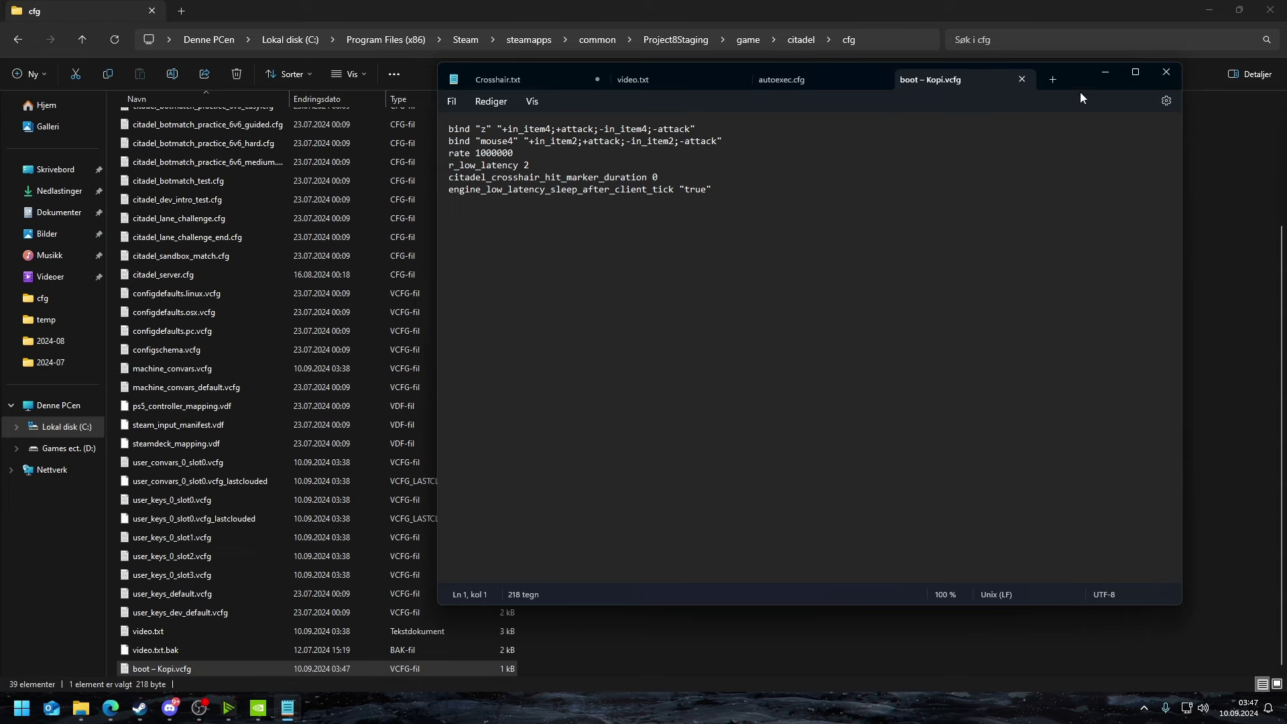
Step: Try to rename the copied boot file to autoexec.cfg, including its extension
right_click(183, 662)
left_click(223, 631)
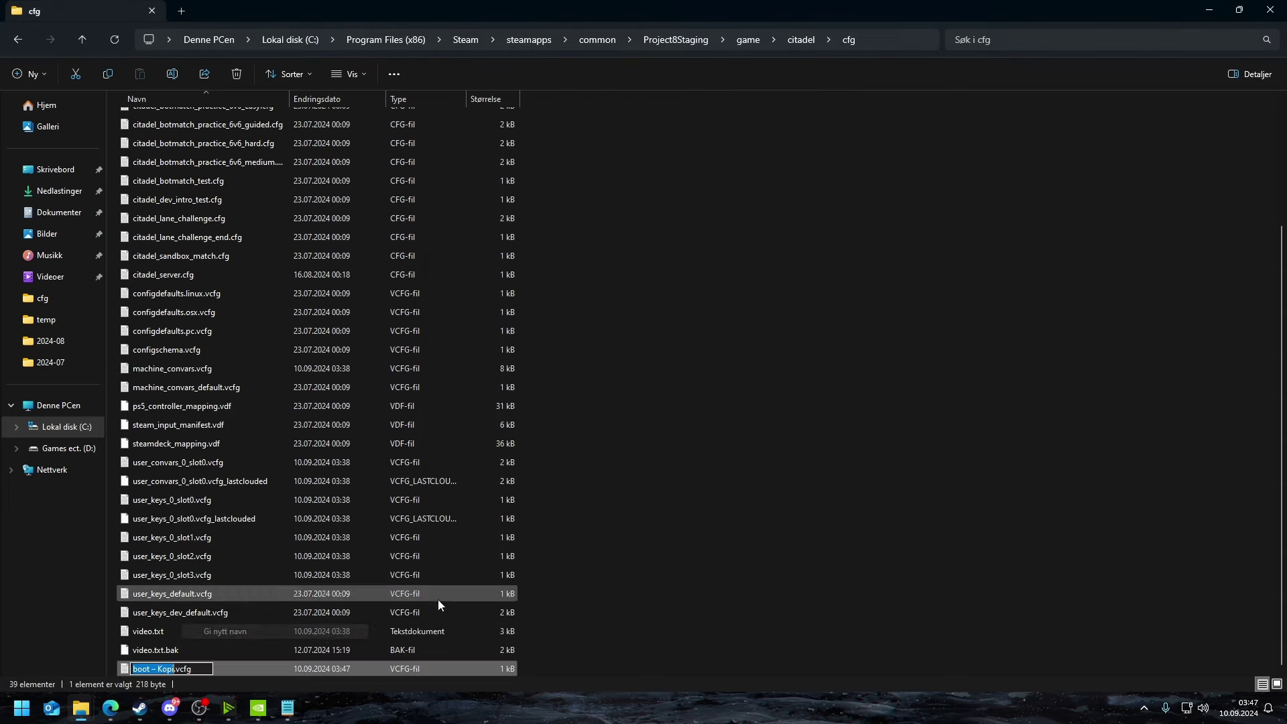
type("autpo")
key("BackSpace")
key("BackSpace")
type("oexec")
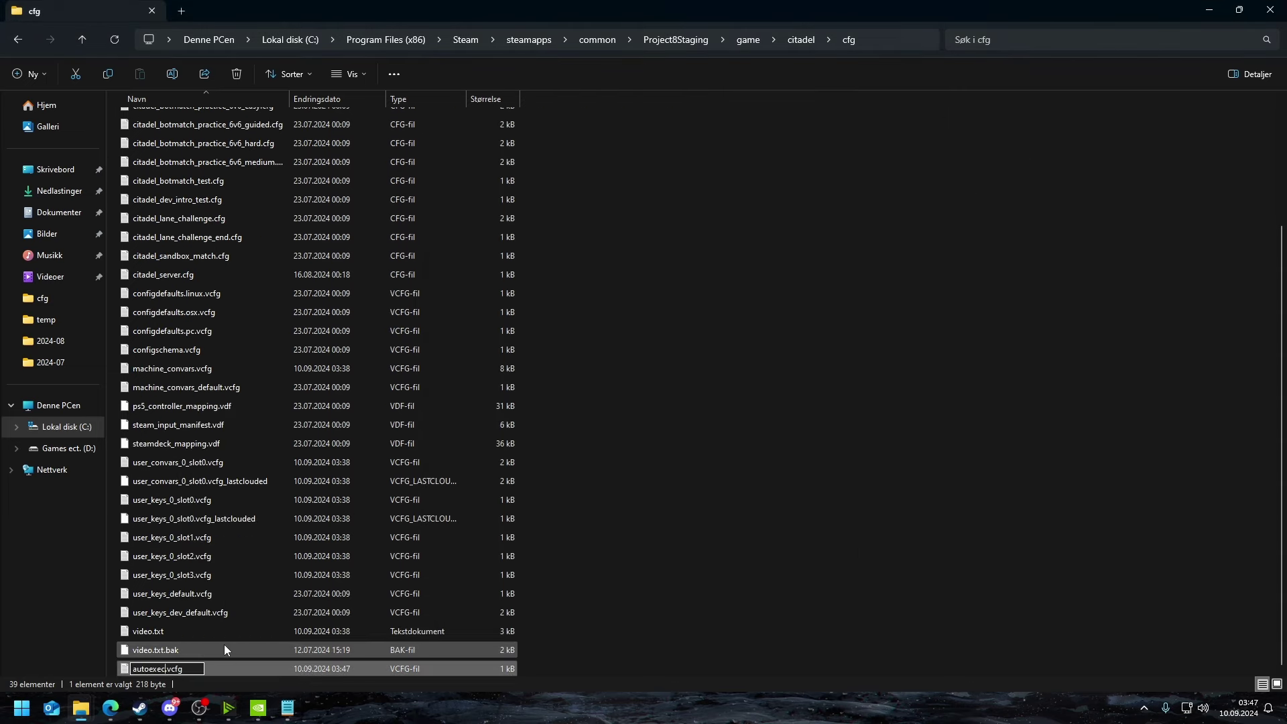
key("End")
key("BackSpace")
key("BackSpace")
key("BackSpace")
key("BackSpace")
type("cf")
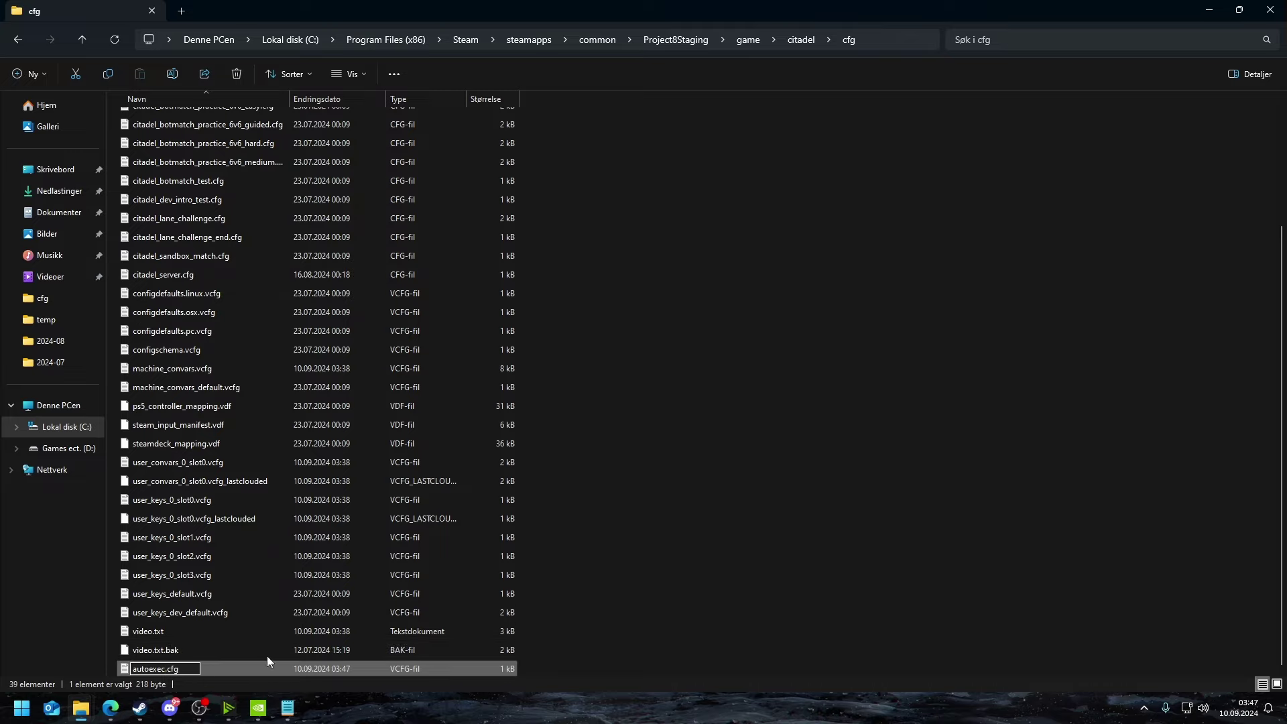
left_click(270, 654)
left_click(725, 357)
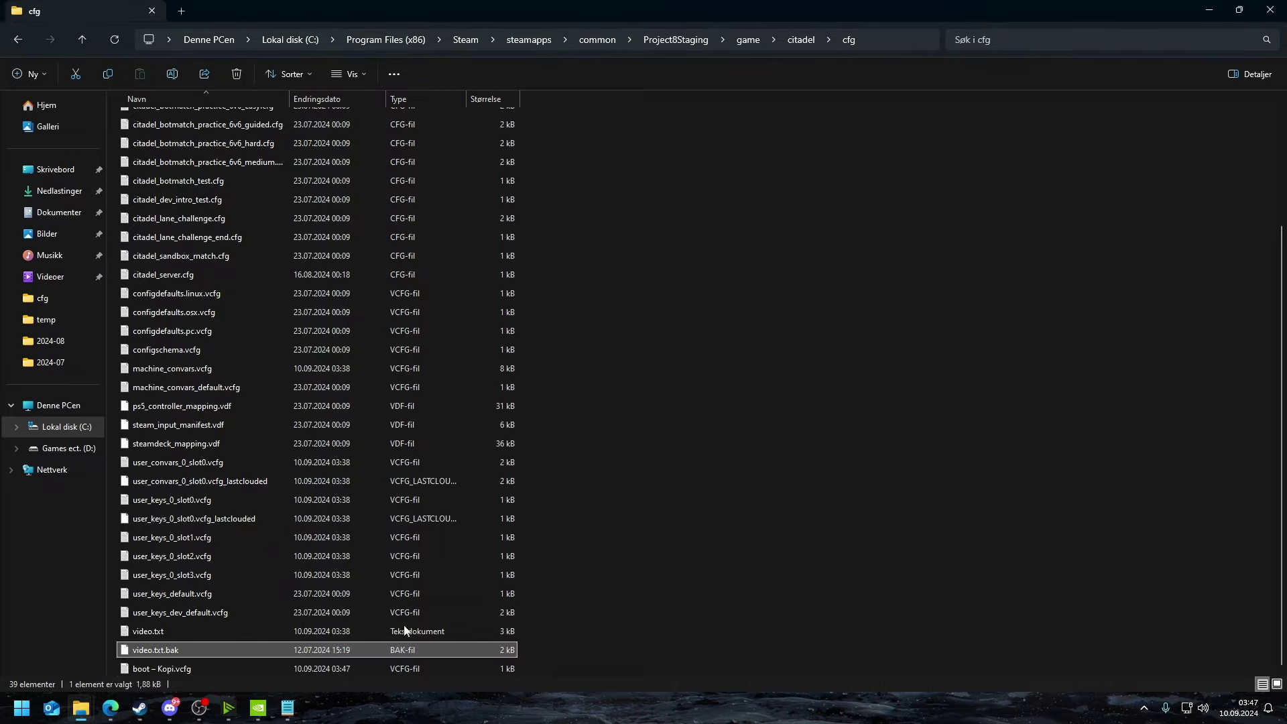
Step: Delete the edited copy of boot.vcfg from the cfg folder
left_click(268, 664)
right_click(266, 662)
left_click(308, 611)
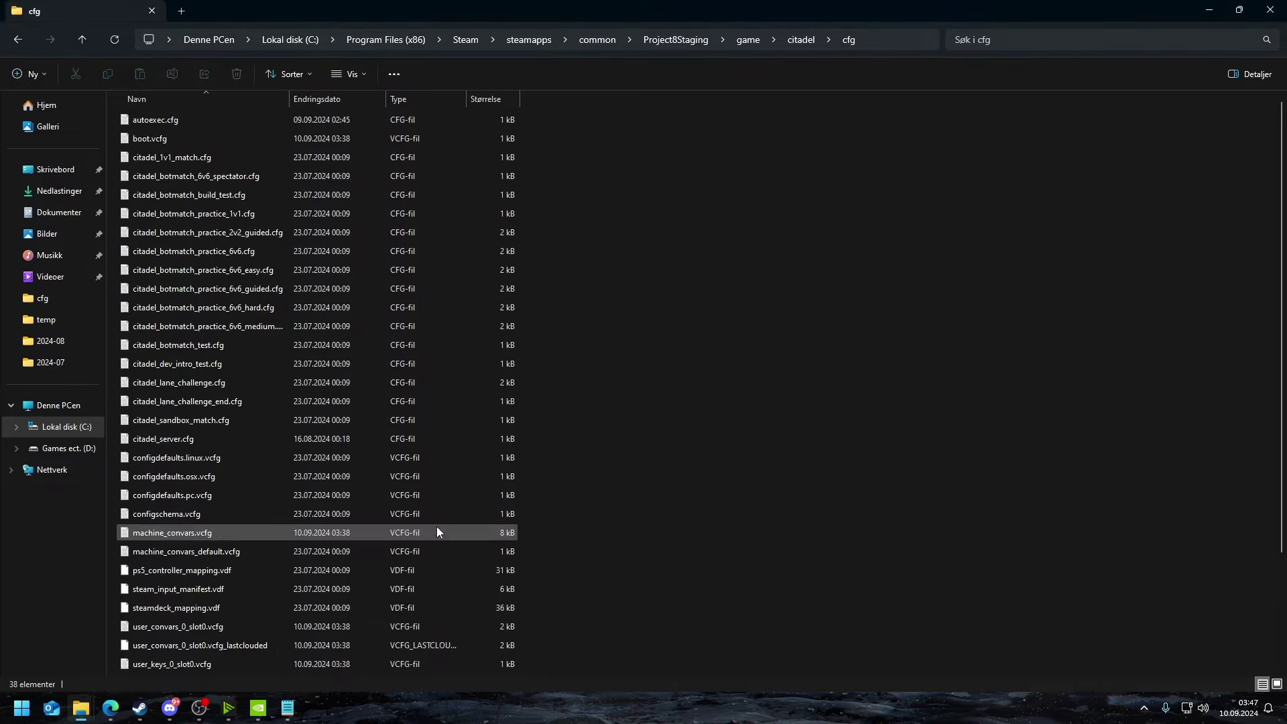
Step: Open the existing autoexec.cfg and highlight its engine_low_latency_sleep_after_client_tick and citadel_crosshair_hit_marker_duration lines
double_click(183, 118)
key("ctrl+a")
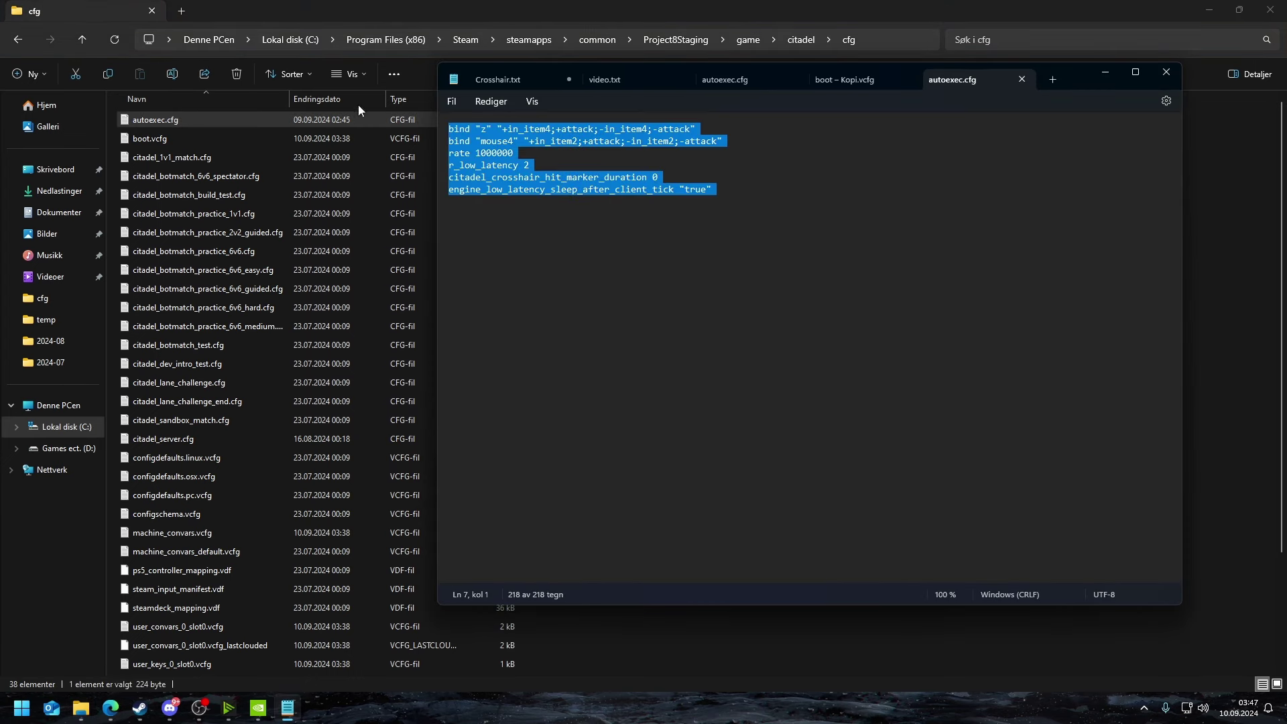
left_click_drag(712, 190, 438, 194)
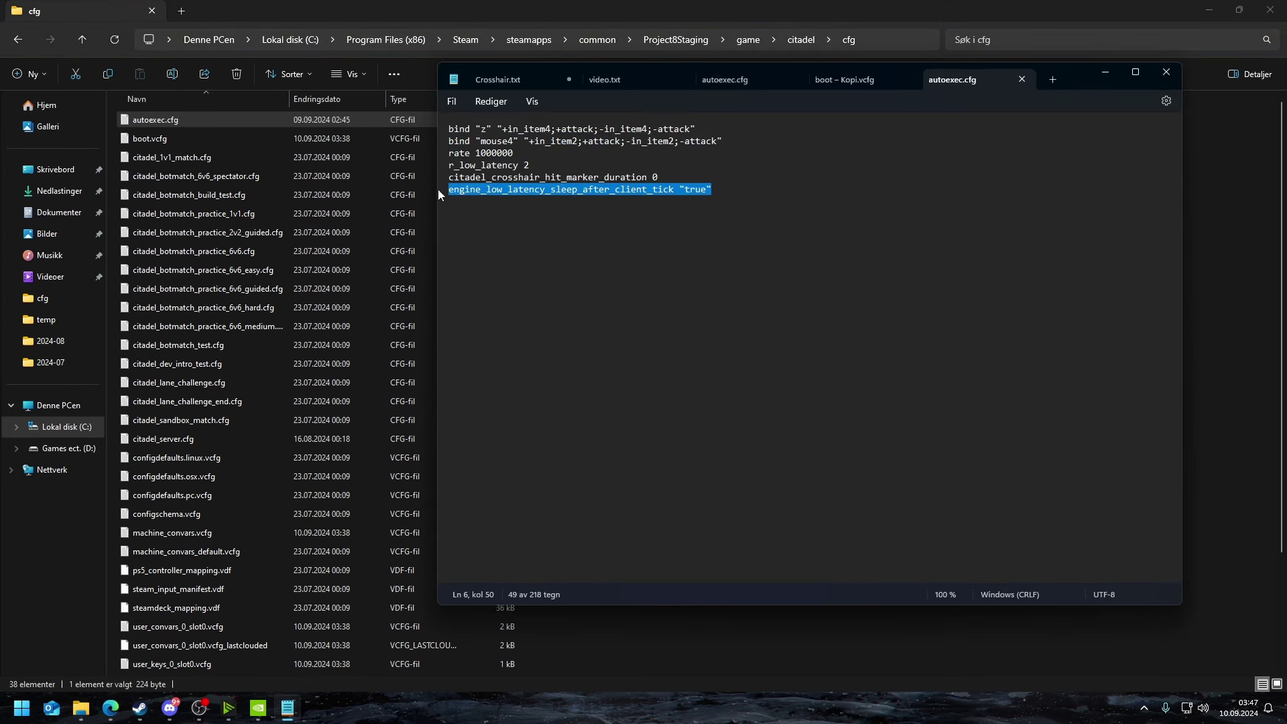
left_click(573, 215)
left_click_drag(653, 178, 459, 178)
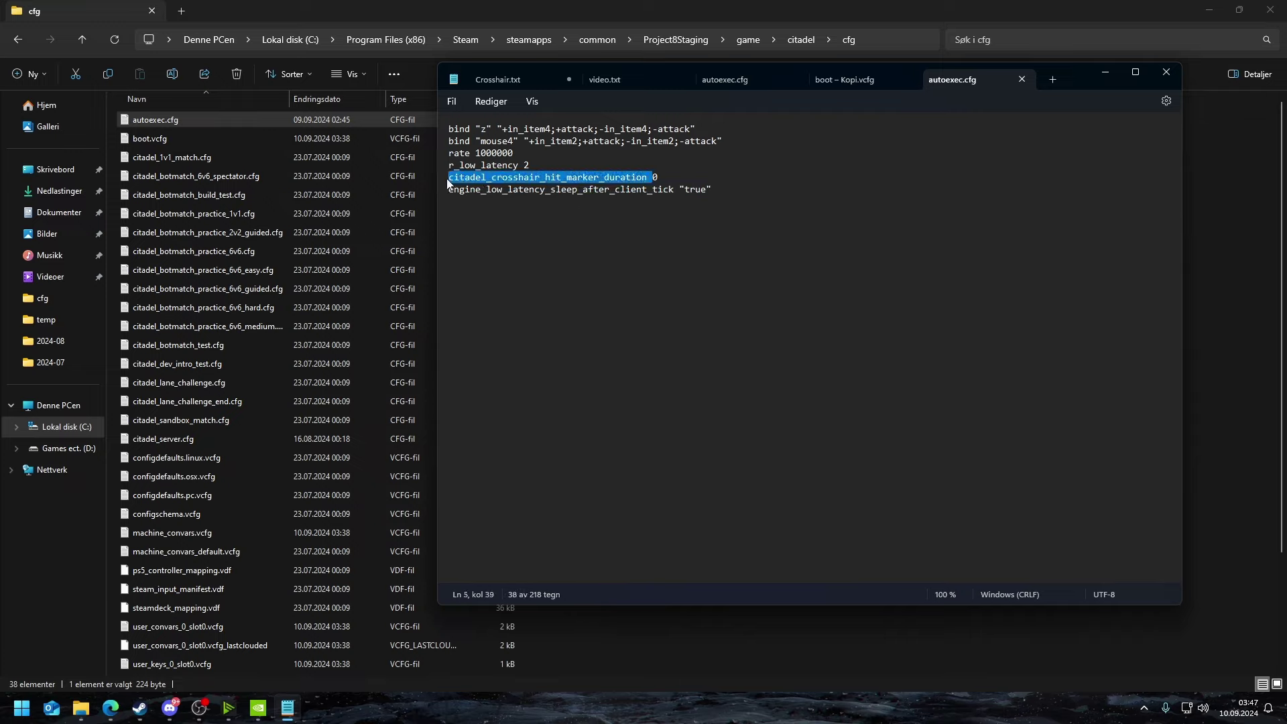
left_click(632, 180)
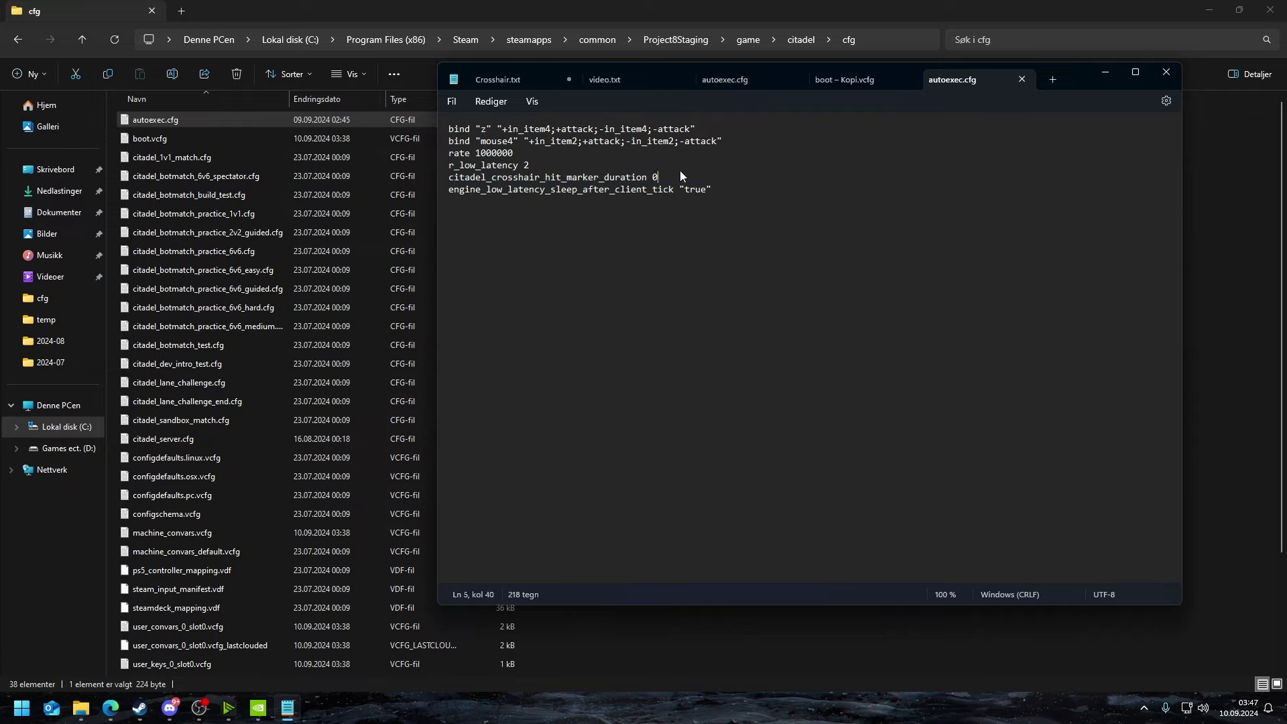
left_click_drag(680, 171, 449, 167)
left_click_drag(513, 194, 717, 191)
Step: Highlight r_low_latency 2 in autoexec.cfg and view the Low Latency Mode options in NVIDIA Control Panel's global 3D settings
left_click_drag(529, 165, 448, 167)
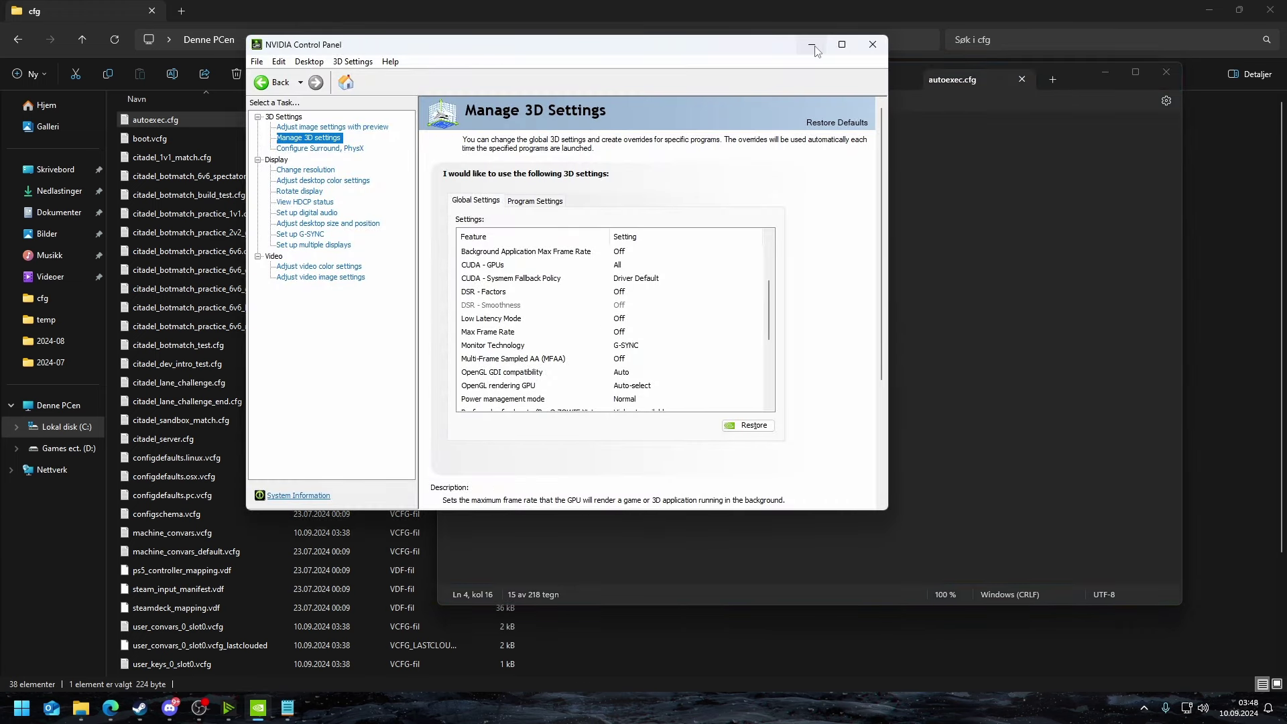
left_click(812, 45)
left_click(516, 168)
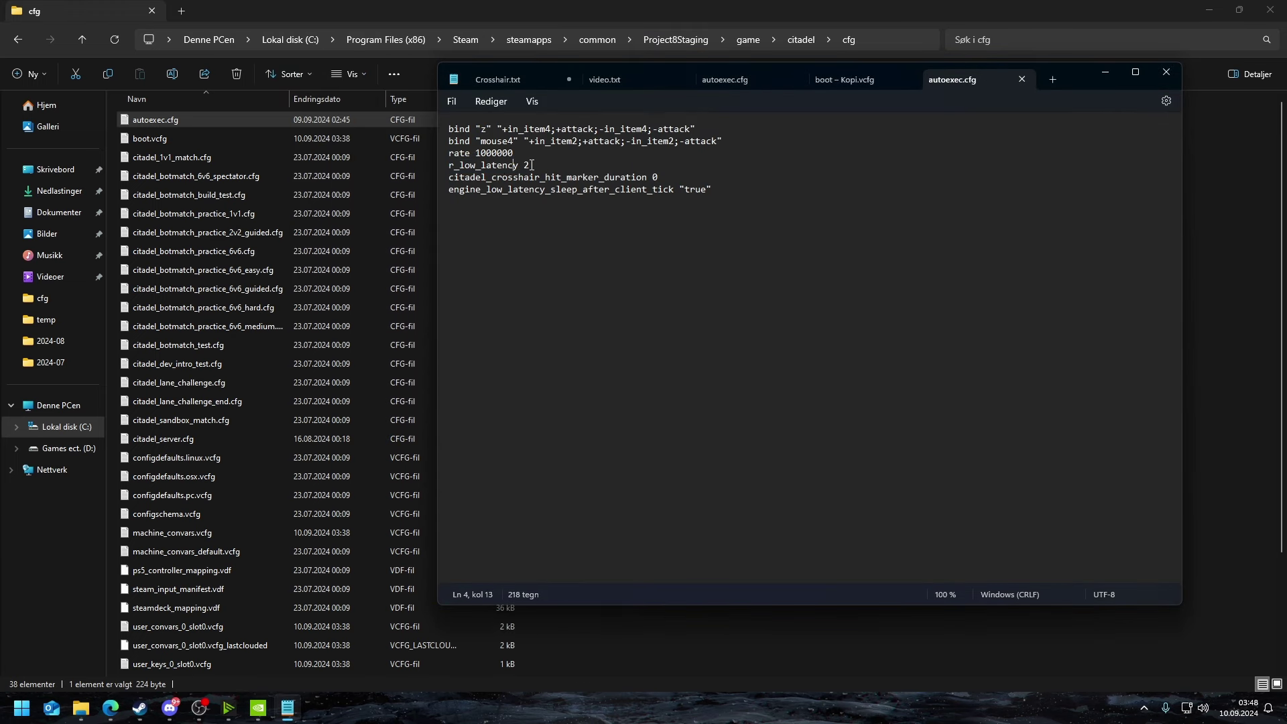
left_click_drag(533, 164, 451, 164)
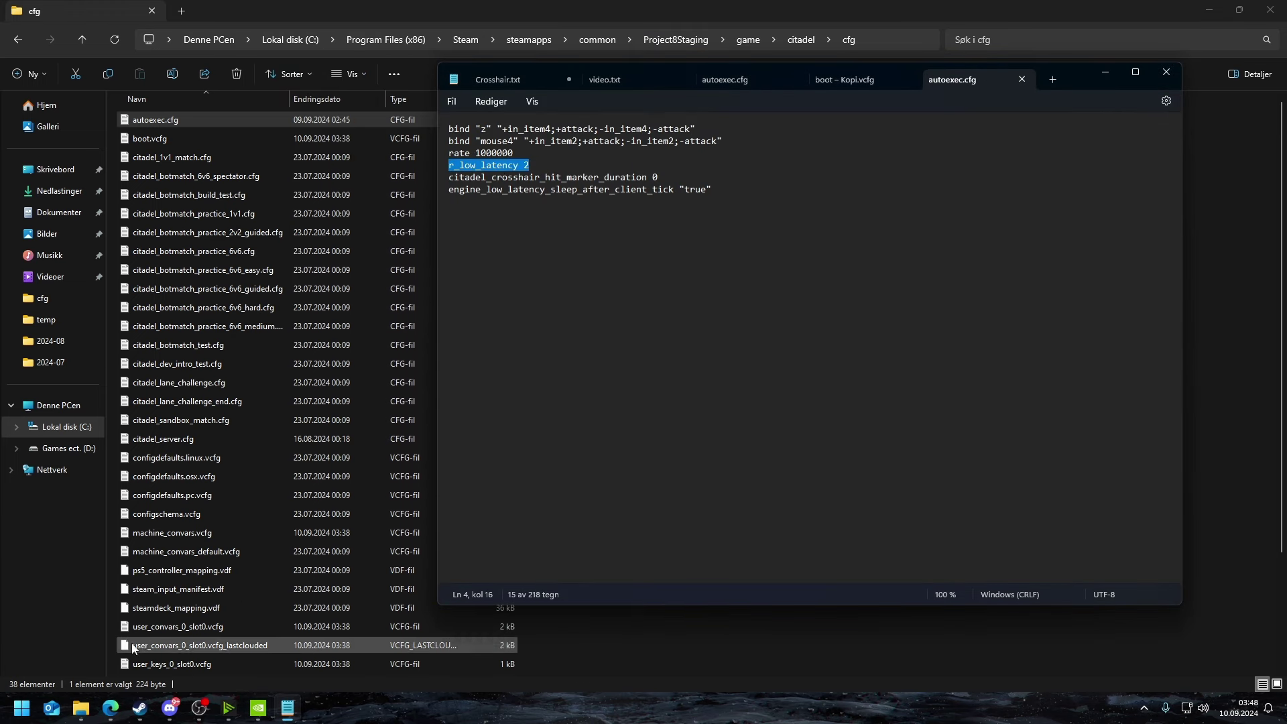
left_click(257, 709)
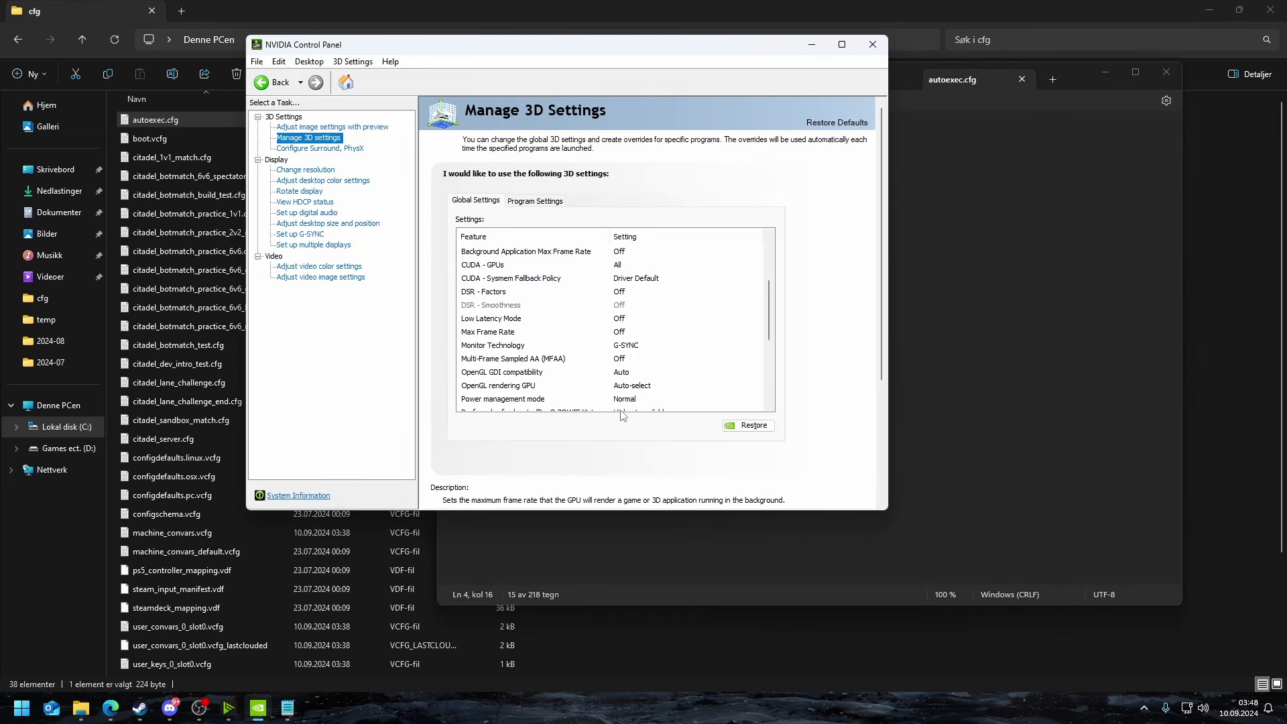
left_click(624, 319)
left_click(624, 318)
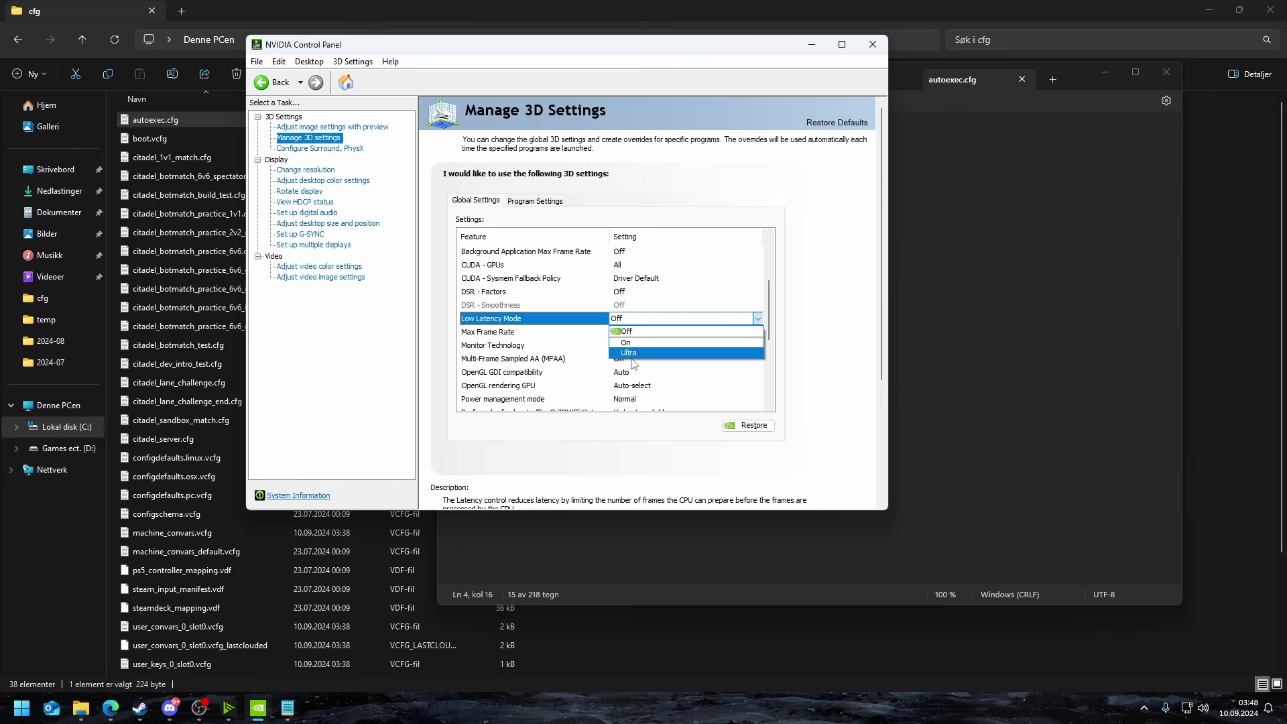
left_click(830, 355)
left_click(811, 45)
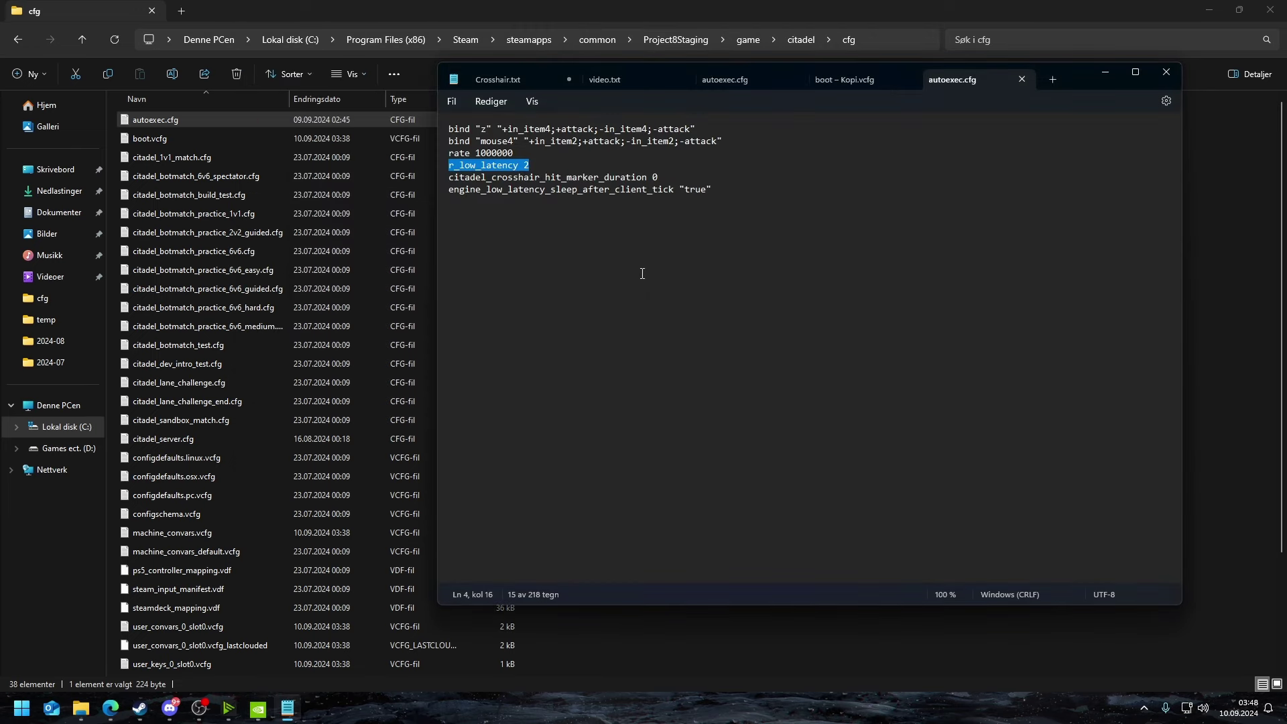
Step: Highlight the rate value and the z and mouse4 bind commands in autoexec.cfg
left_click_drag(510, 154, 478, 158)
left_click(511, 166)
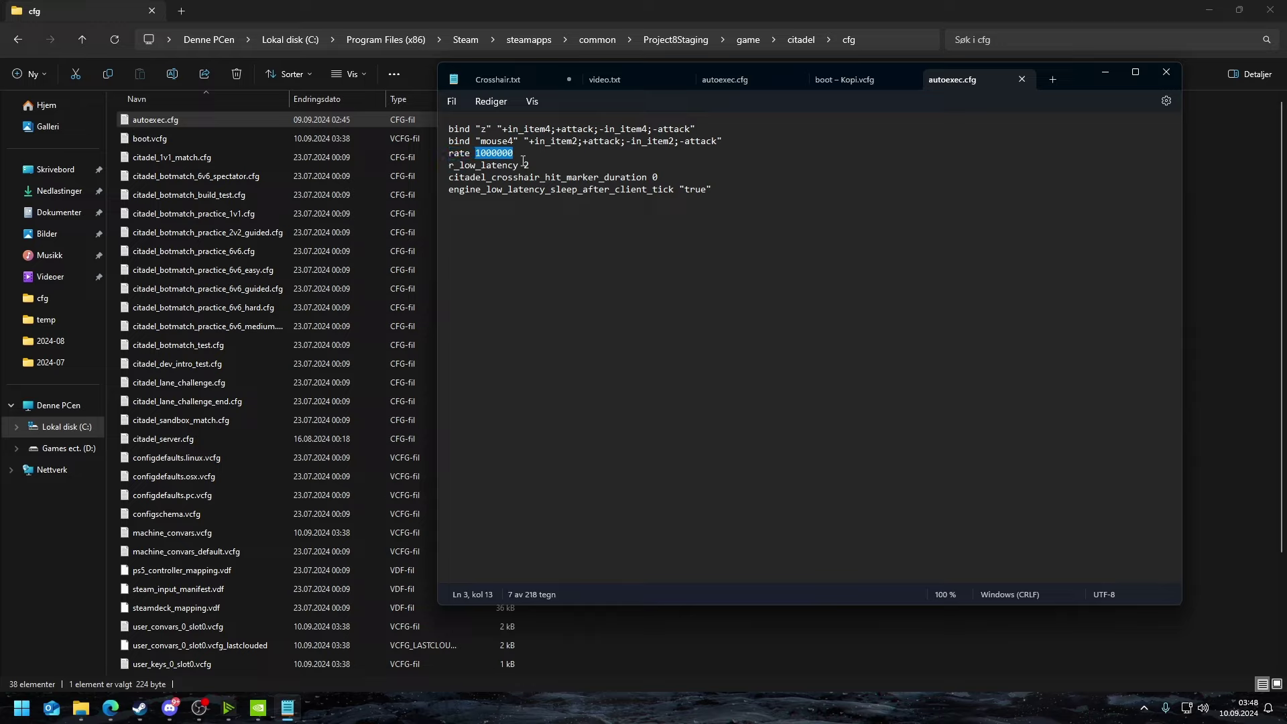
left_click_drag(733, 141, 500, 132)
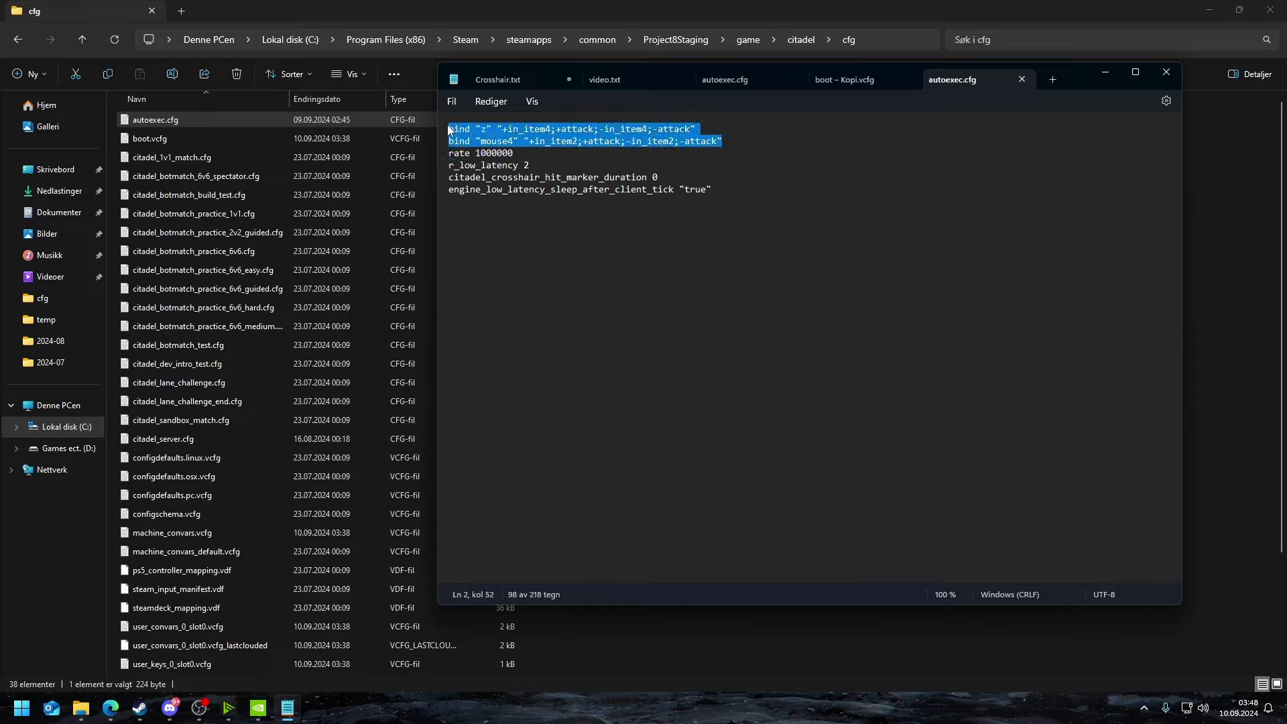
left_click(560, 139)
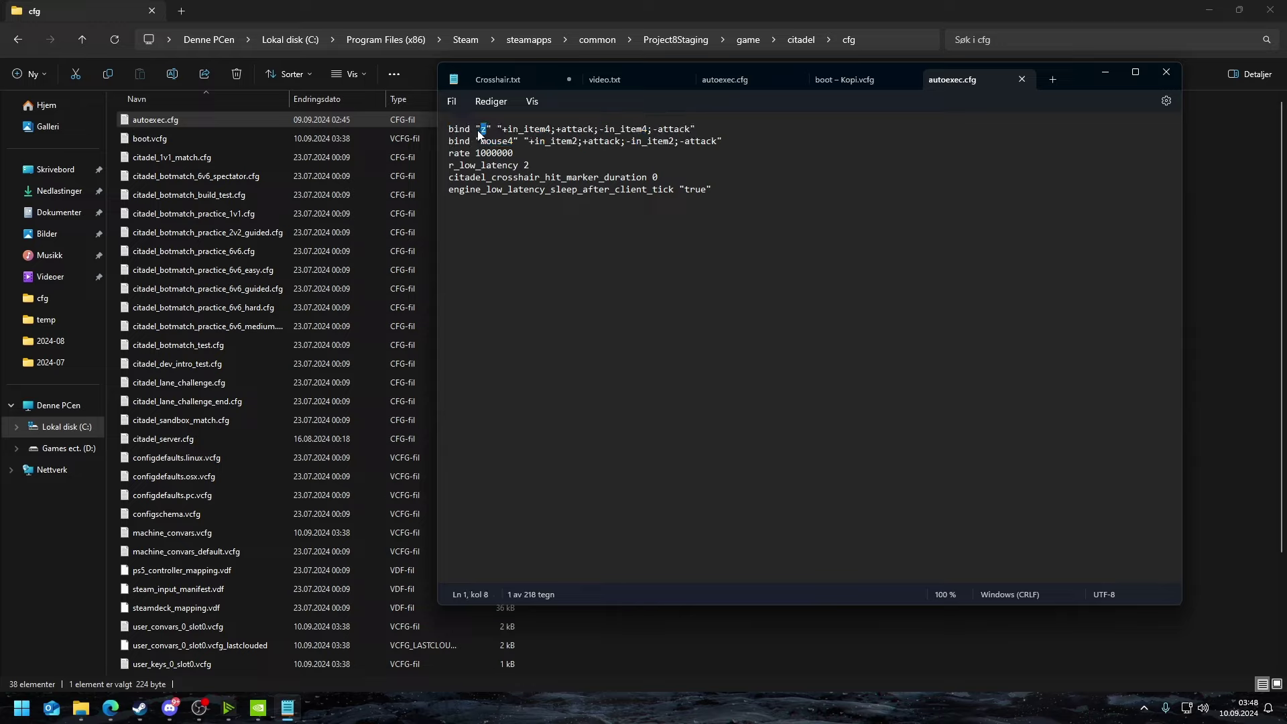
left_click_drag(510, 142, 485, 146)
left_click(560, 144)
double_click(543, 129)
left_click_drag(755, 145, 467, 132)
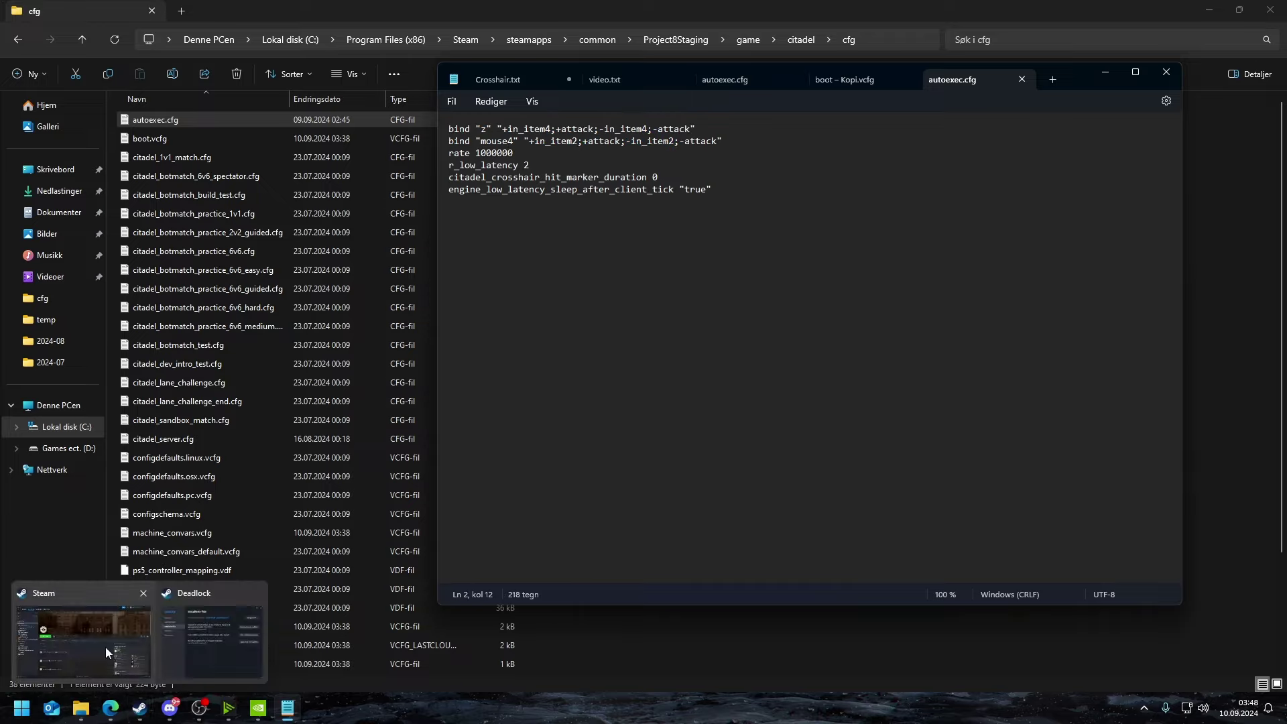
Step: Switch to Steam and bring up Deadlock
left_click(106, 652)
left_click(310, 291)
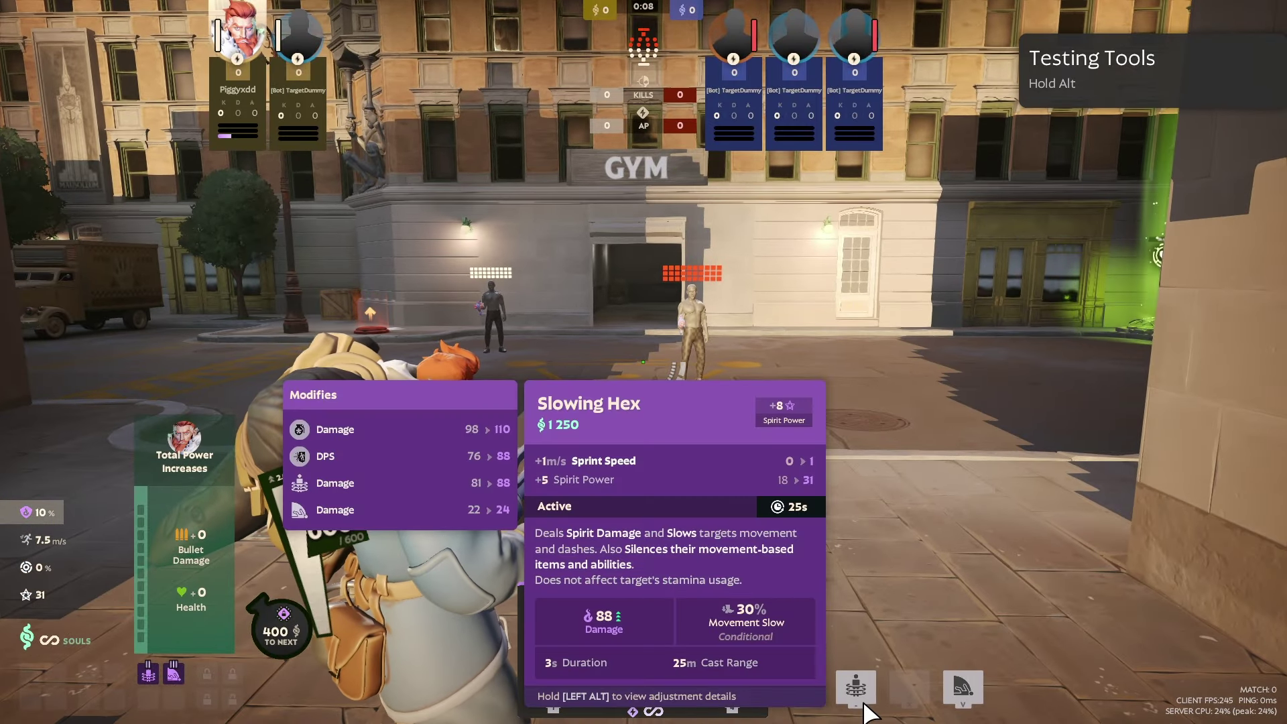
Step: Inspect the Slowing Hex and Knockdown item slots, and cast both items on the enemy target dummy
mouse_move(968, 700)
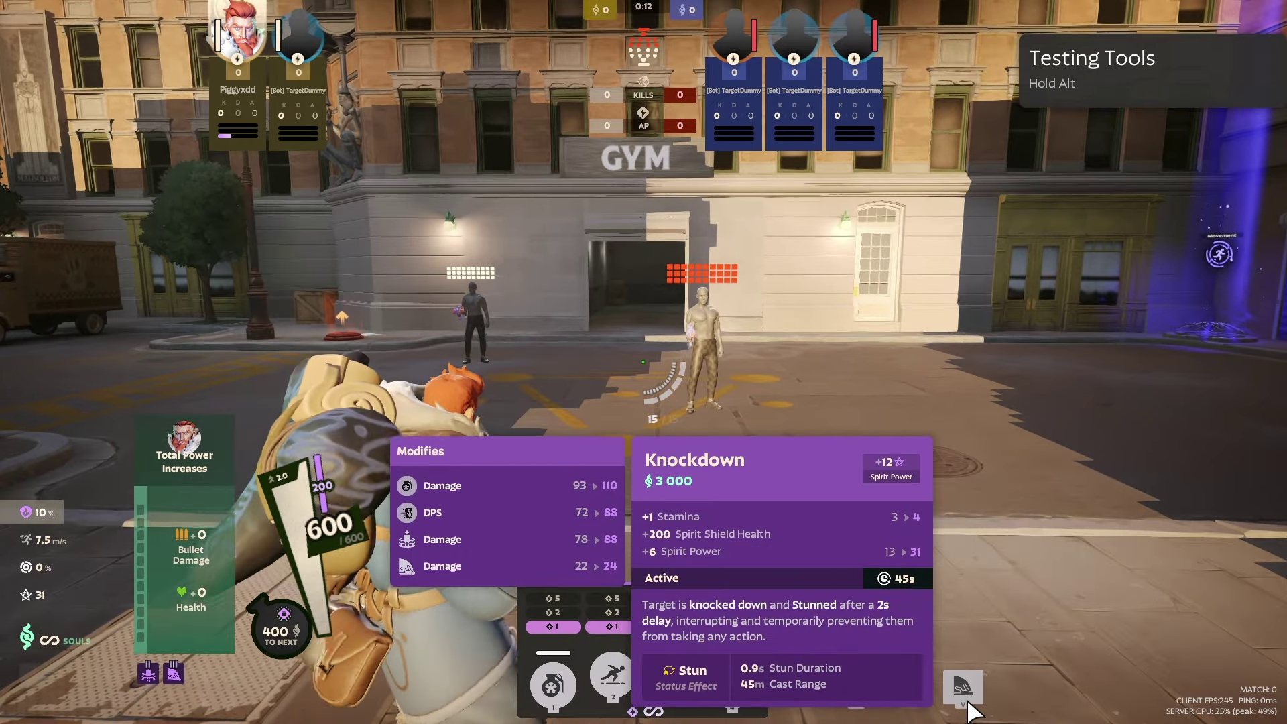
key("b")
key("b")
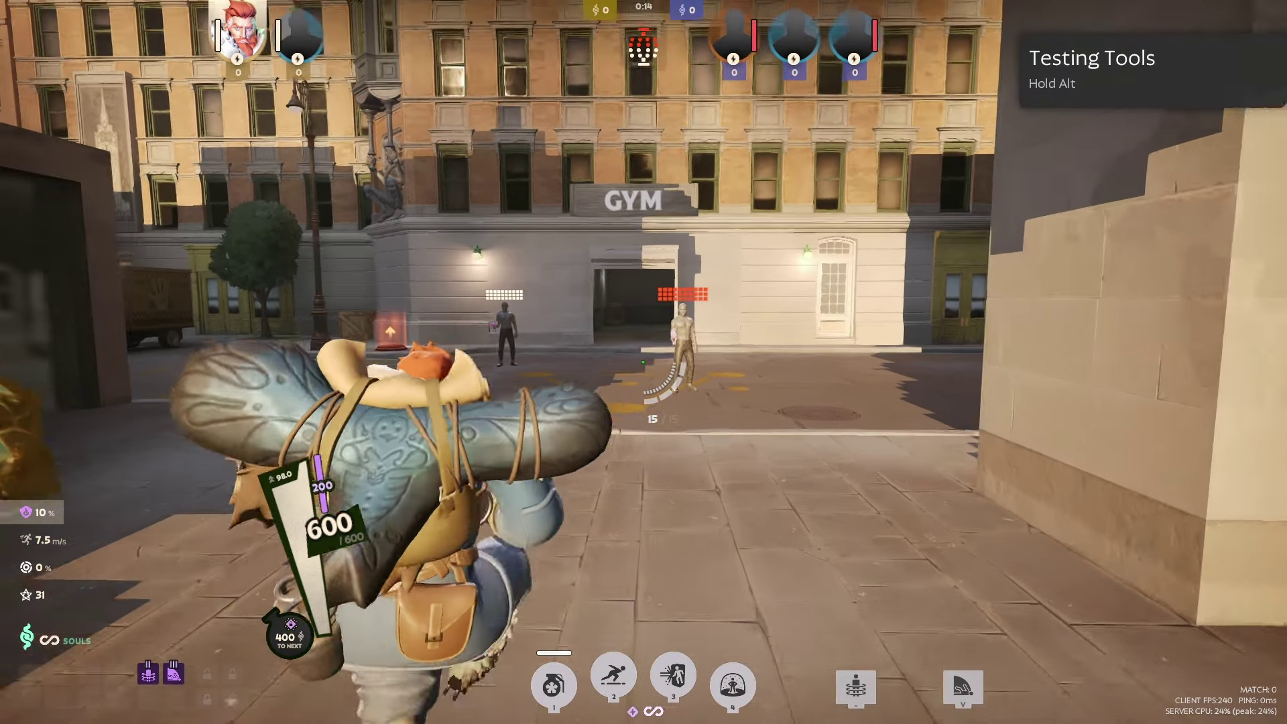
key("v")
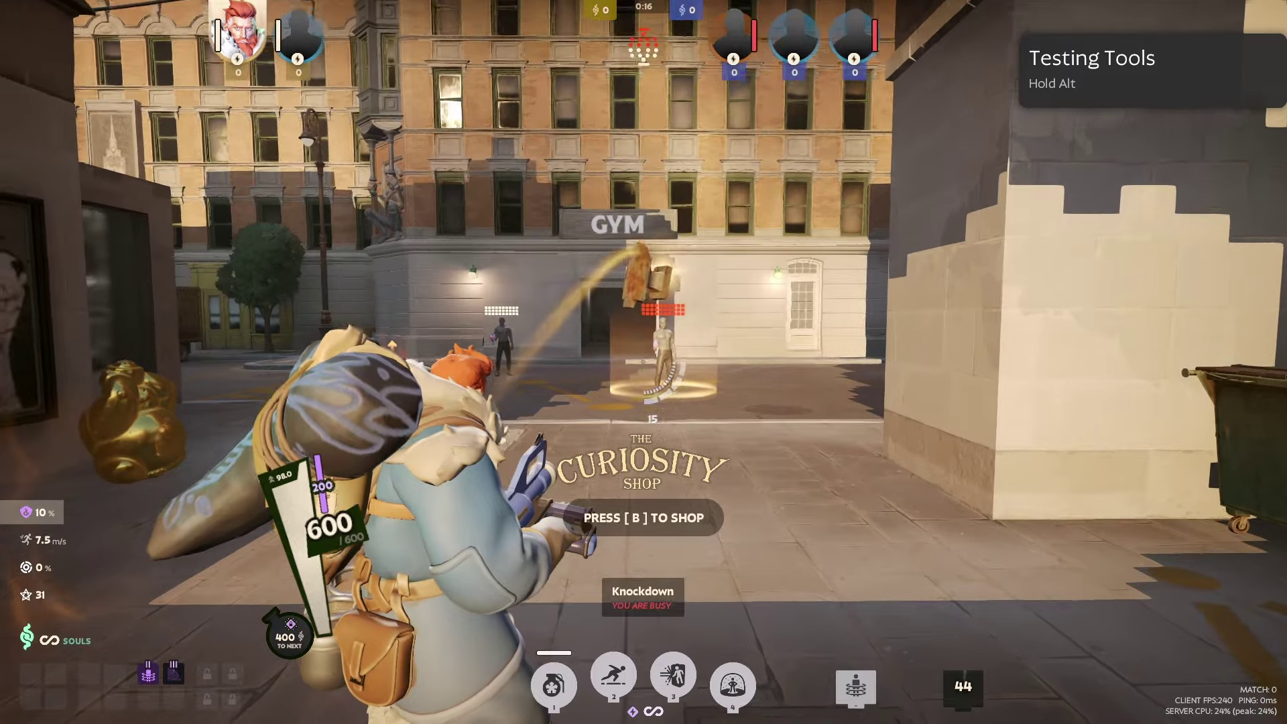
key("x")
key("ctrl")
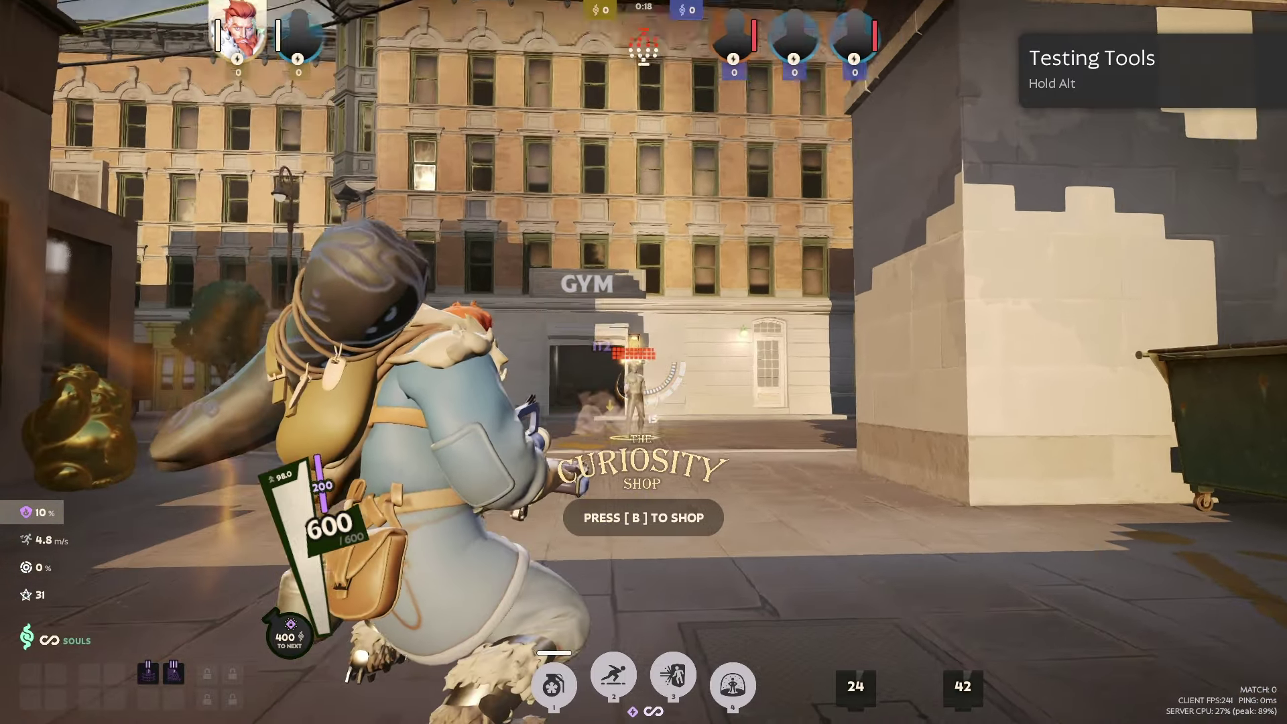
Step: Enable No Cooldown in the testing tools and reassign Slowing Hex to the M5 item slot
key("b")
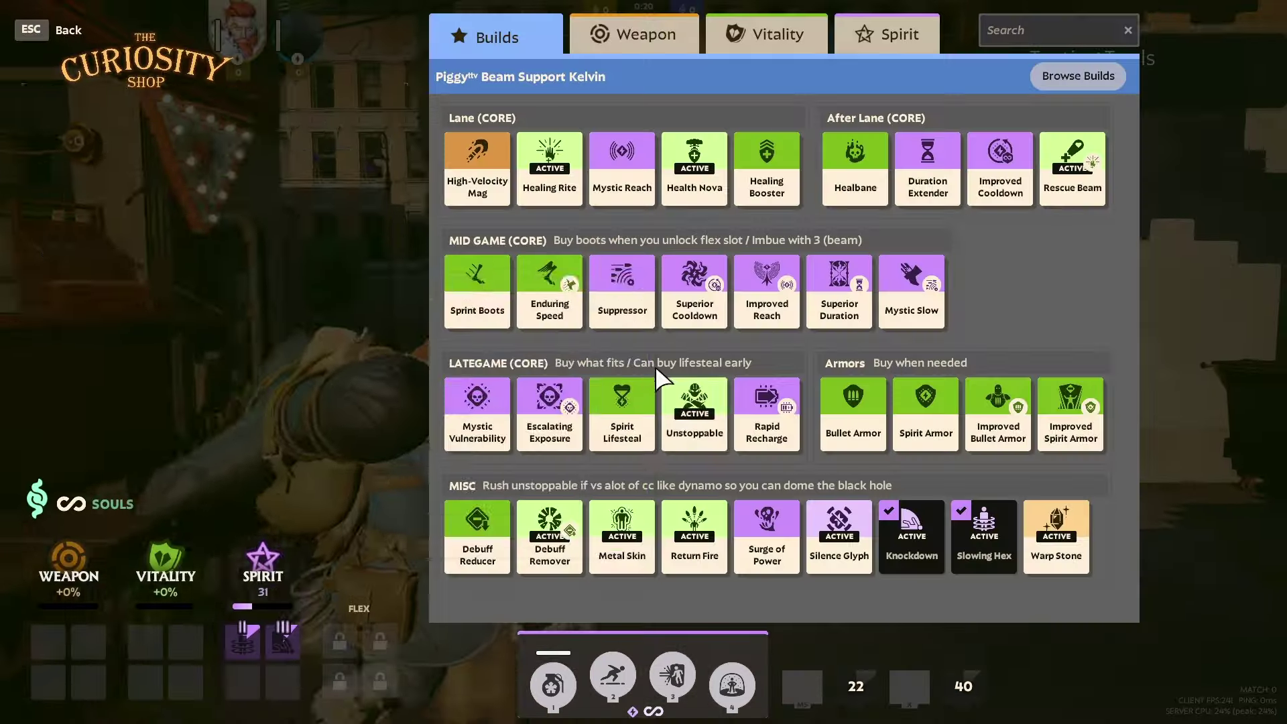
key("b")
key("alt")
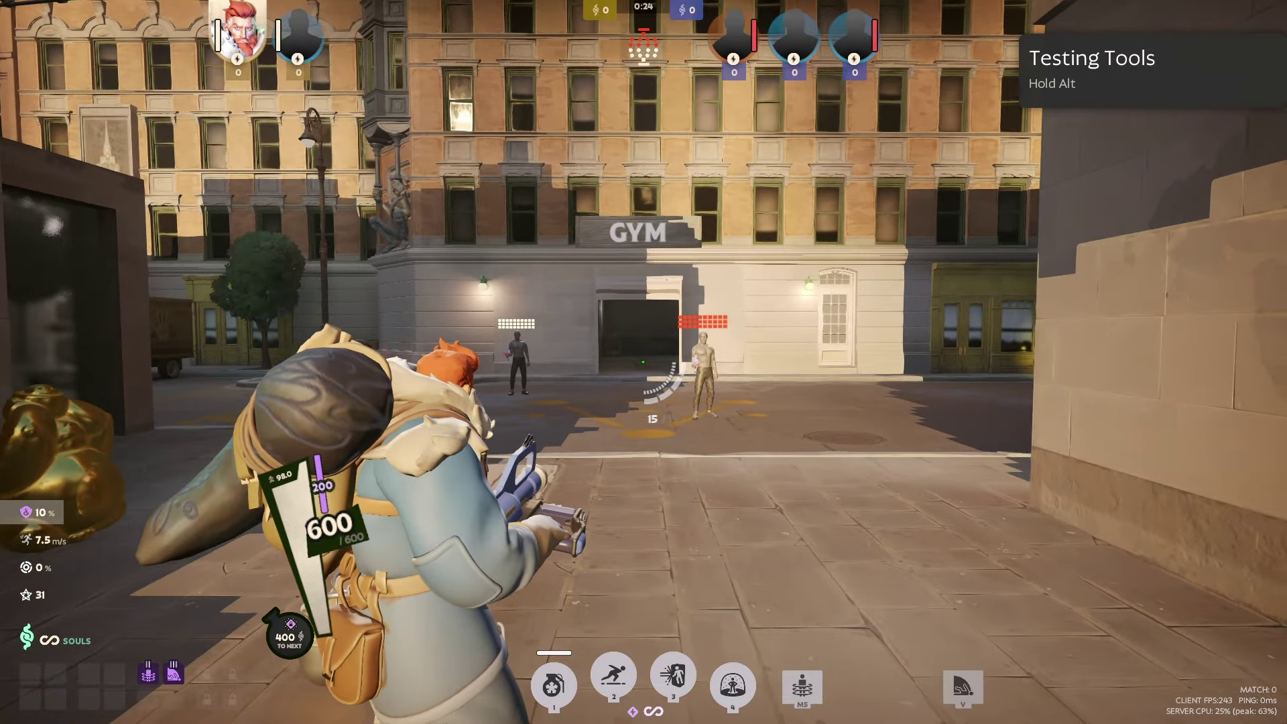
Step: Cast Slowing Hex from M5 and Knockdown from V on the enemy dummy, and shoot at it
key("M5")
left_click(643, 361)
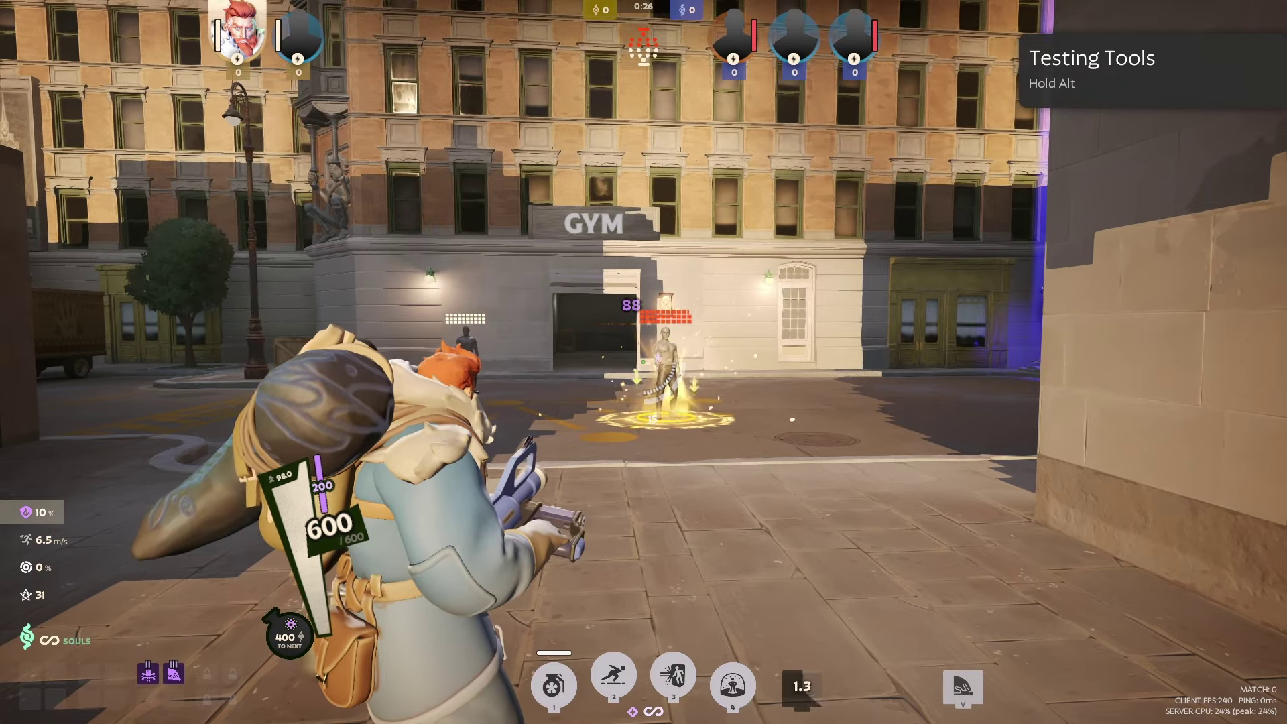
key("alt")
key("v")
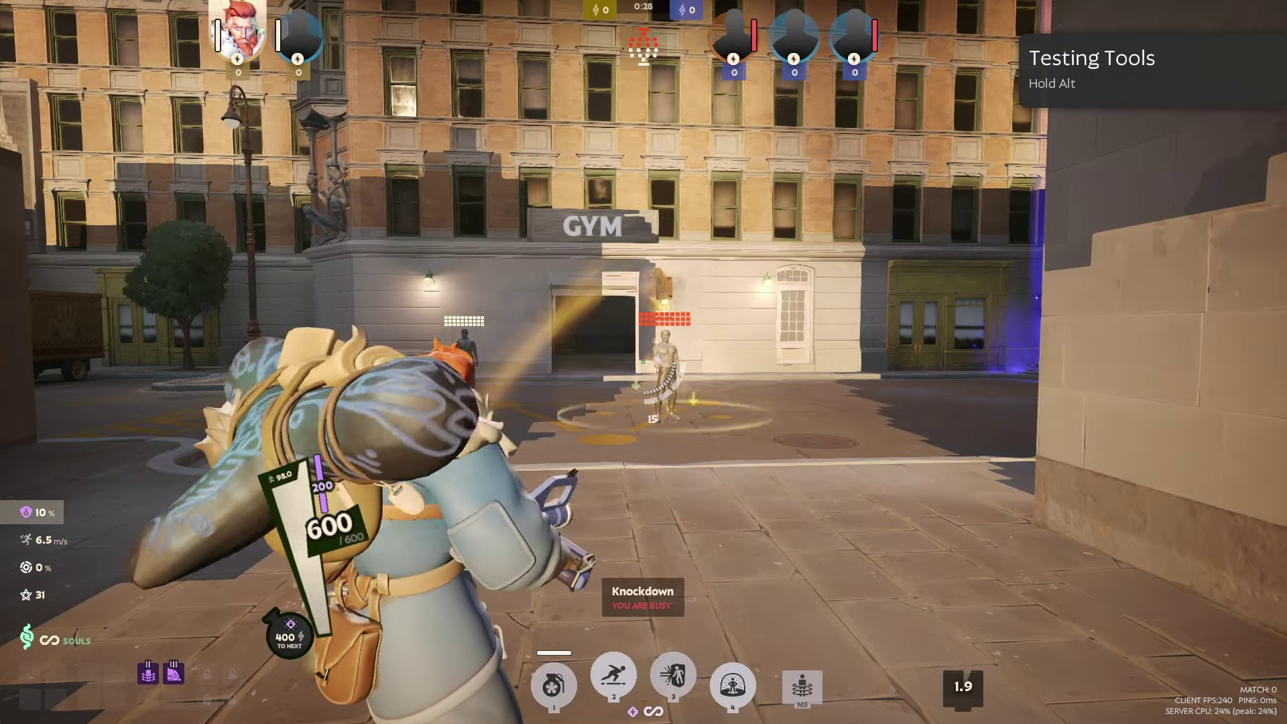
right_click(643, 362)
left_click(644, 361)
key("r")
key("s")
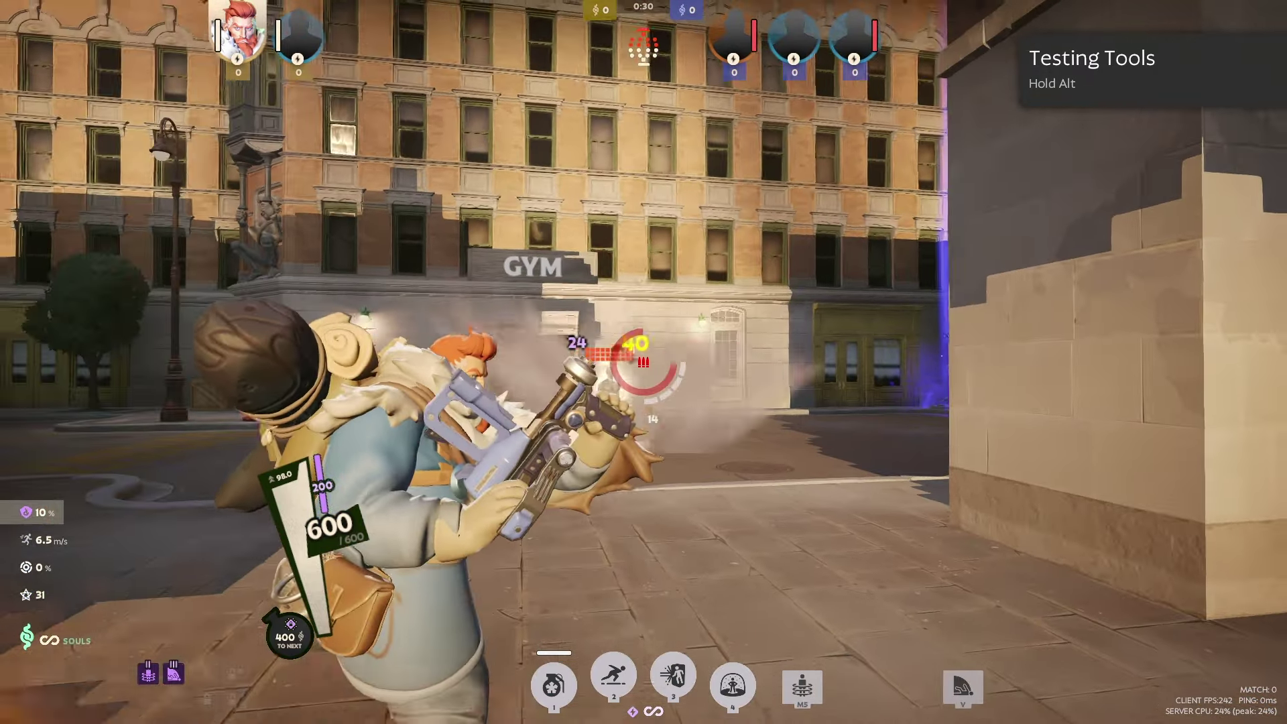
Step: Move Slowing Hex from the M5 item slot back to the "-" slot
key("alt")
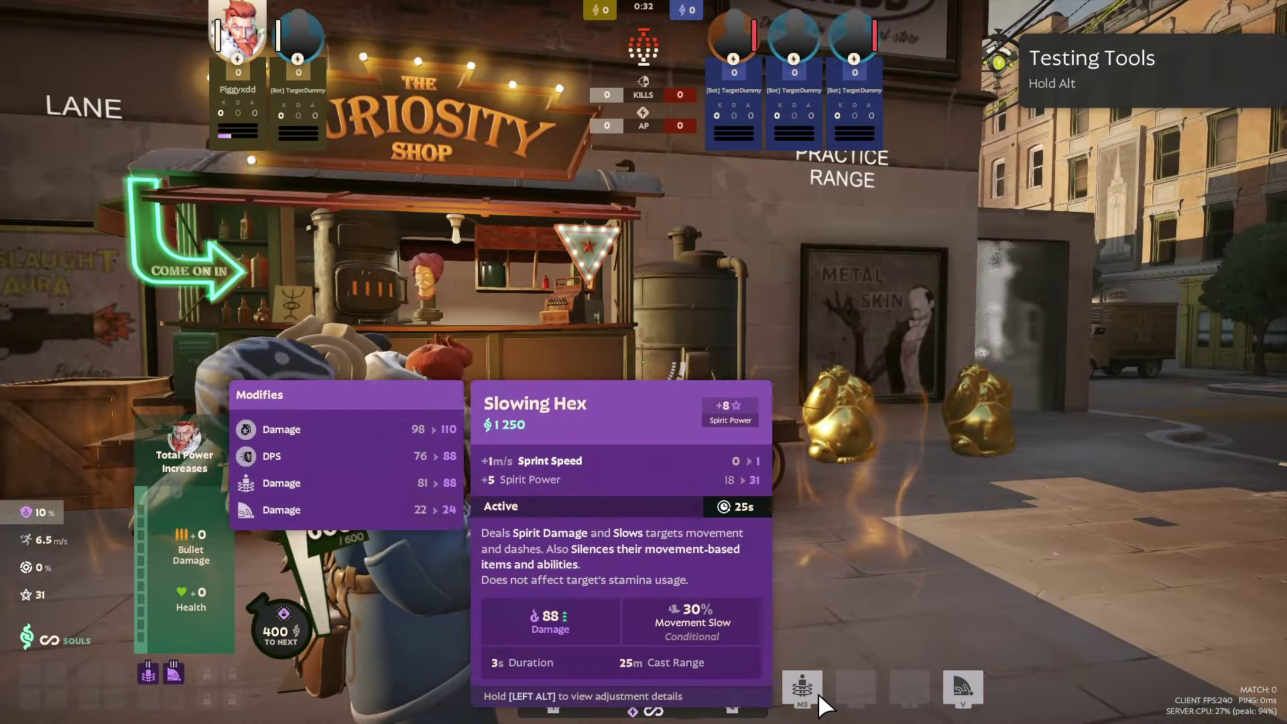
mouse_move(821, 698)
left_click_drag(821, 698, 855, 687)
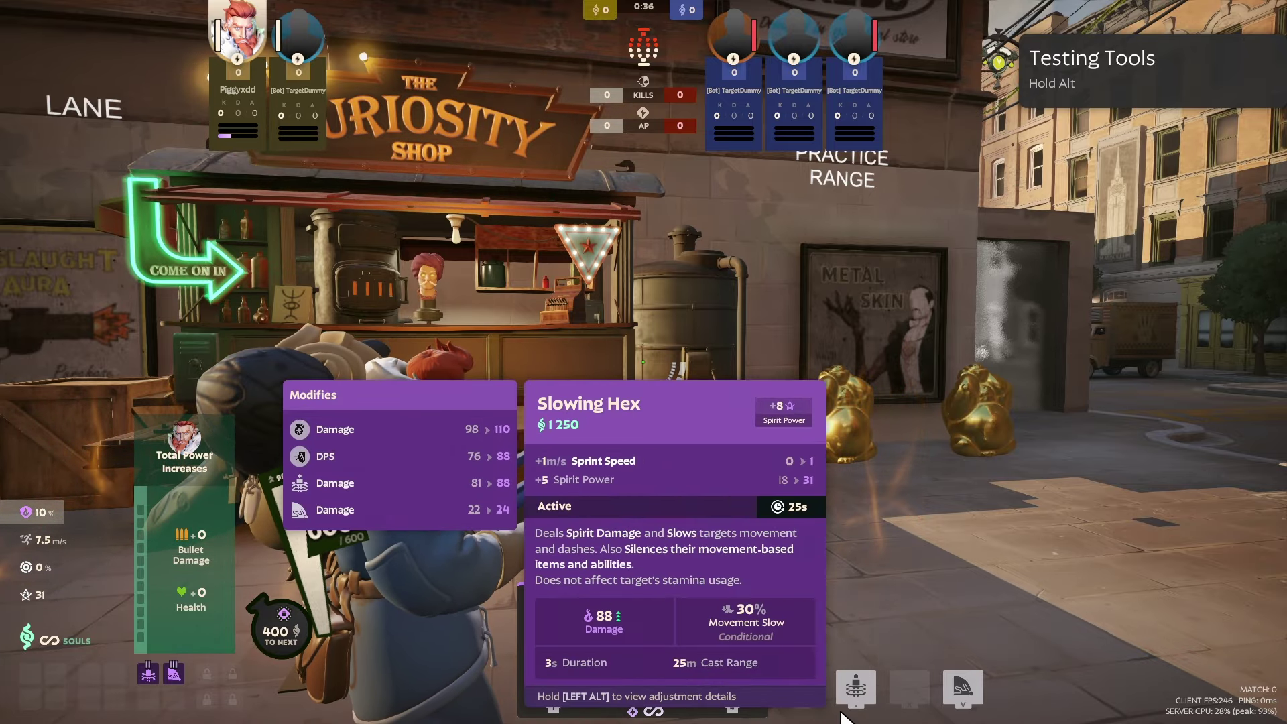
Step: Buy Rescue Beam into the "-" slot held by Slowing Hex and cast it on the friendly dummy
key("b")
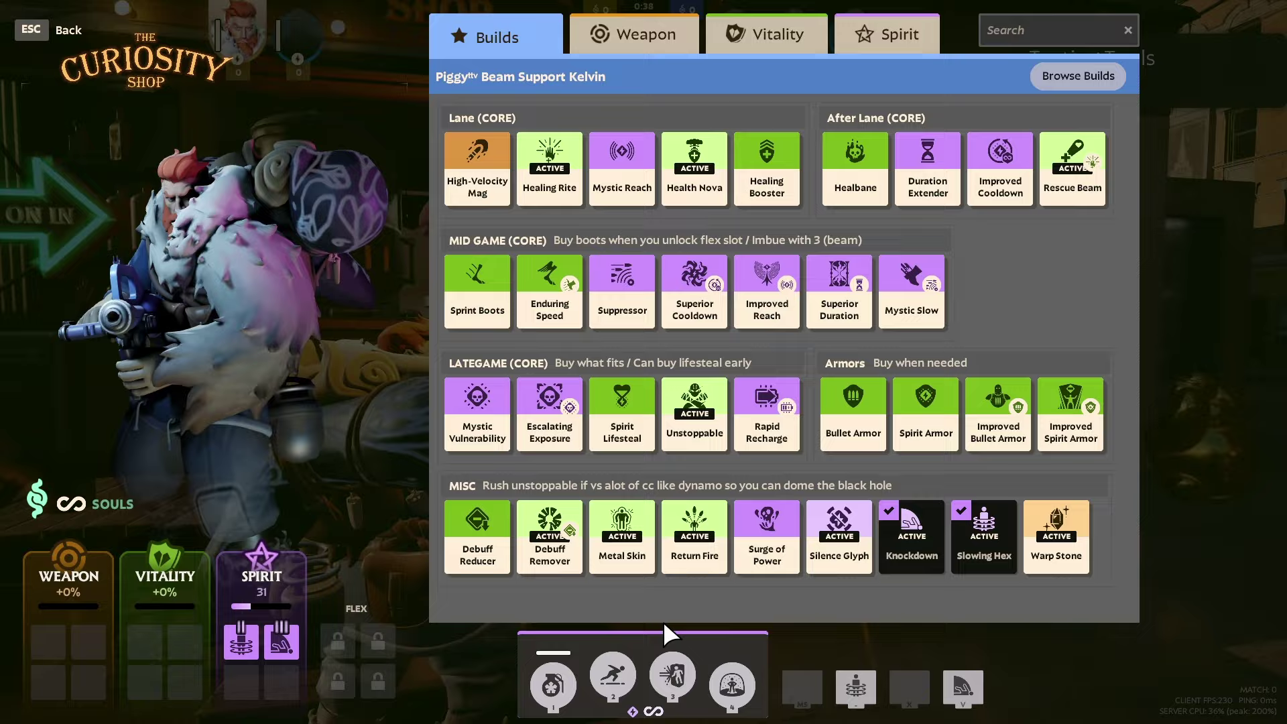
left_click(1072, 167)
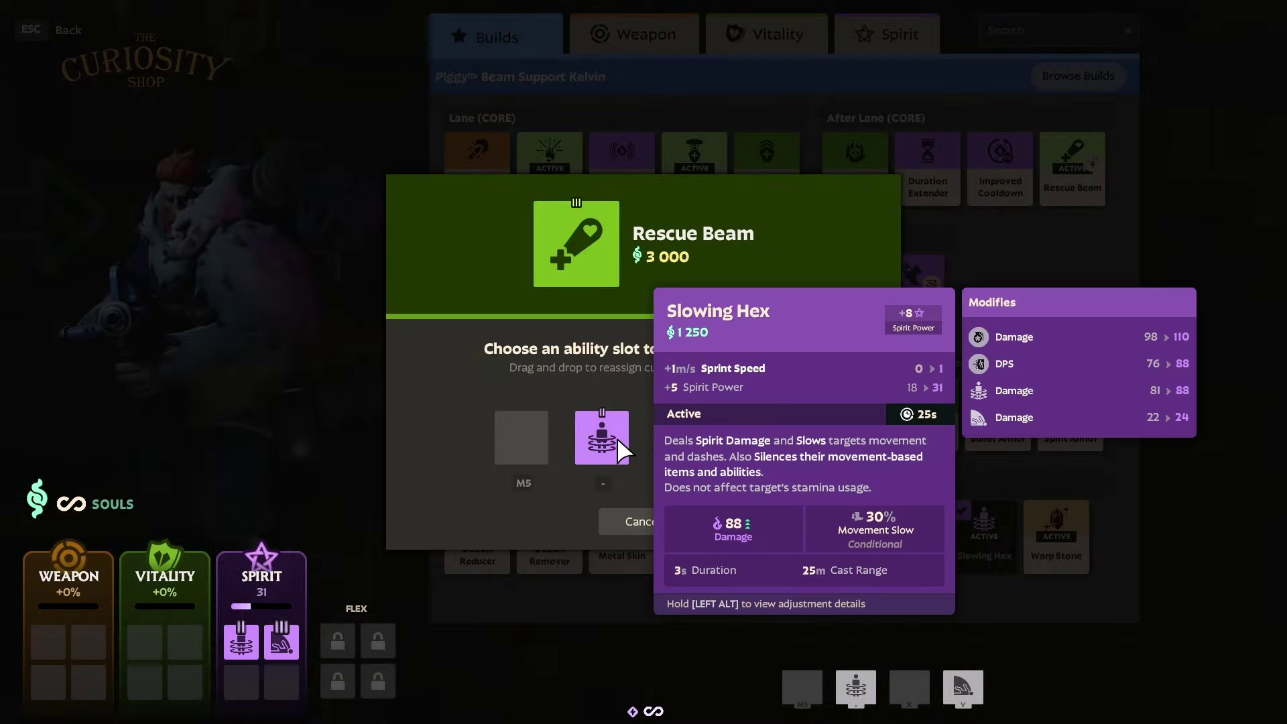
left_click(615, 437)
key("b")
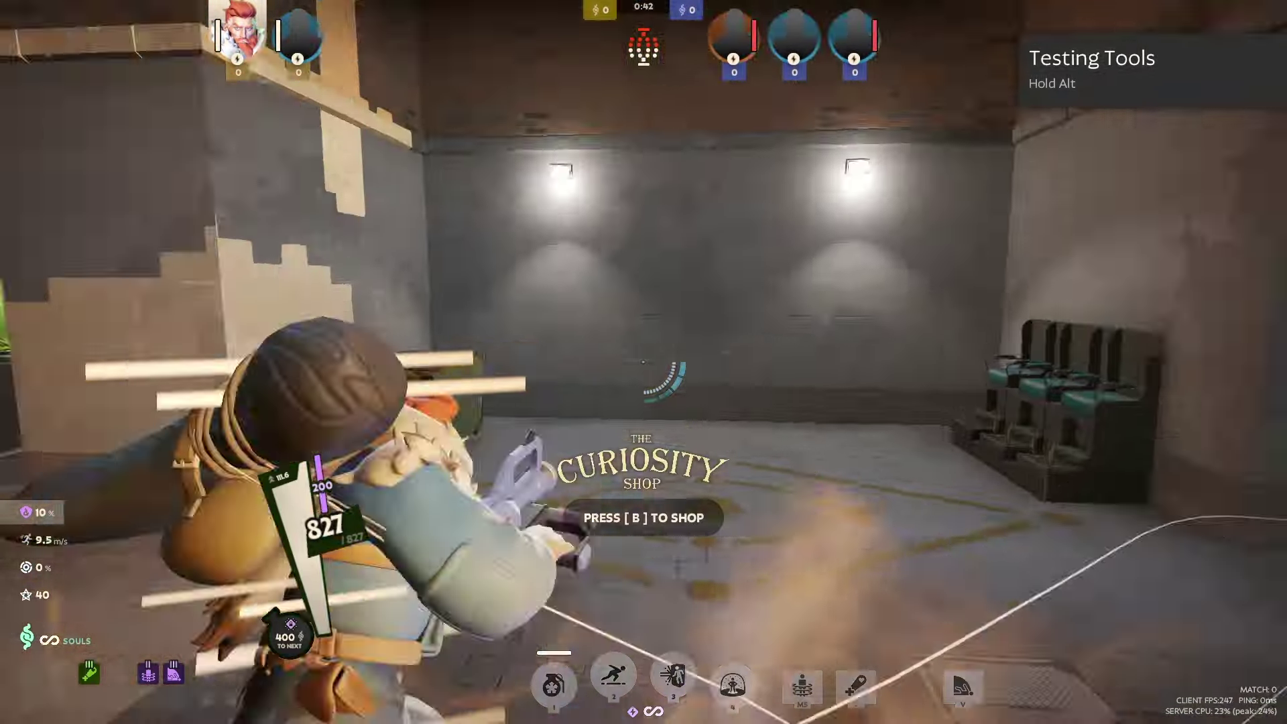
key("minus")
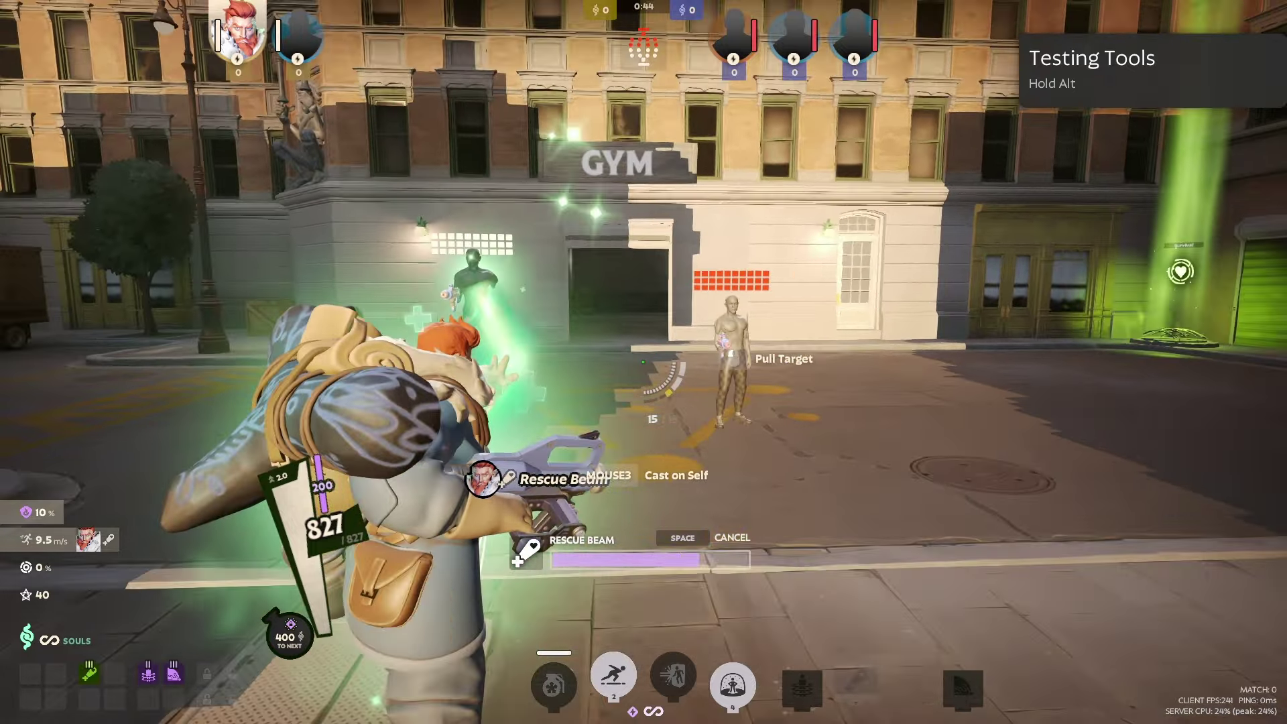
key("shift")
Step: Buy Curse from the Spirit items and assign it to the "-" slot held by Rescue Beam
key("b")
left_click(764, 34)
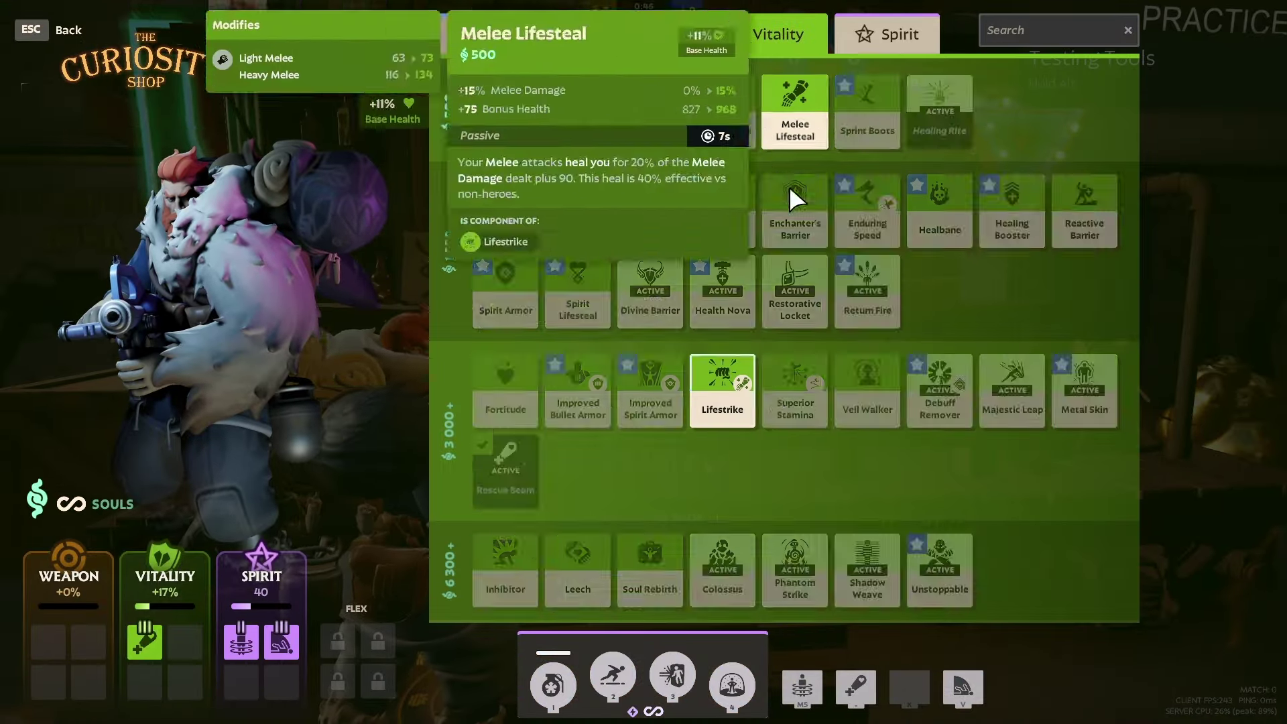
left_click(886, 33)
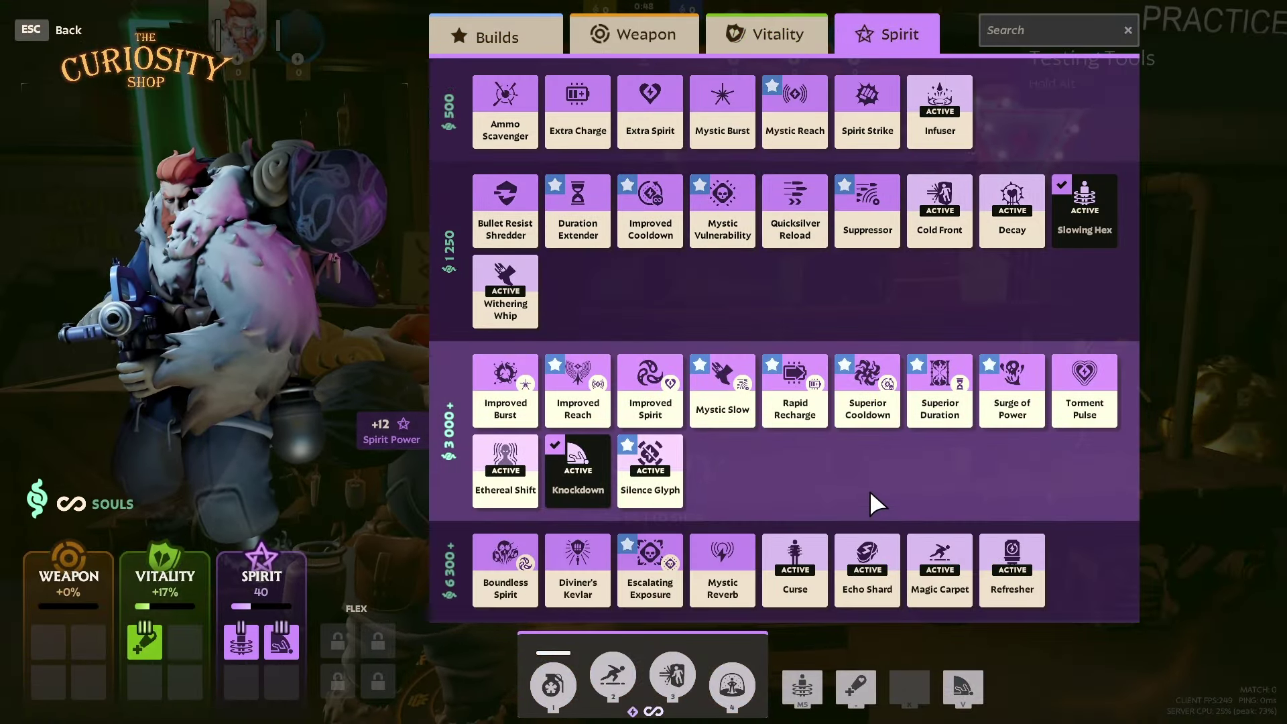
left_click(794, 569)
left_click(600, 436)
key("Escape")
Step: Test Curse from the "-" slot, inspect its item details, and cast it on the enemy dummy by the gym
key("w")
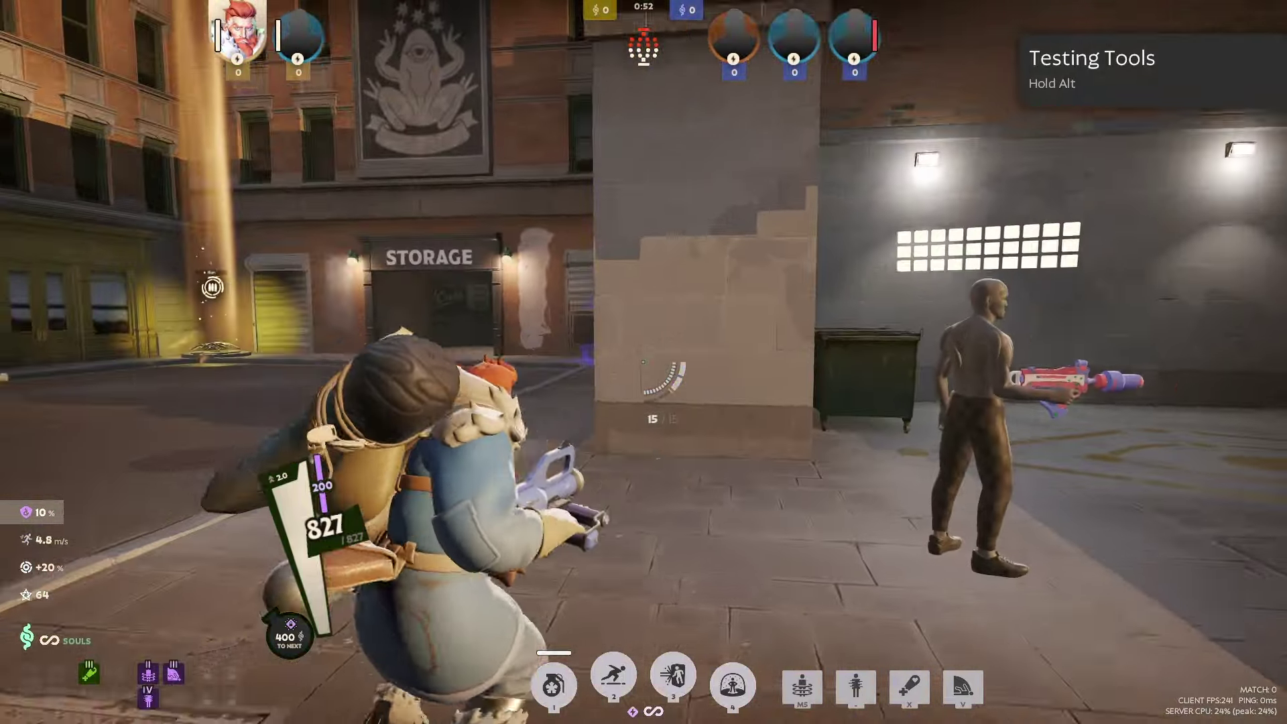
key("minus")
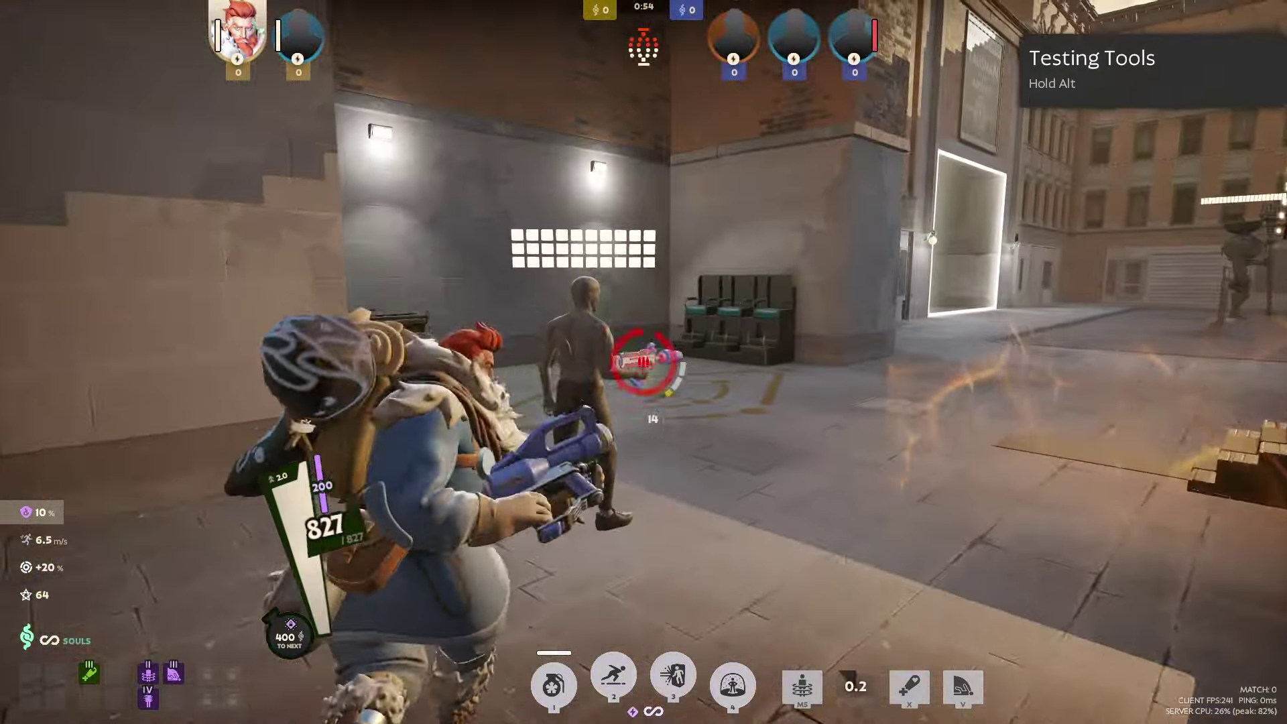
key("s")
key("alt")
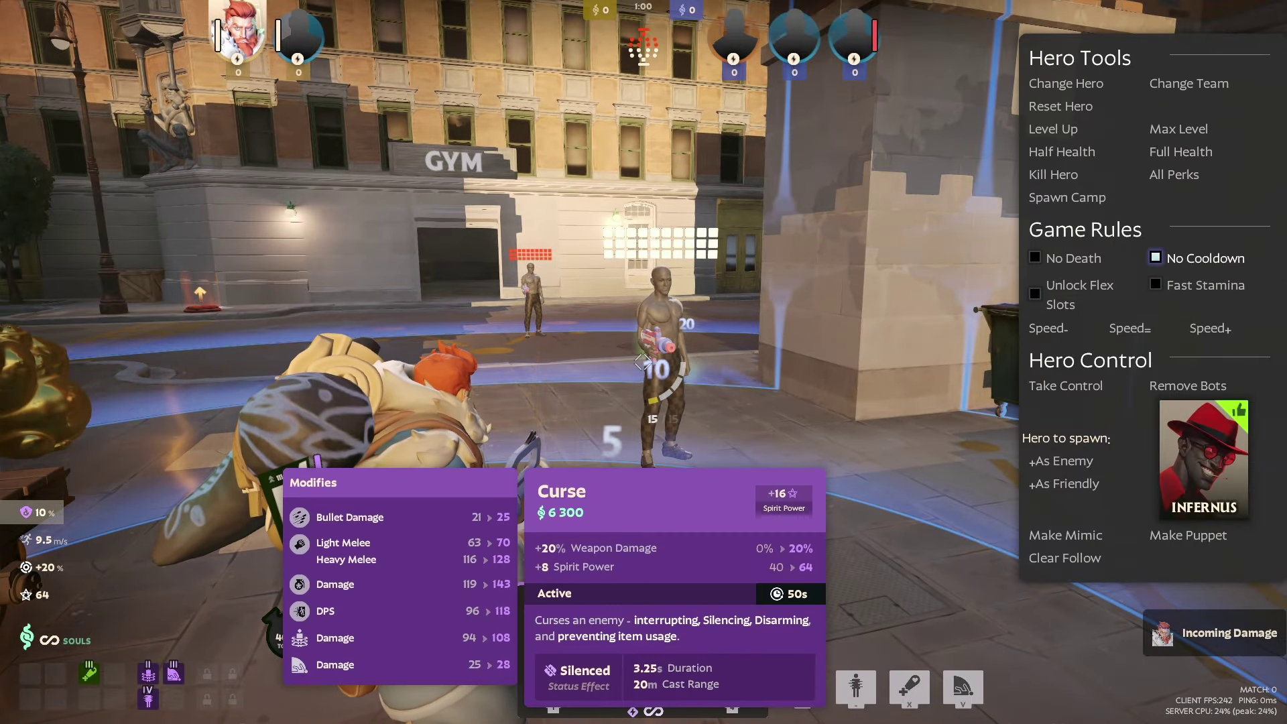
key("d")
key("minus")
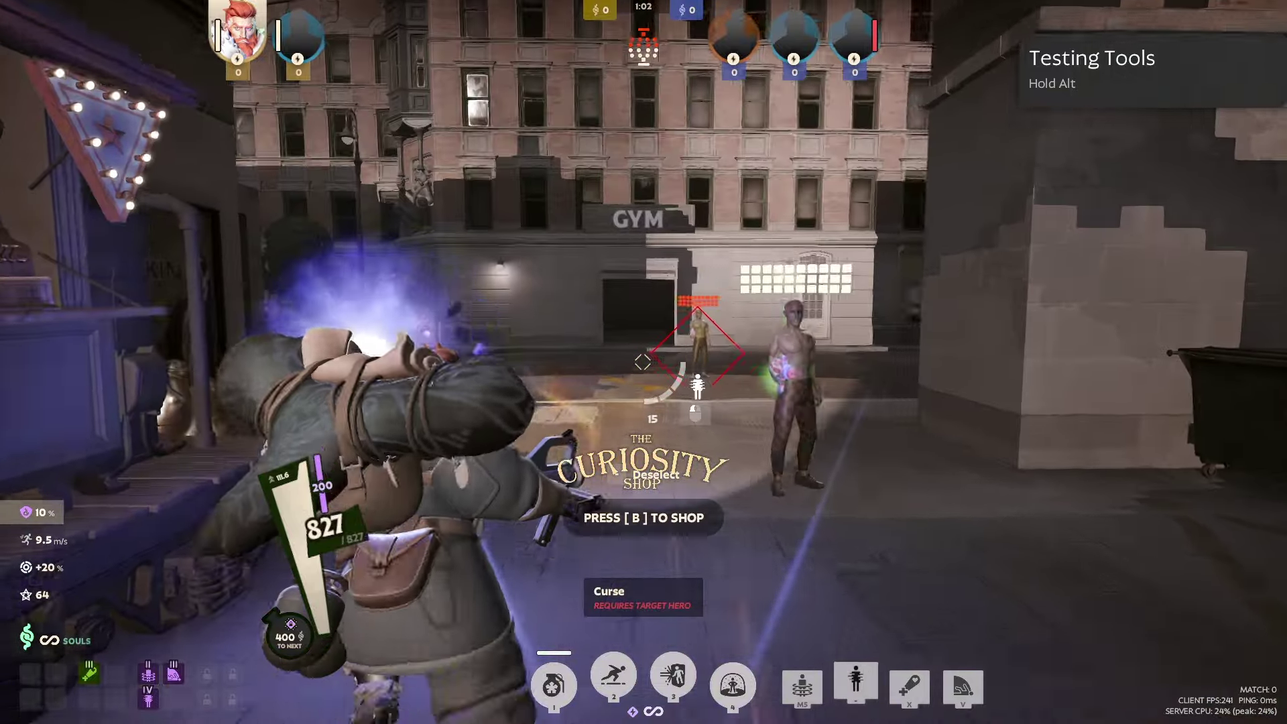
key("w")
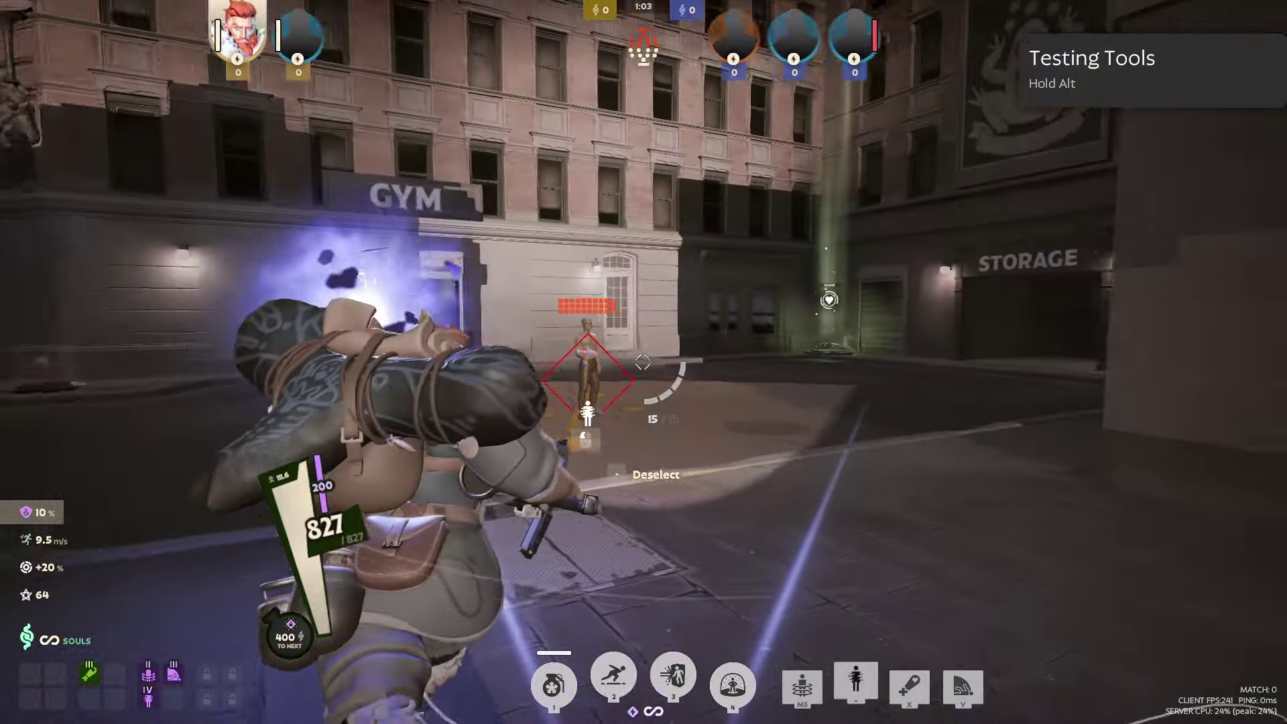
left_click(643, 362)
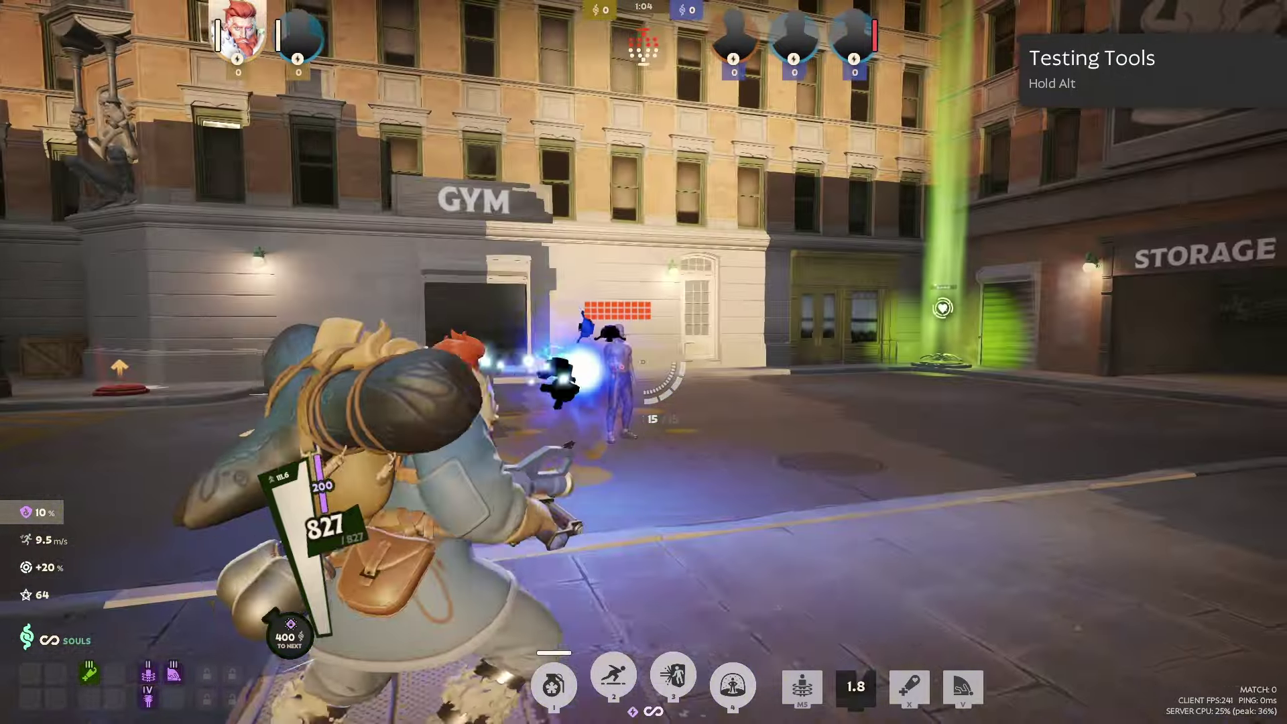
Step: Turn away from and back to the enemy dummy, casting Curse on it repeatedly from the "-" slot
key("w")
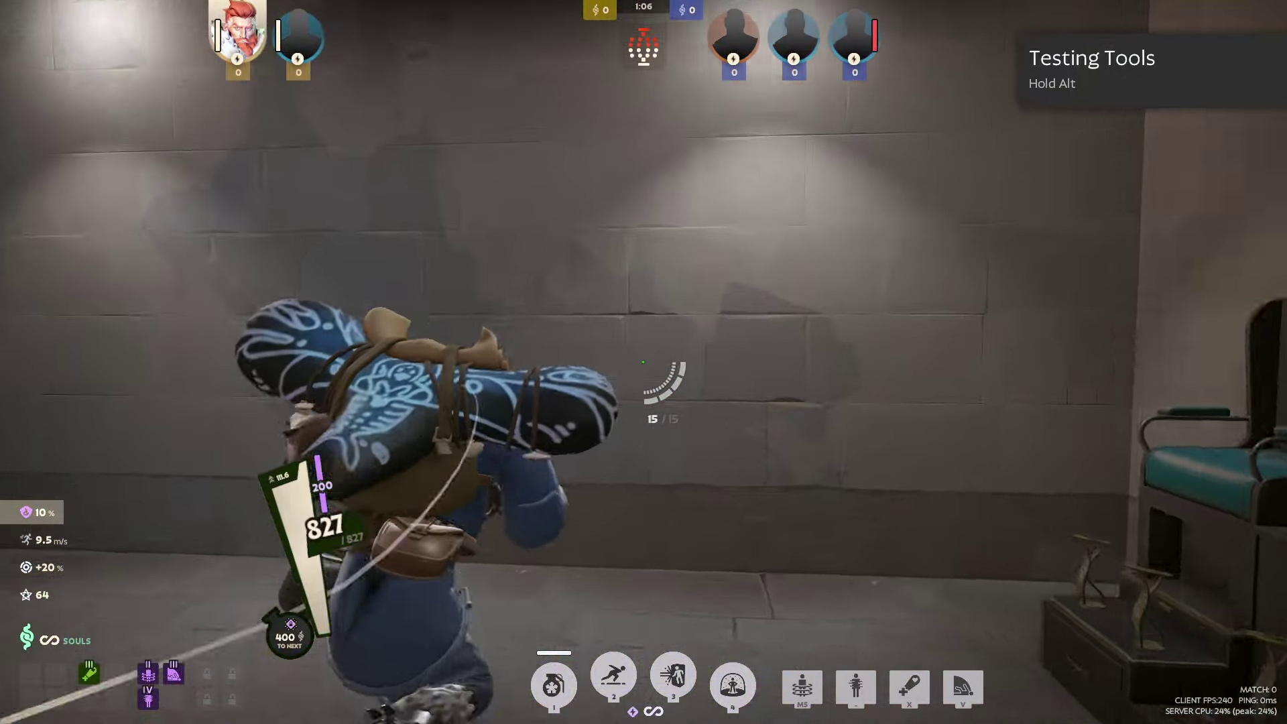
key("minus")
left_click(643, 362)
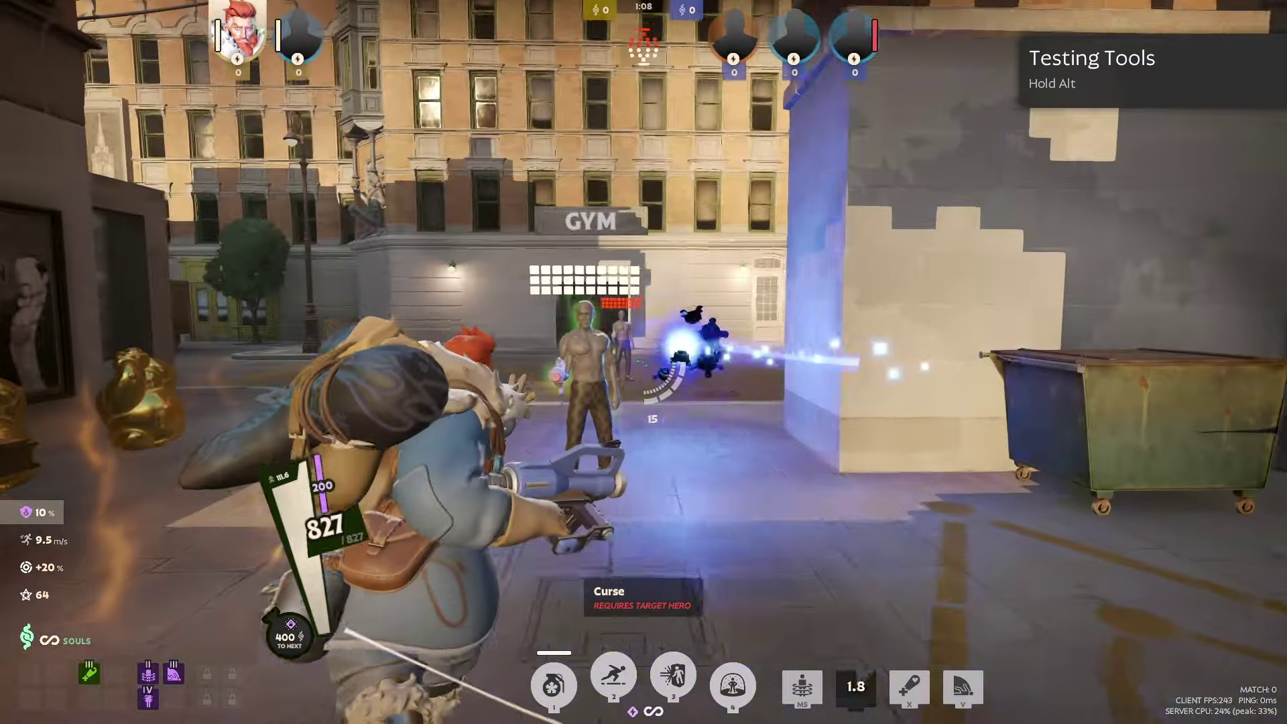
key("w")
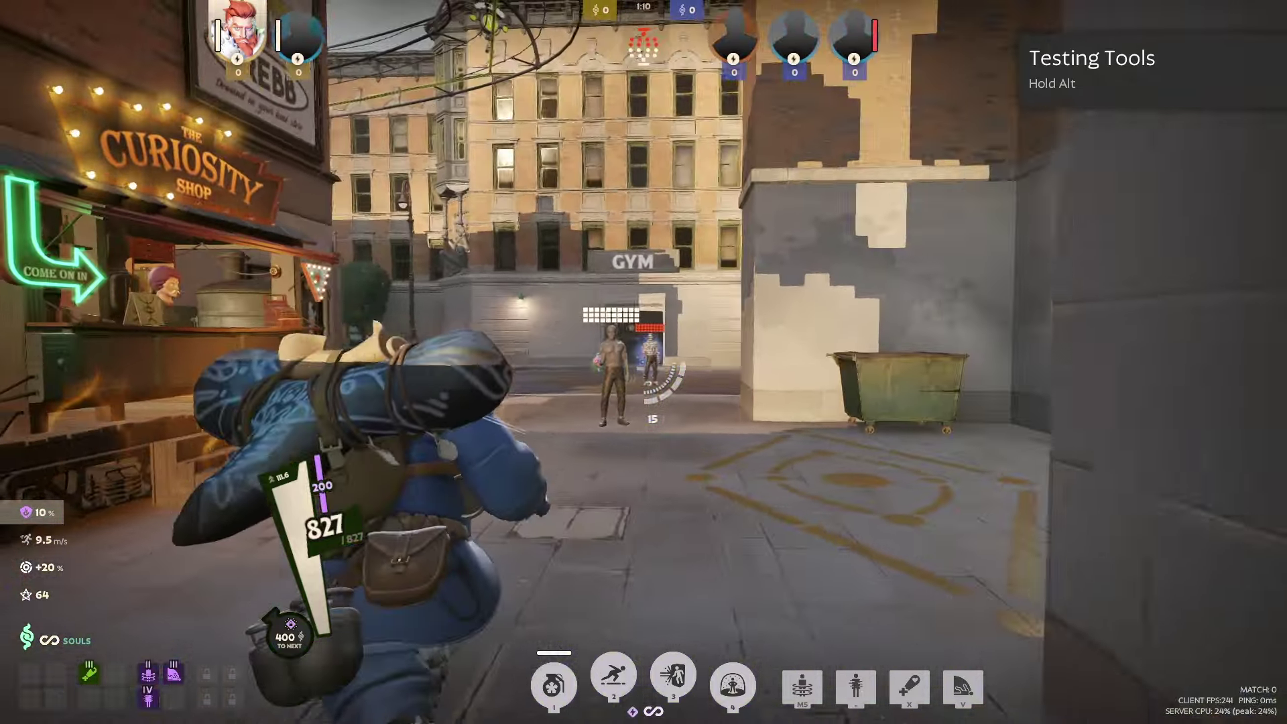
key("minus")
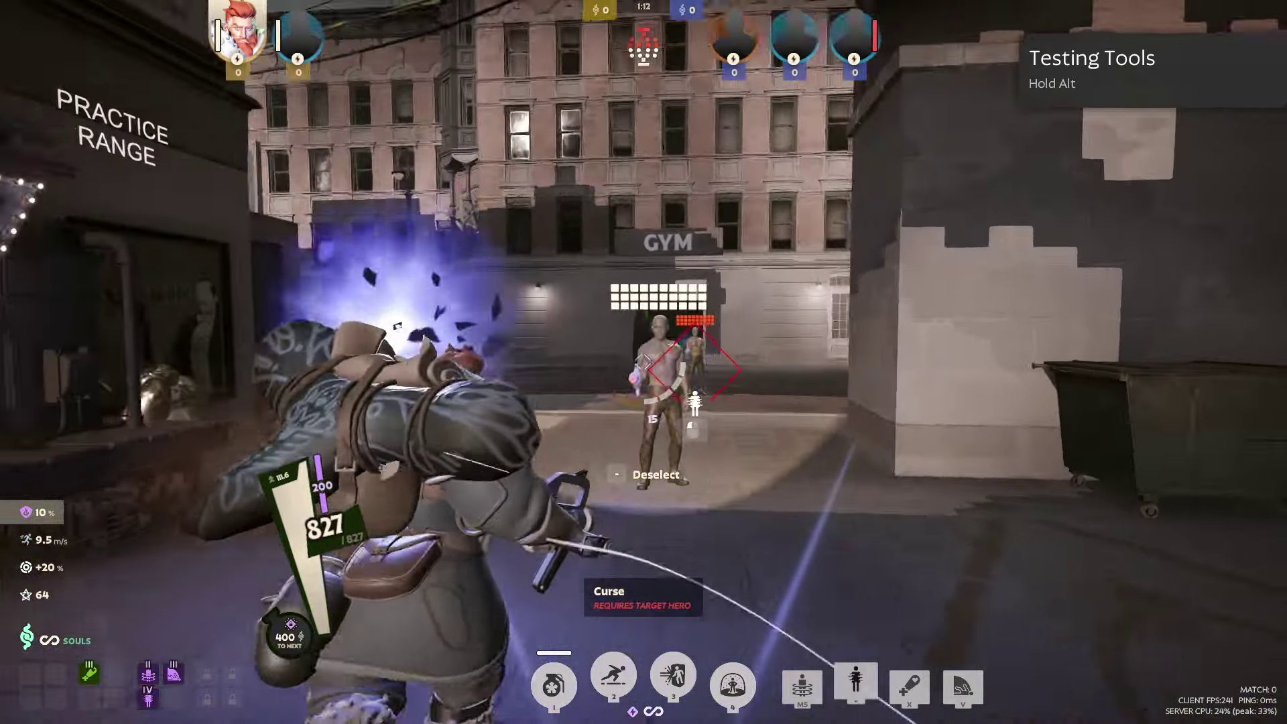
left_click(643, 362)
key("s")
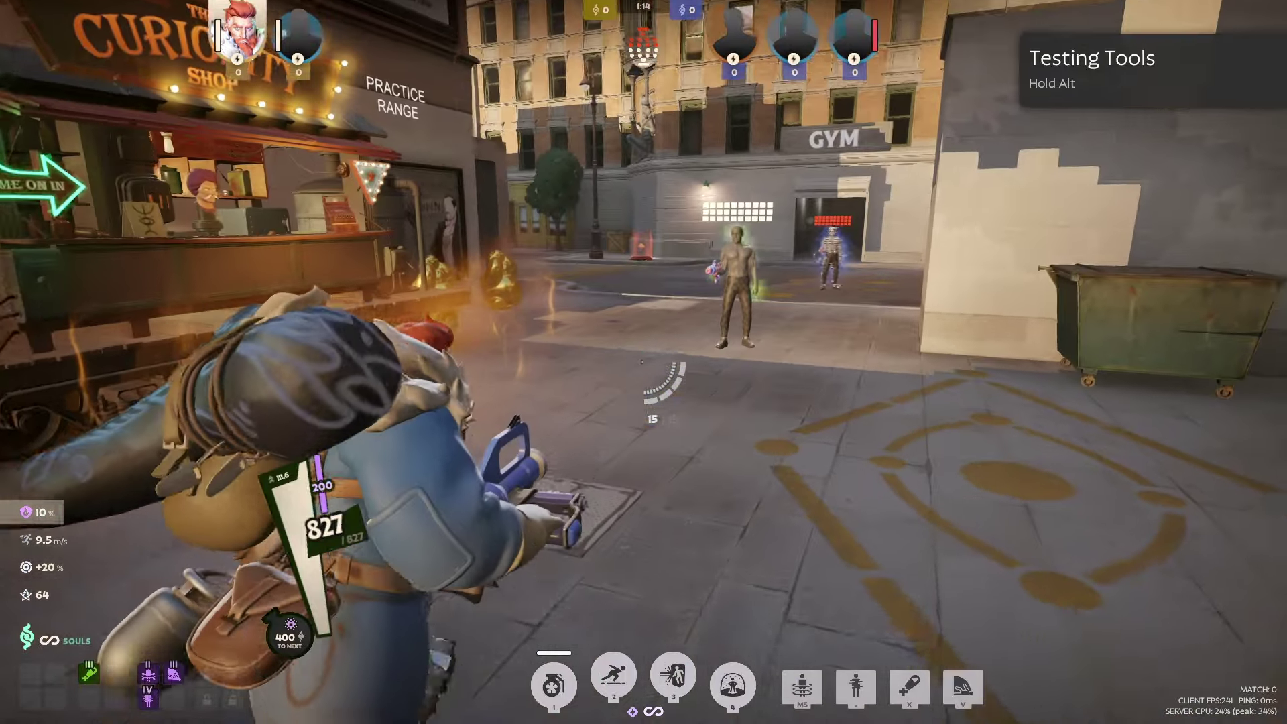
key("w")
key("minus")
left_click(643, 362)
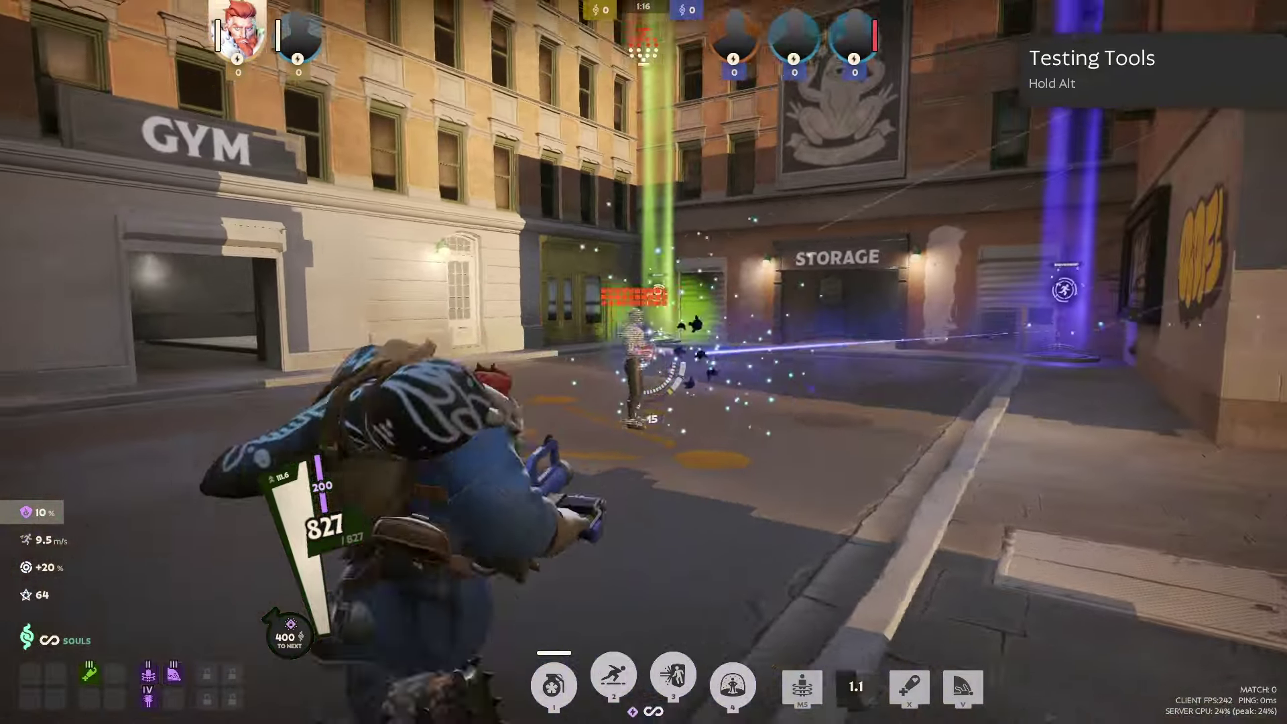
left_click(642, 362)
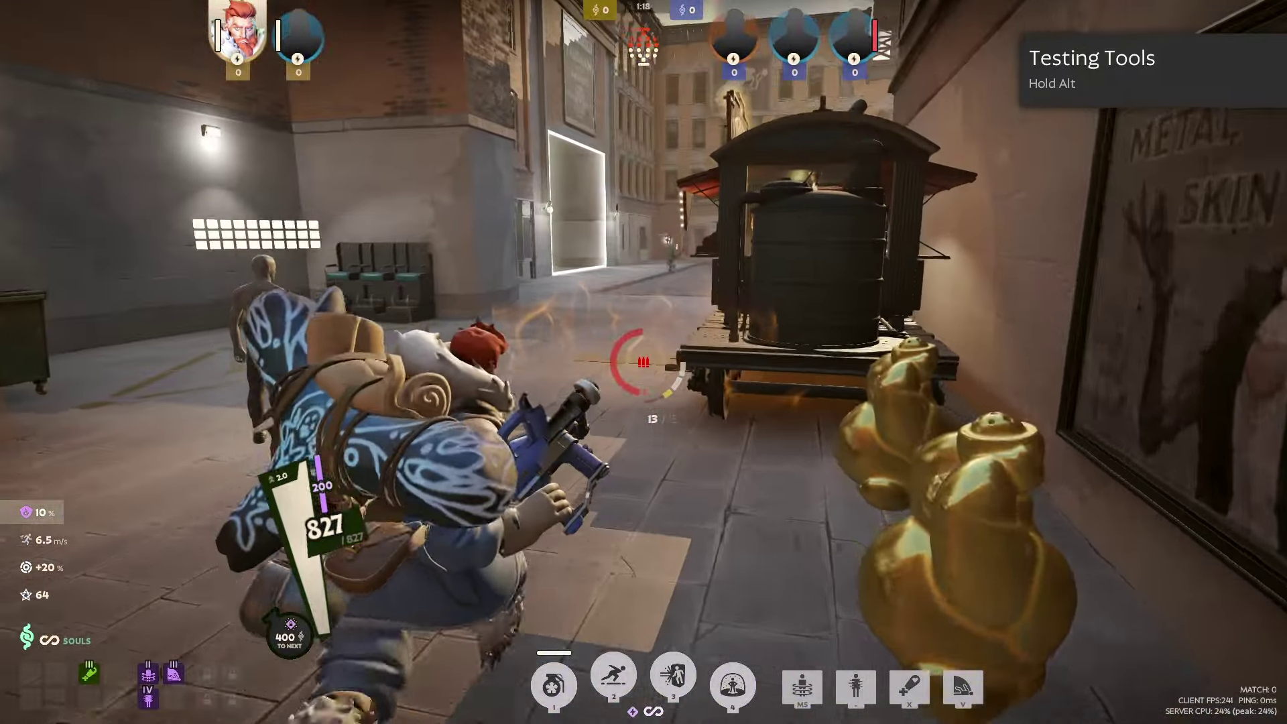
Step: Swap Rescue Beam into the "-" slot in place of Curse and cast it on a distant ally, pulling the target
key("w")
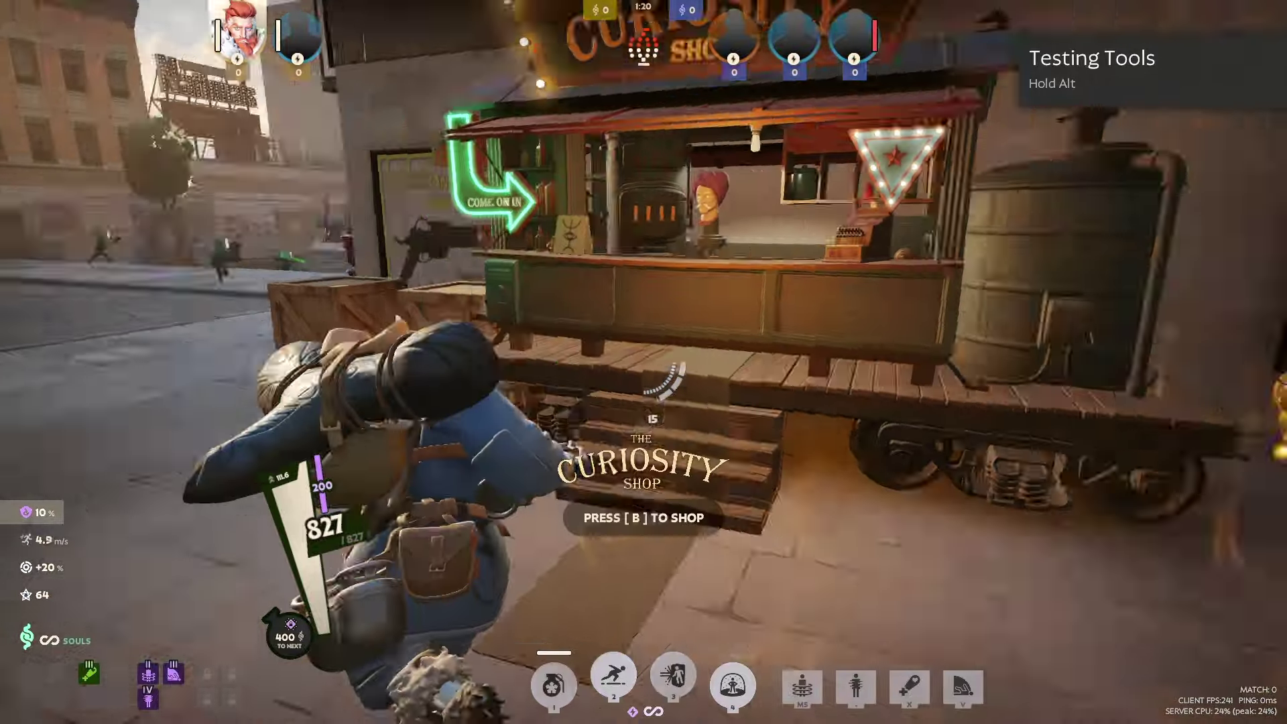
key("Tab")
left_click_drag(856, 686, 918, 683)
key("minus")
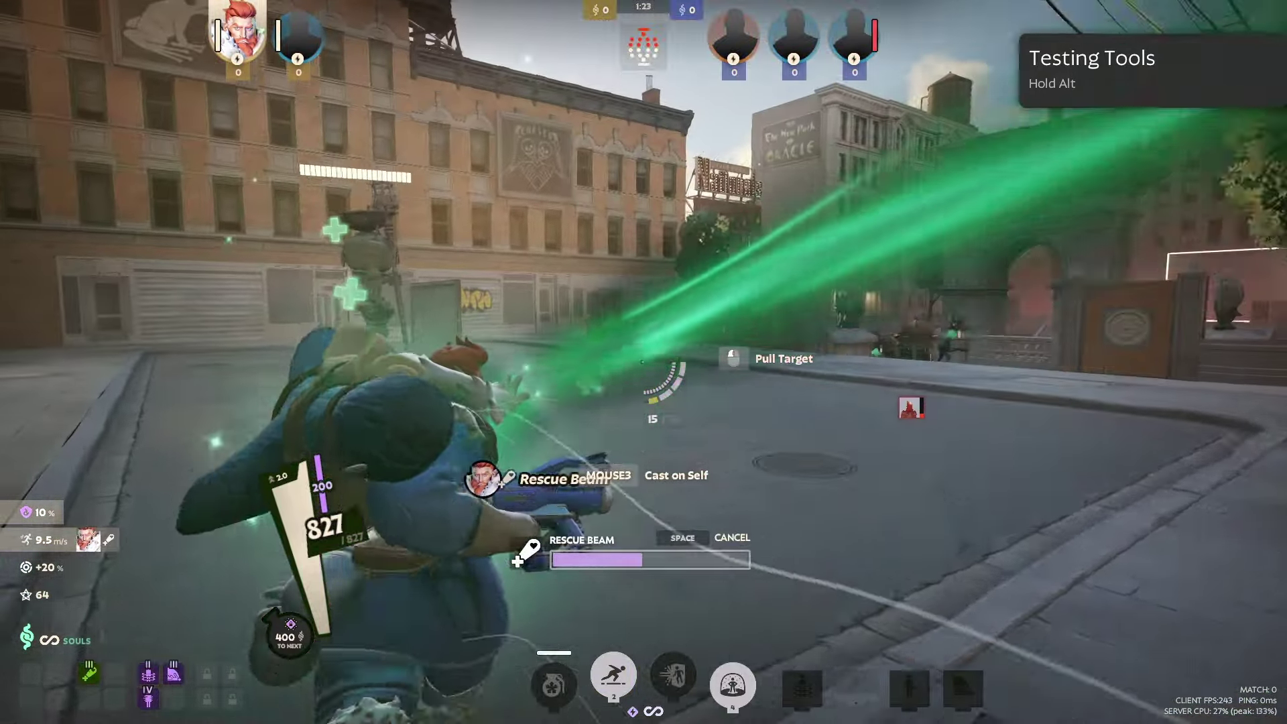
left_click(643, 362)
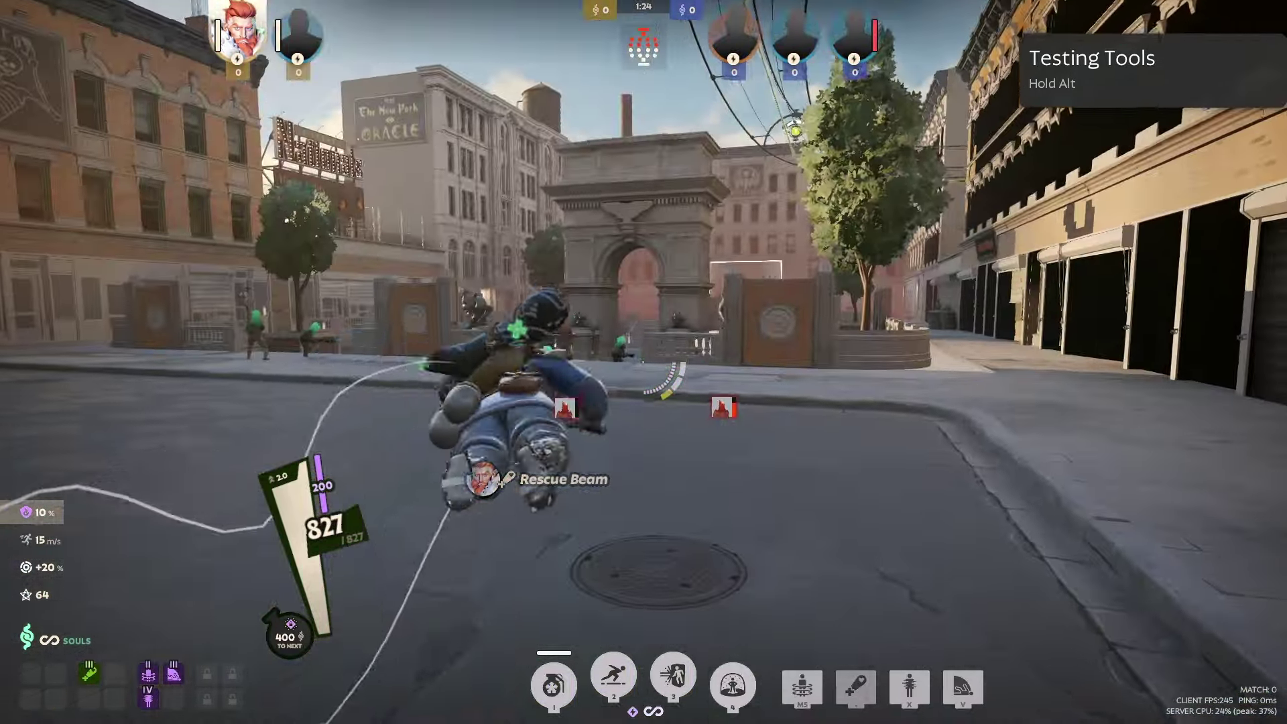
key("minus")
key("w")
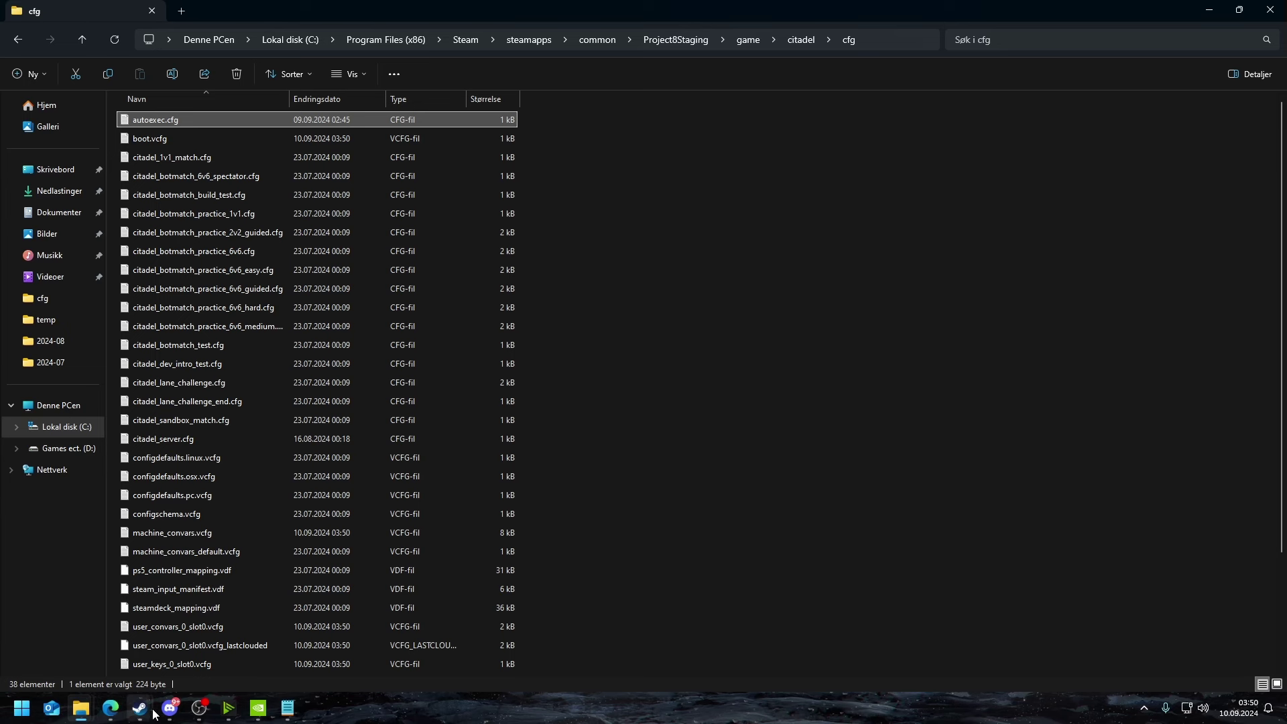
Step: Switch to Steam and open Deadlock's properties to examine the launch option "+exec autoexec.cfg"
mouse_move(149, 713)
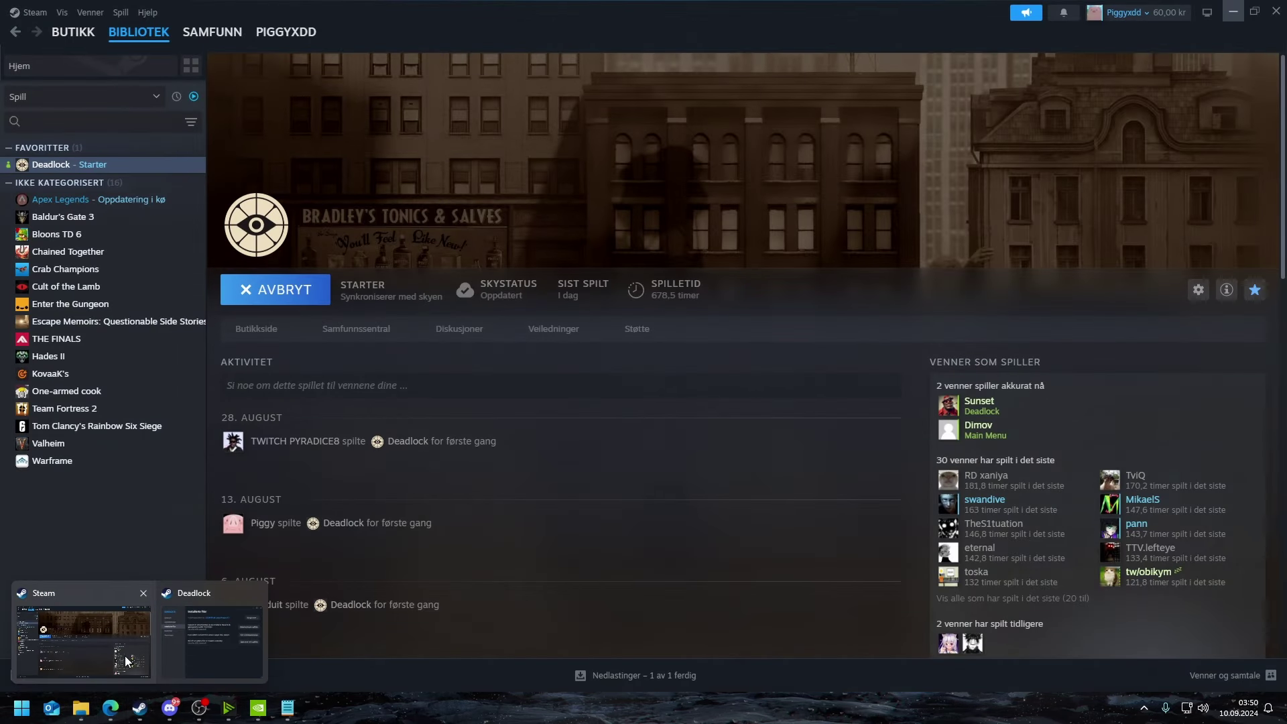
left_click(139, 590)
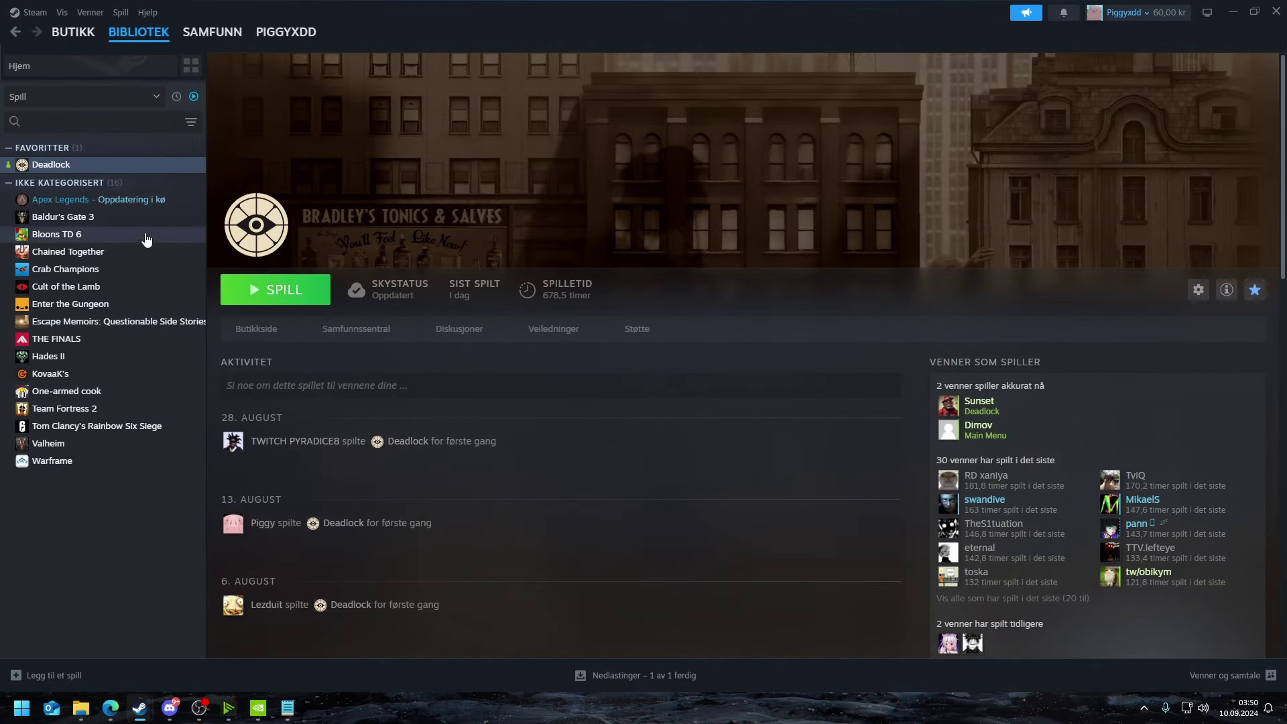
right_click(54, 174)
left_click(94, 275)
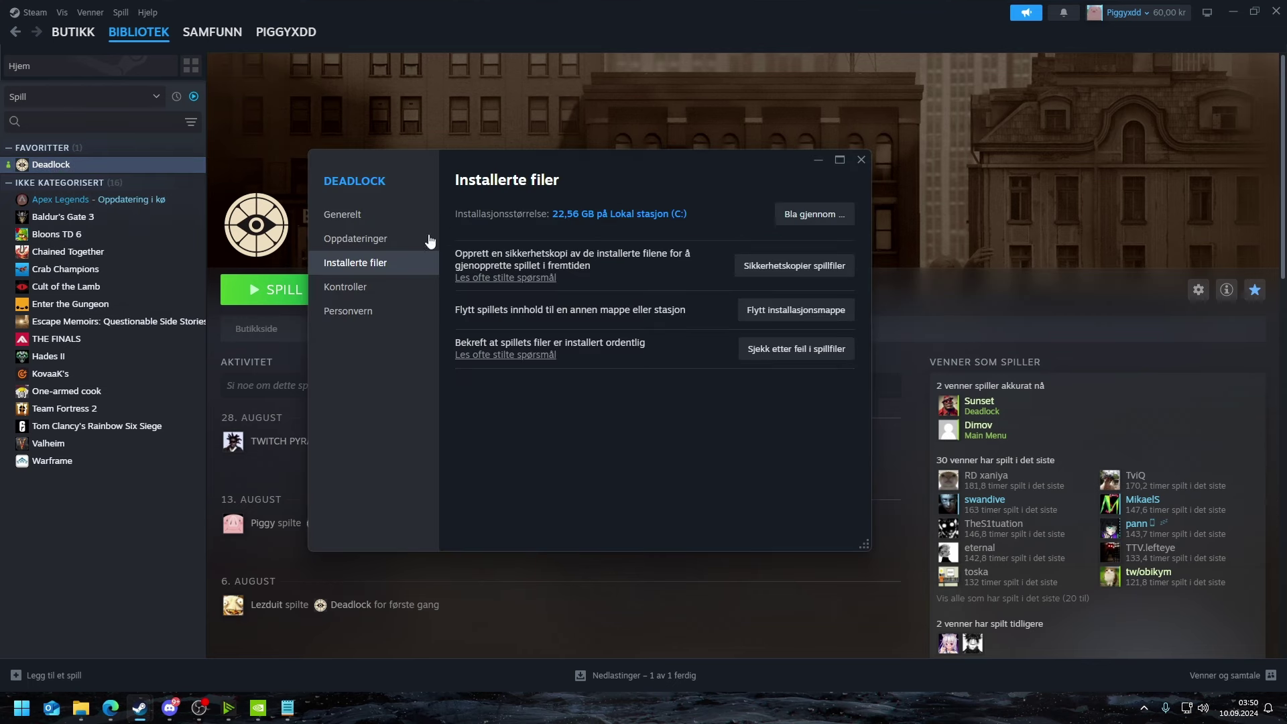
left_click(355, 214)
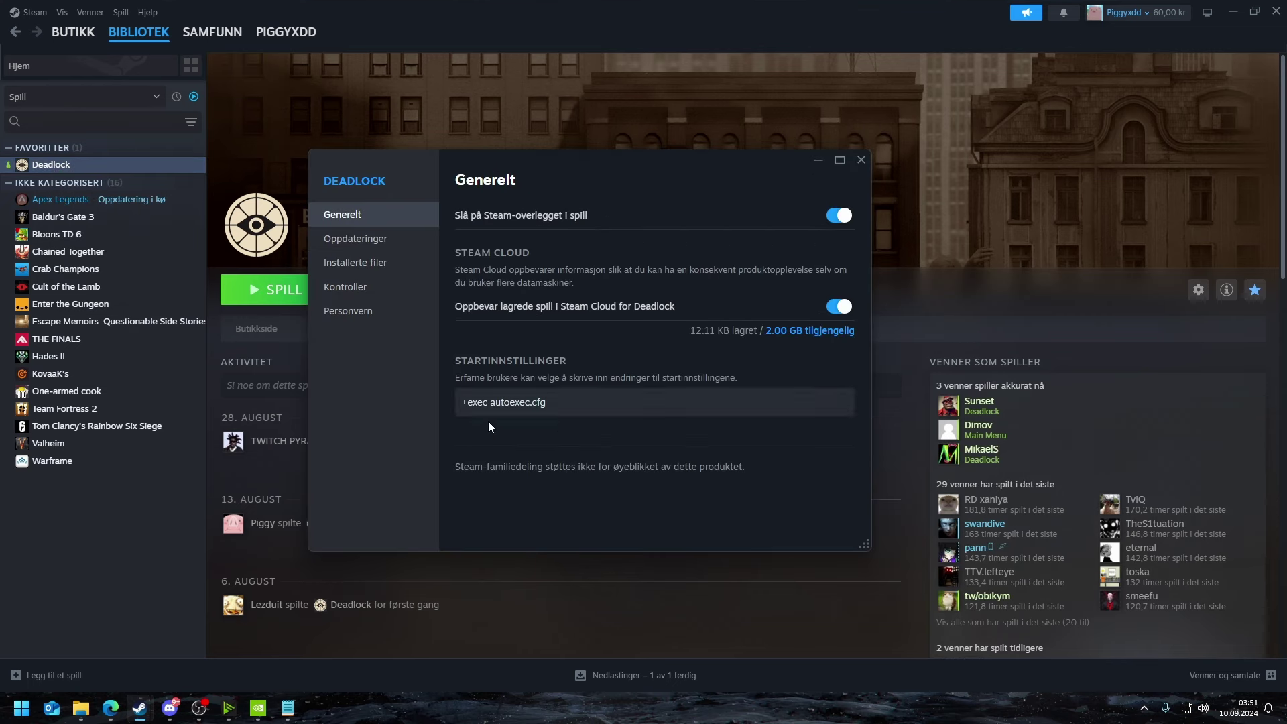
left_click_drag(550, 407, 491, 405)
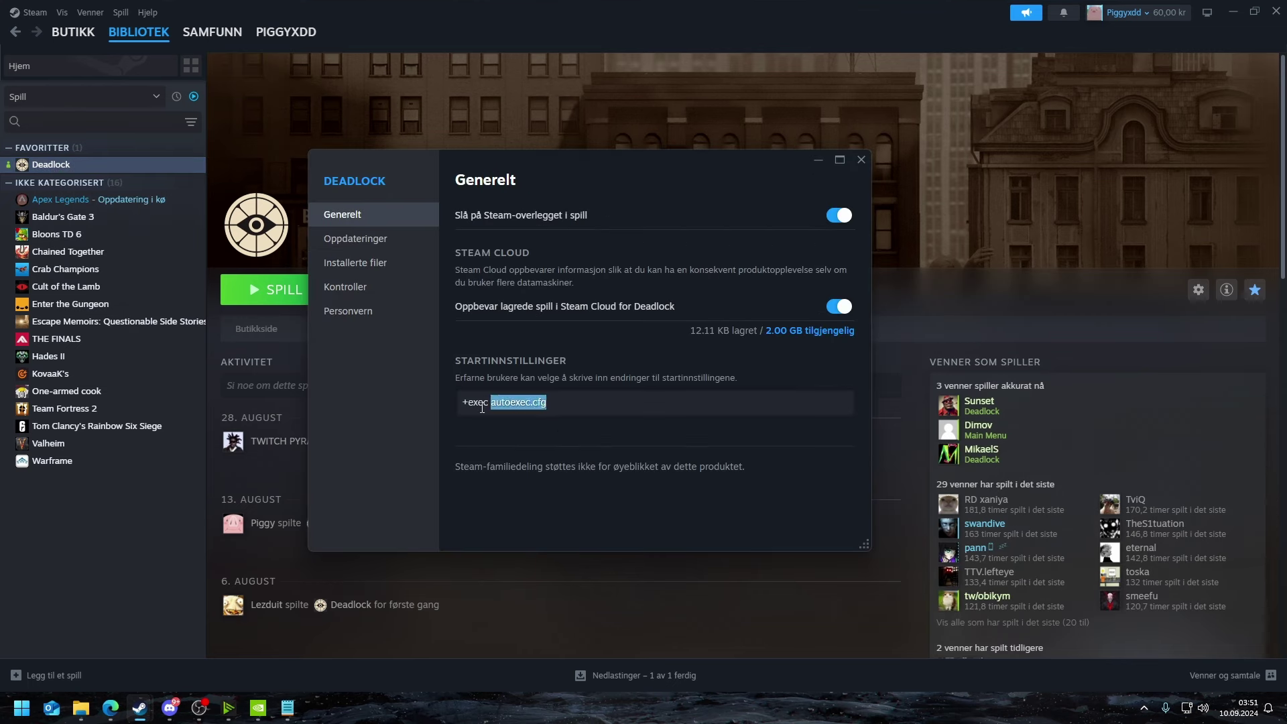
Step: Switch back to the cfg folder and review the bind, rate and latency commands in autoexec.cfg
mouse_move(81, 710)
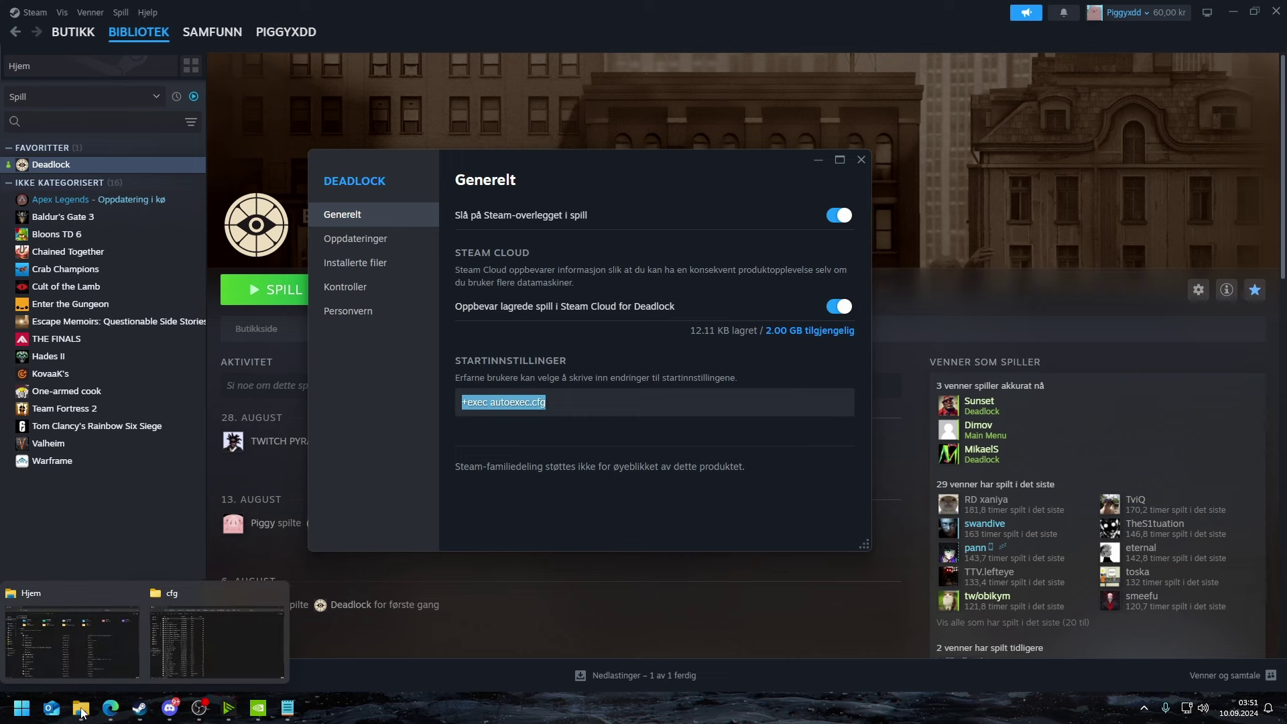
left_click(181, 649)
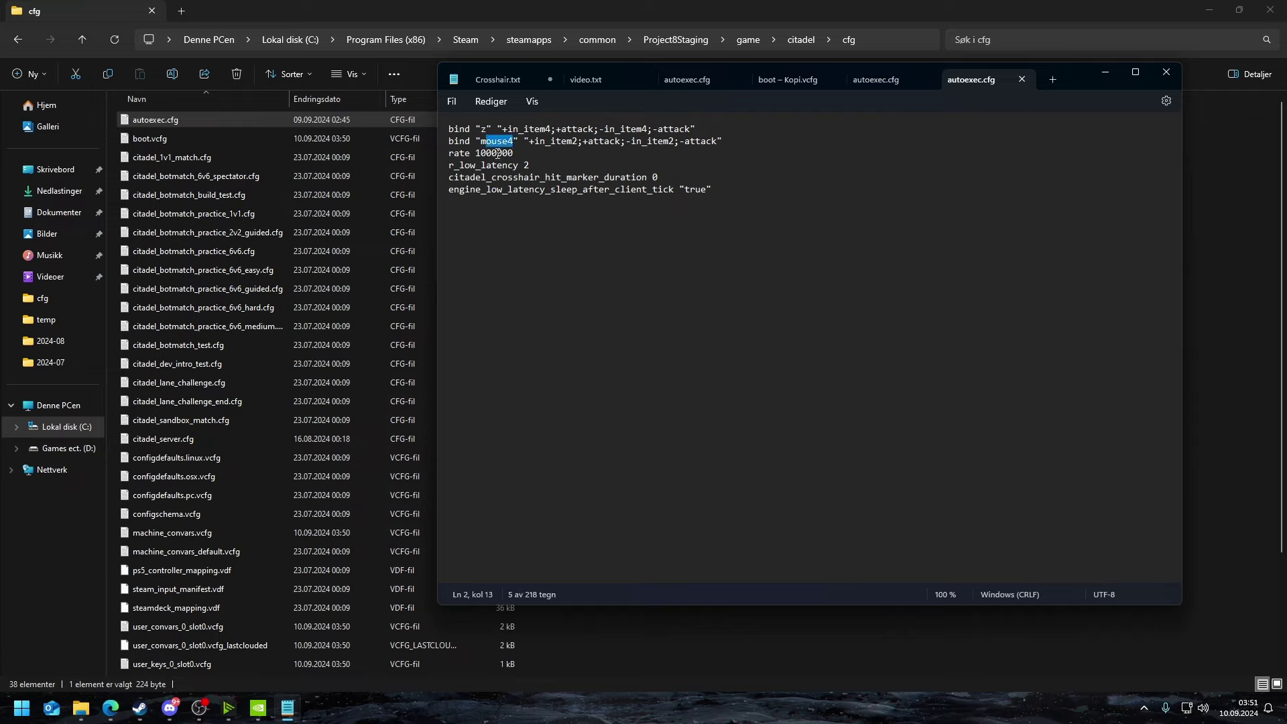
left_click_drag(764, 221, 435, 141)
left_click(653, 266)
left_click_drag(454, 127, 441, 123)
left_click(736, 200)
left_click(613, 83)
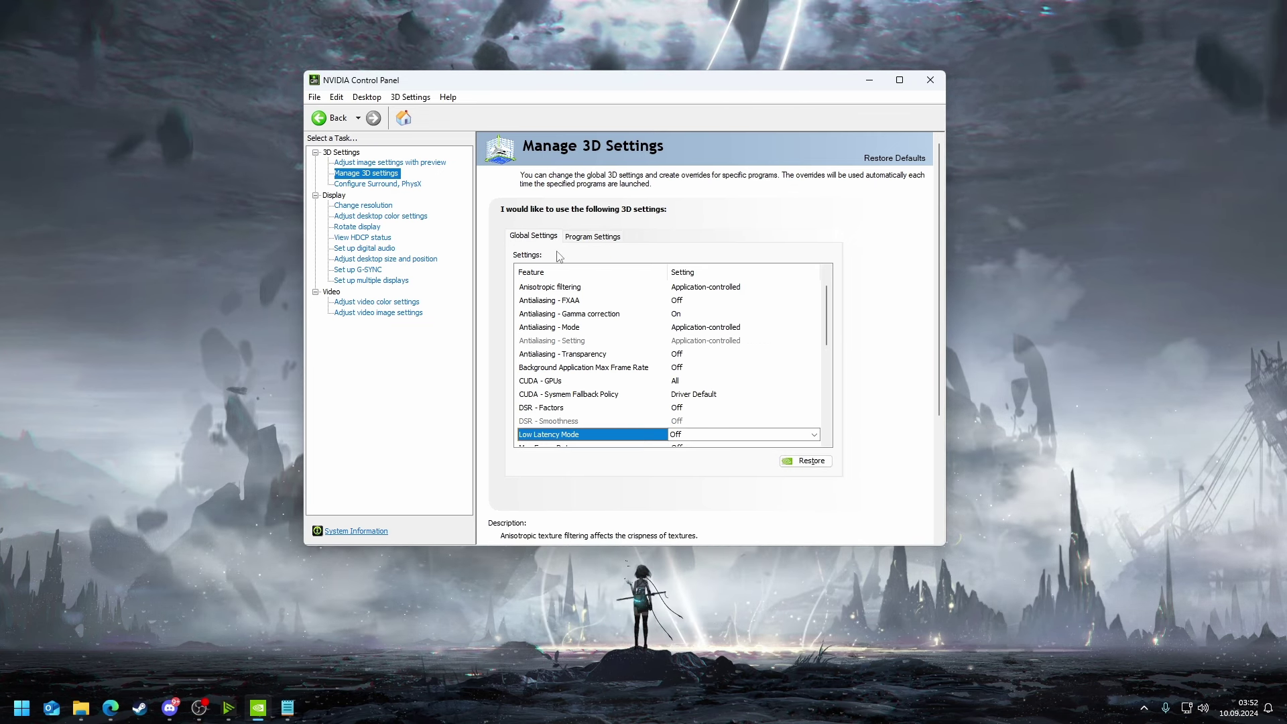
Step: Add project8.exe to the program-specific 3D settings and set its Low Latency Mode to Ultra
left_click(594, 237)
left_click(684, 268)
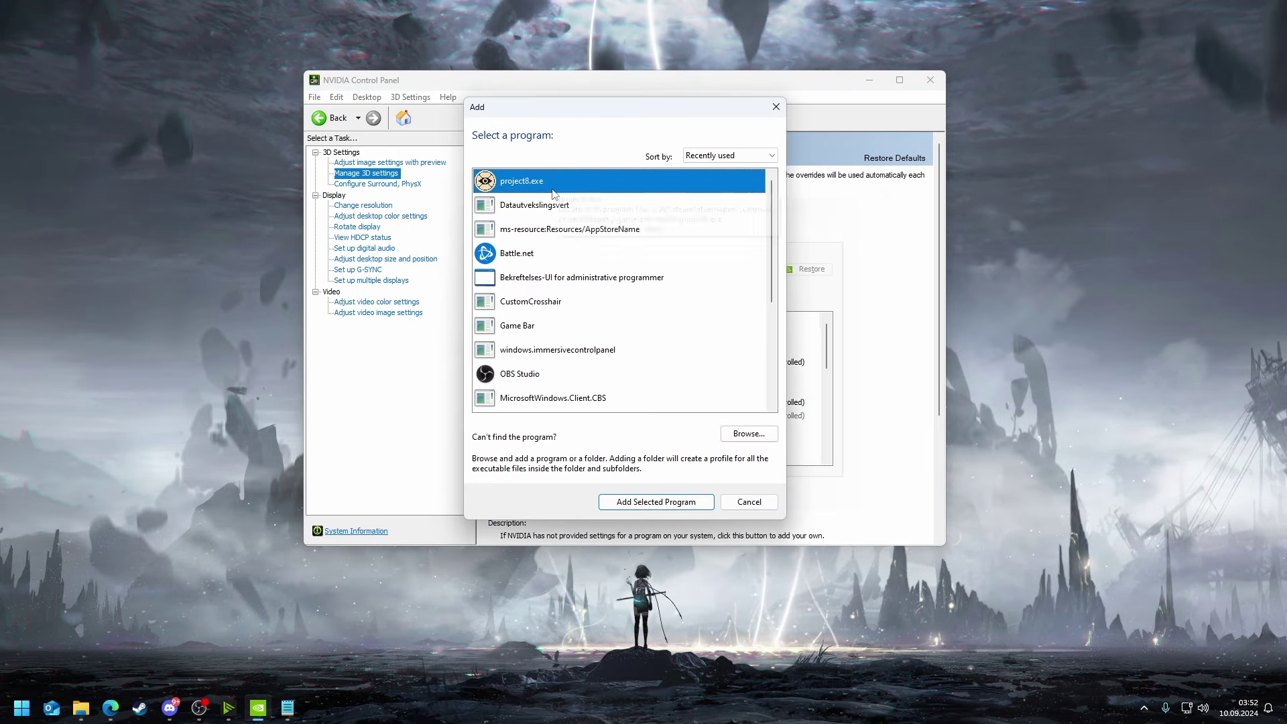
double_click(525, 186)
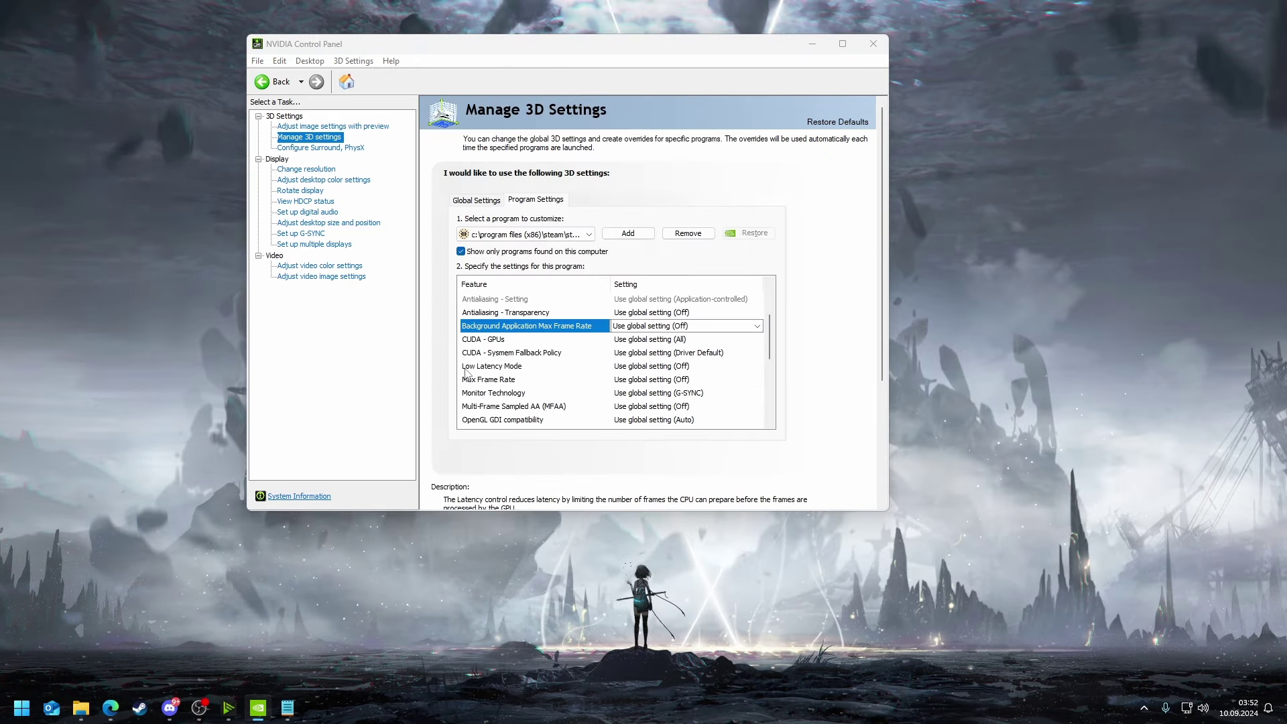
left_click(624, 371)
left_click(662, 399)
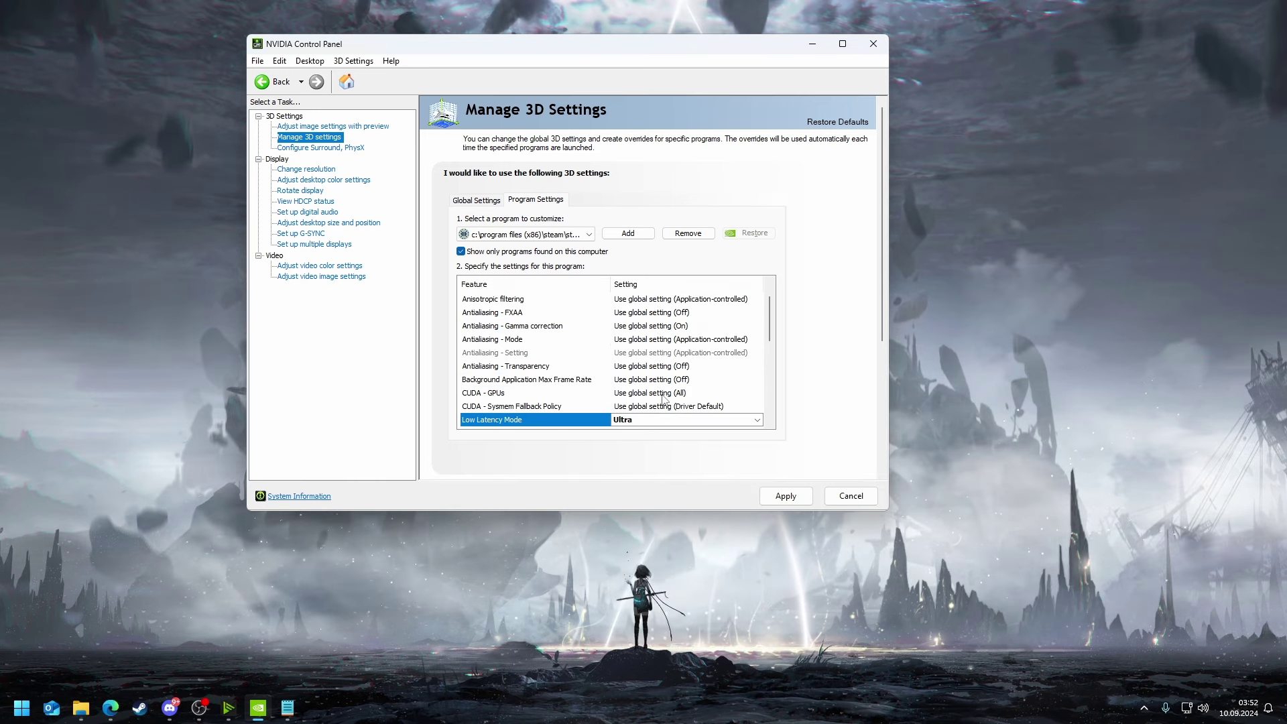
Step: Set the game's Monitor Technology to Fixed Refresh and its preferred refresh rate to Highest available
left_click_drag(770, 339, 770, 356)
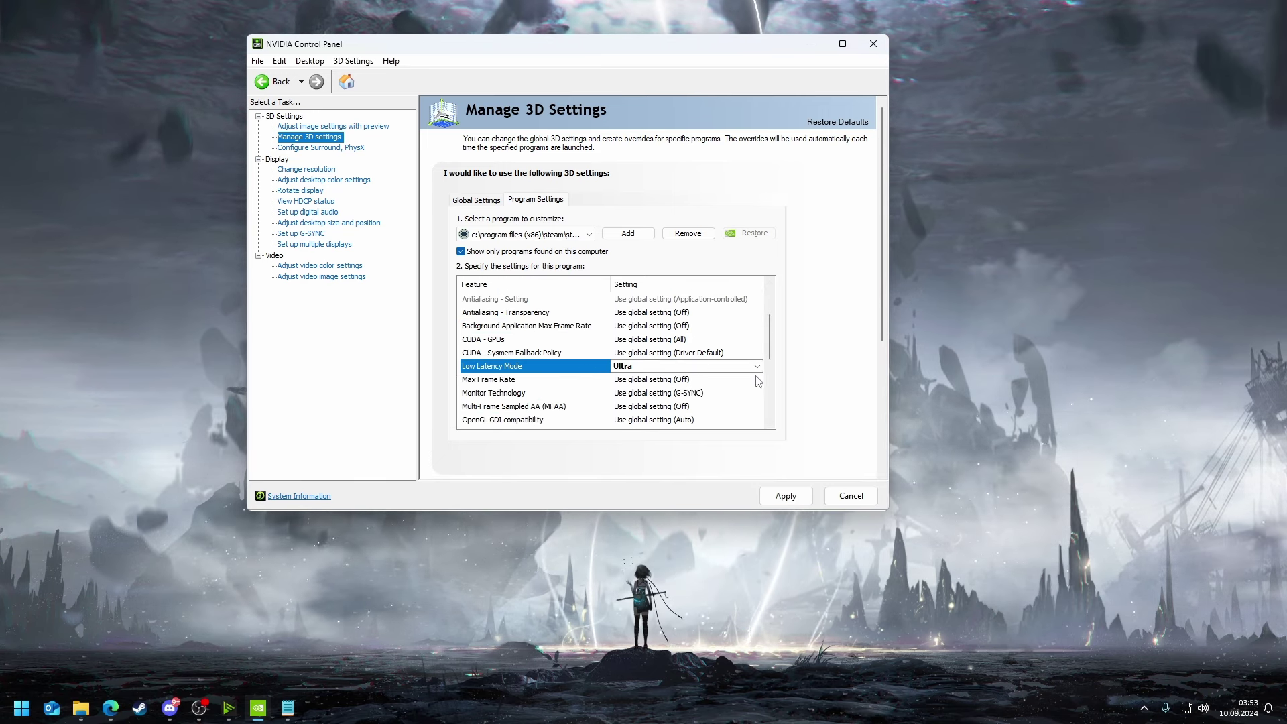
scroll(636, 392, "down", 1)
left_click(652, 354)
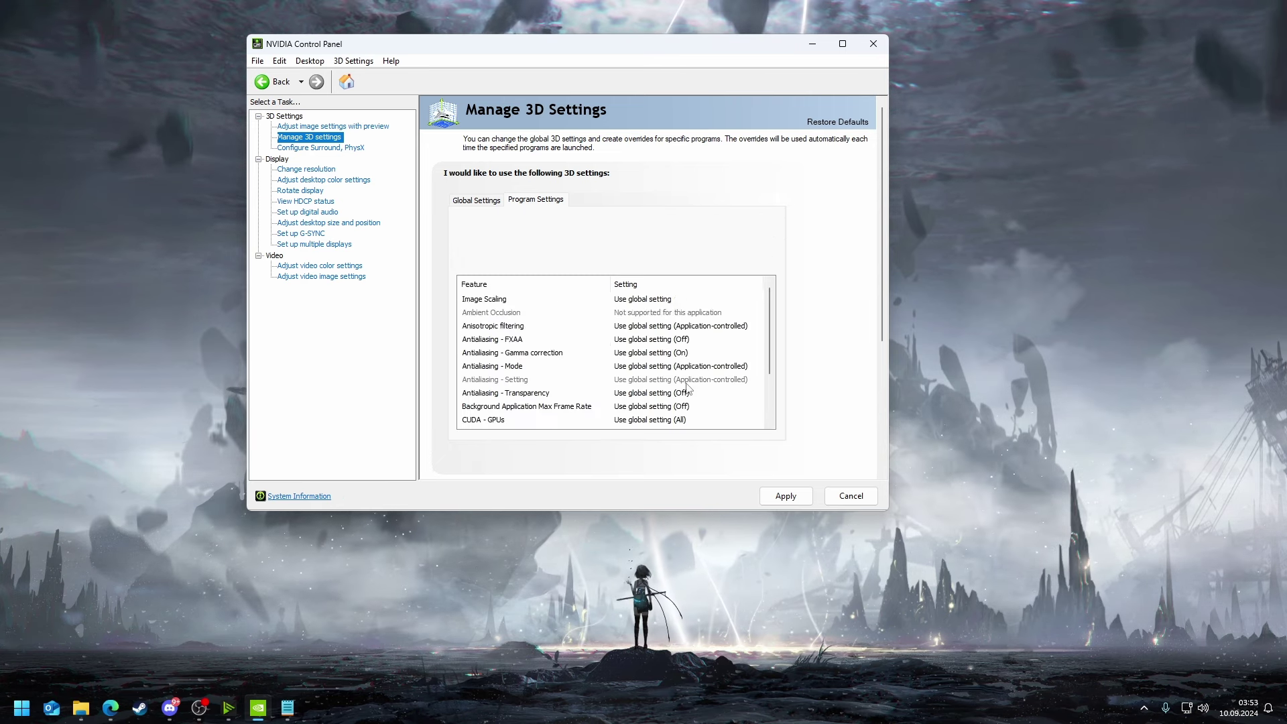
left_click_drag(771, 337, 771, 364)
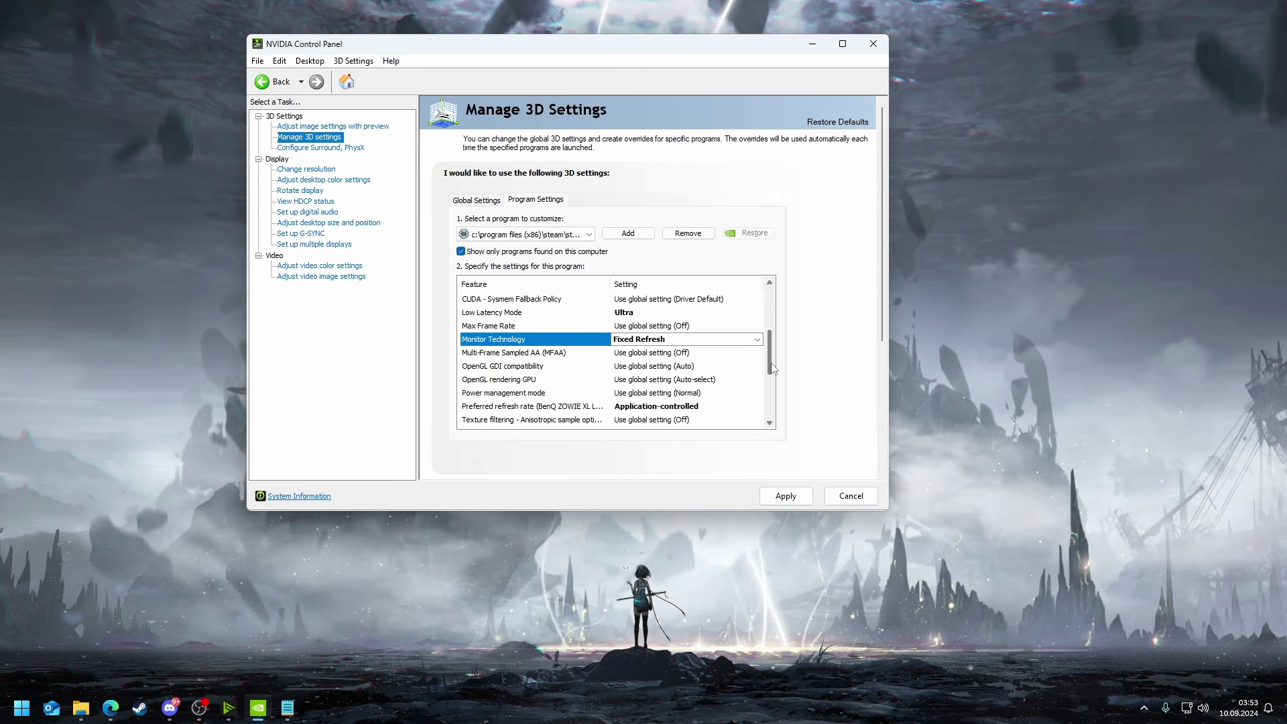
left_click(636, 410)
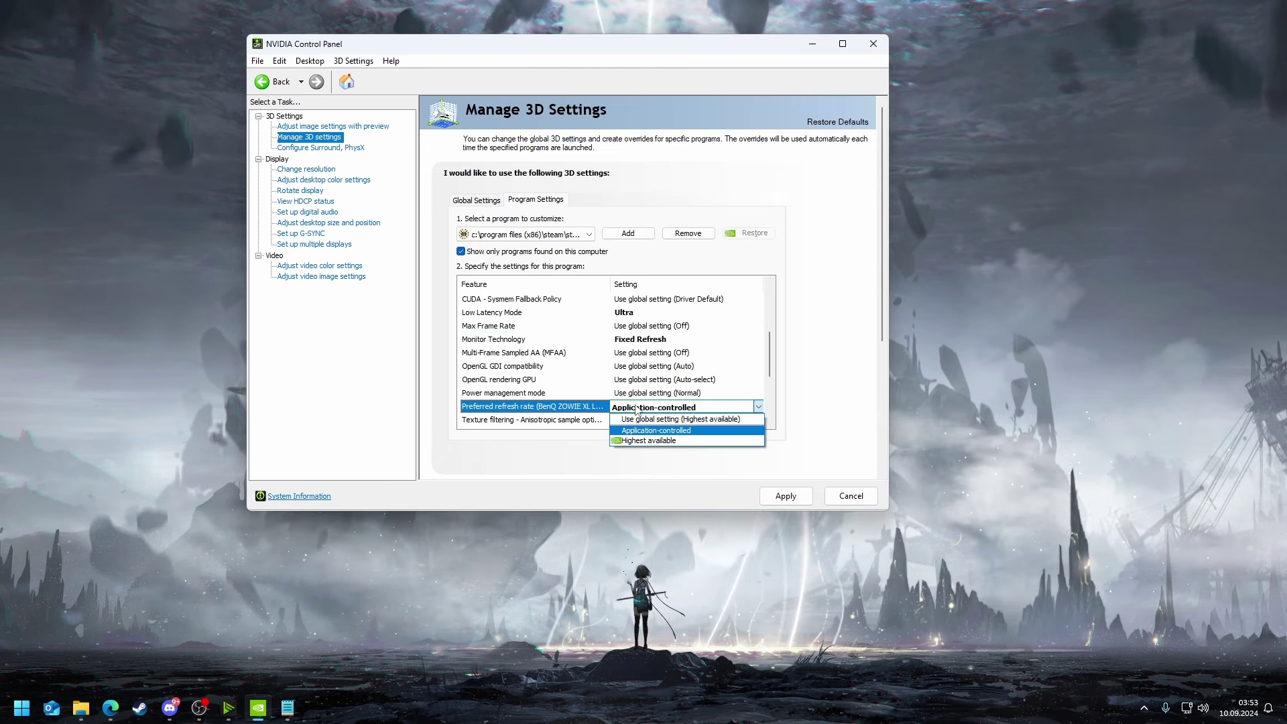
left_click(664, 440)
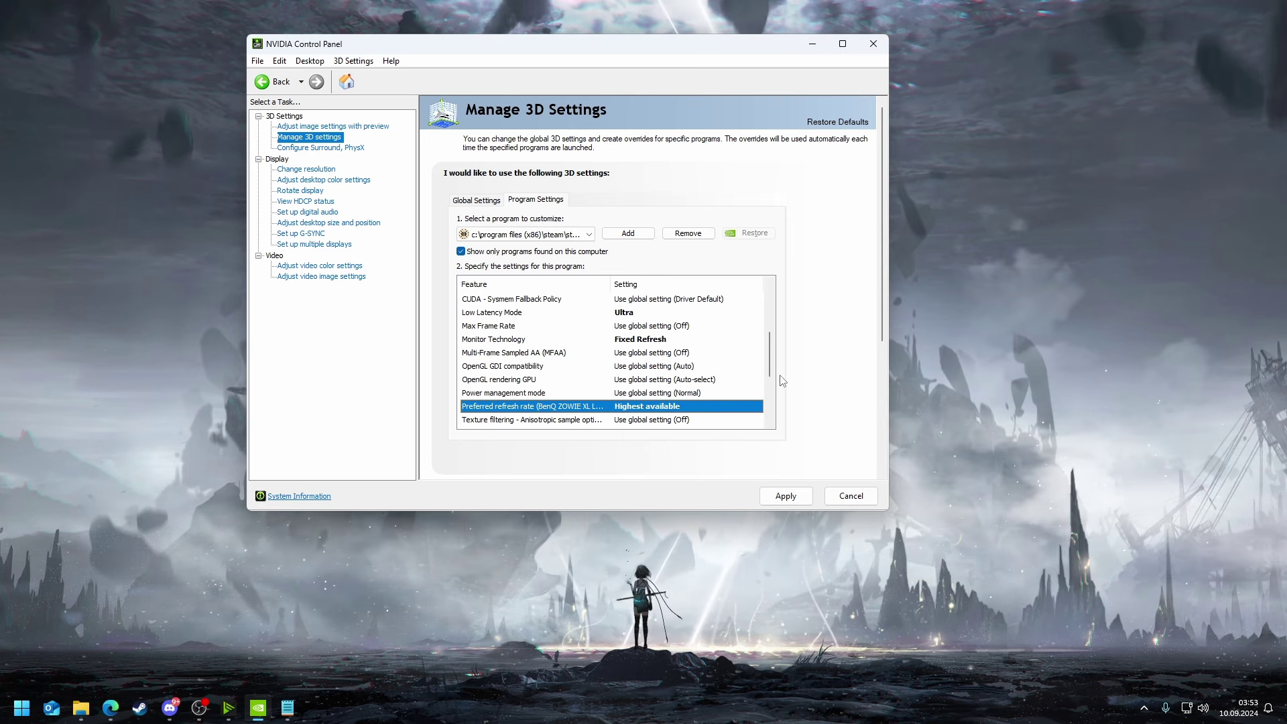
Step: Set the game's power management mode to Prefer maximum performance
scroll(766, 376, "down", 1)
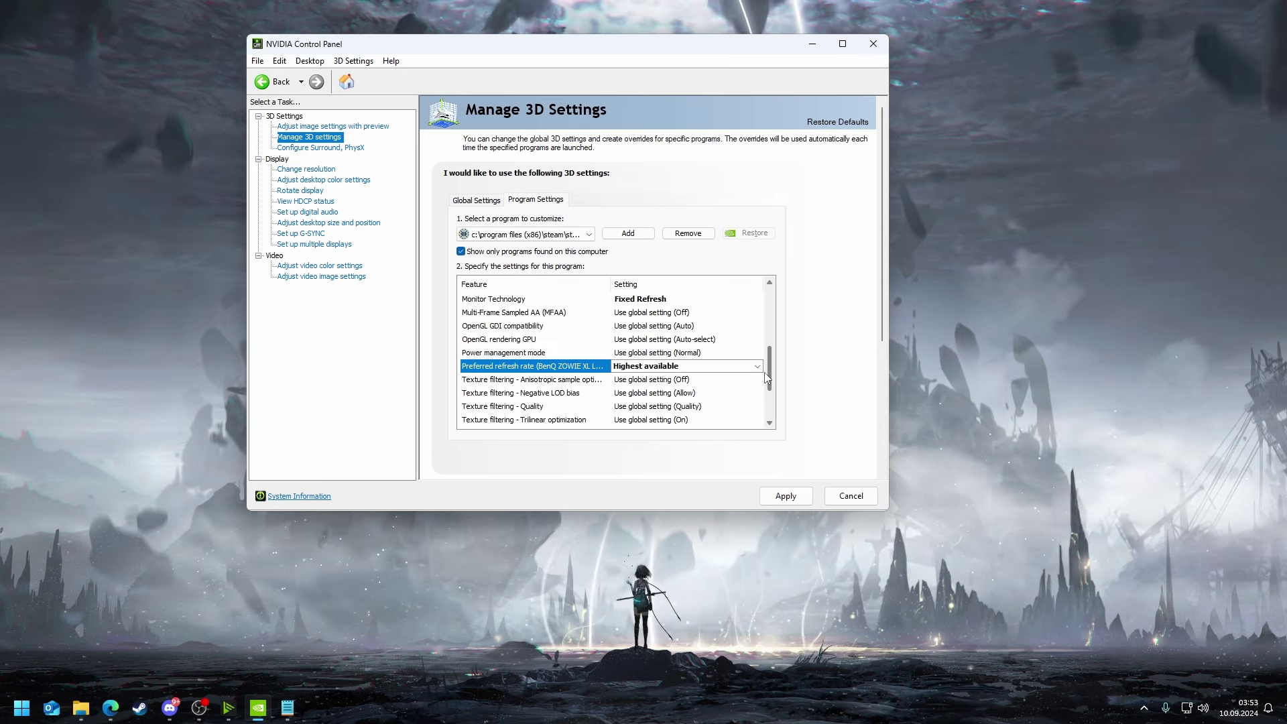
left_click(571, 353)
left_click(652, 354)
left_click(668, 387)
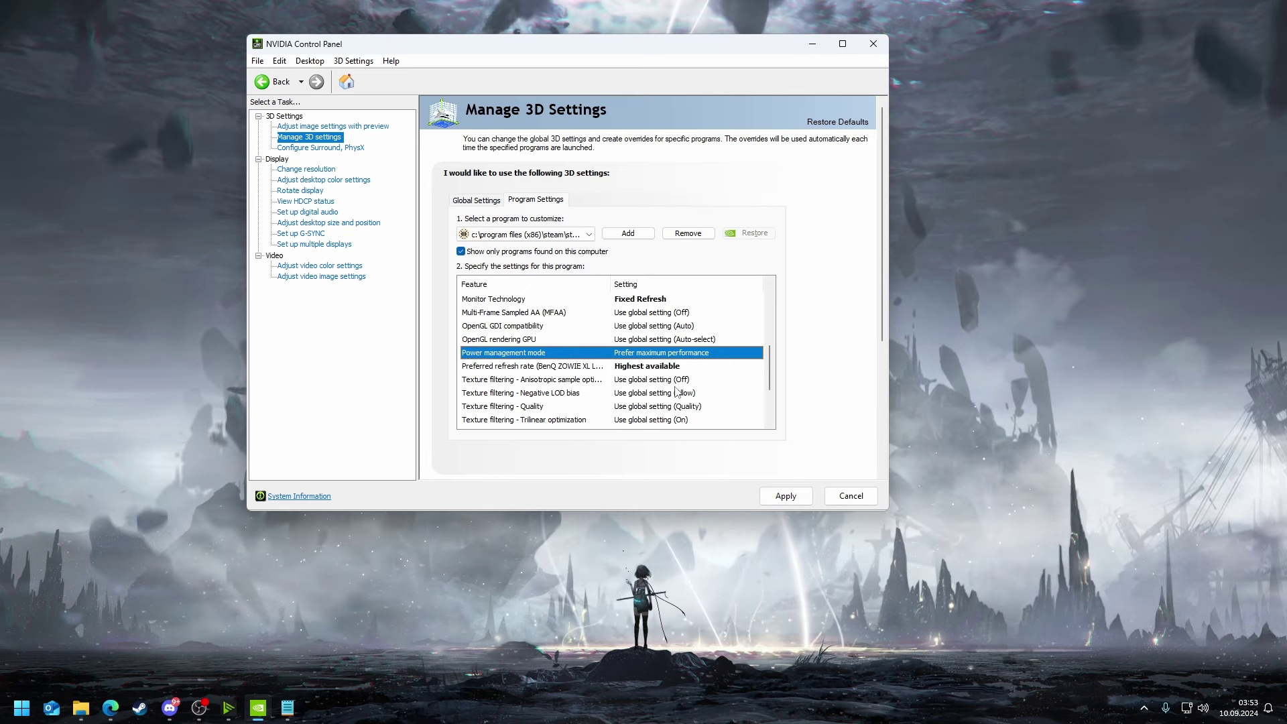
Step: Set the game's texture filtering quality to High performance and look over the remaining 3D settings
scroll(660, 383, "down", 3)
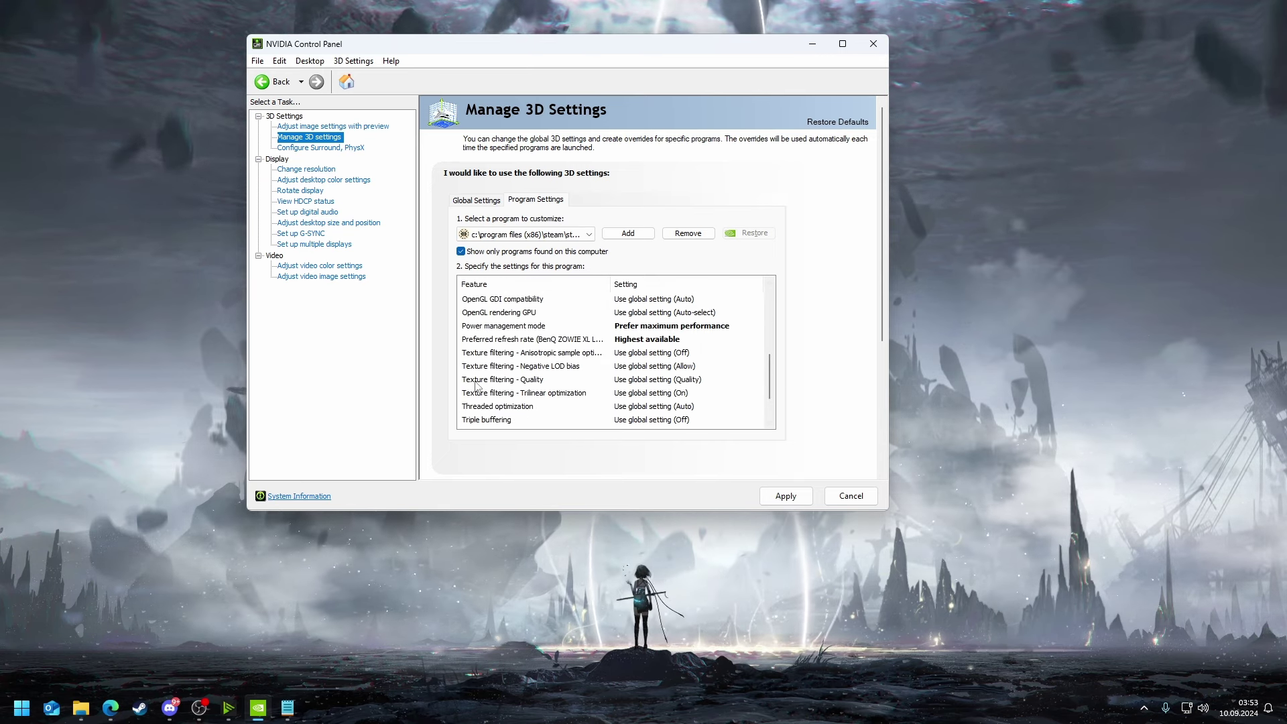
left_click(675, 380)
left_click(649, 435)
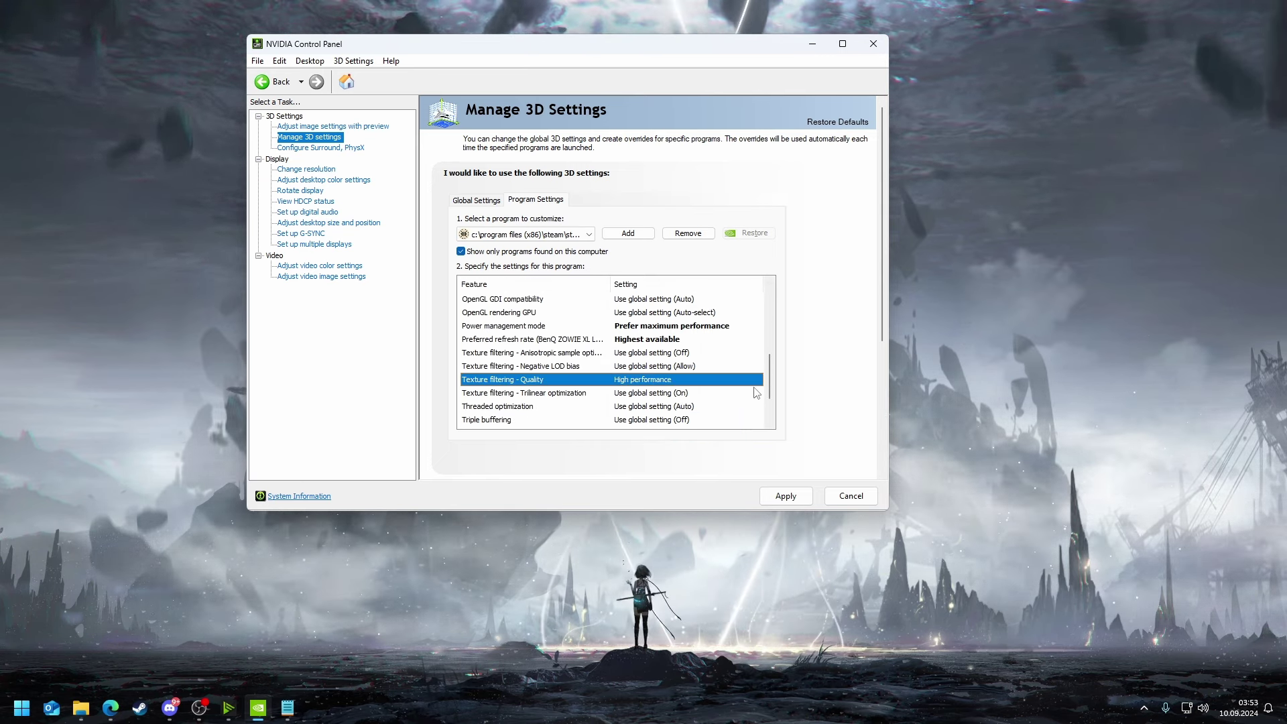
scroll(764, 368, "down", 5)
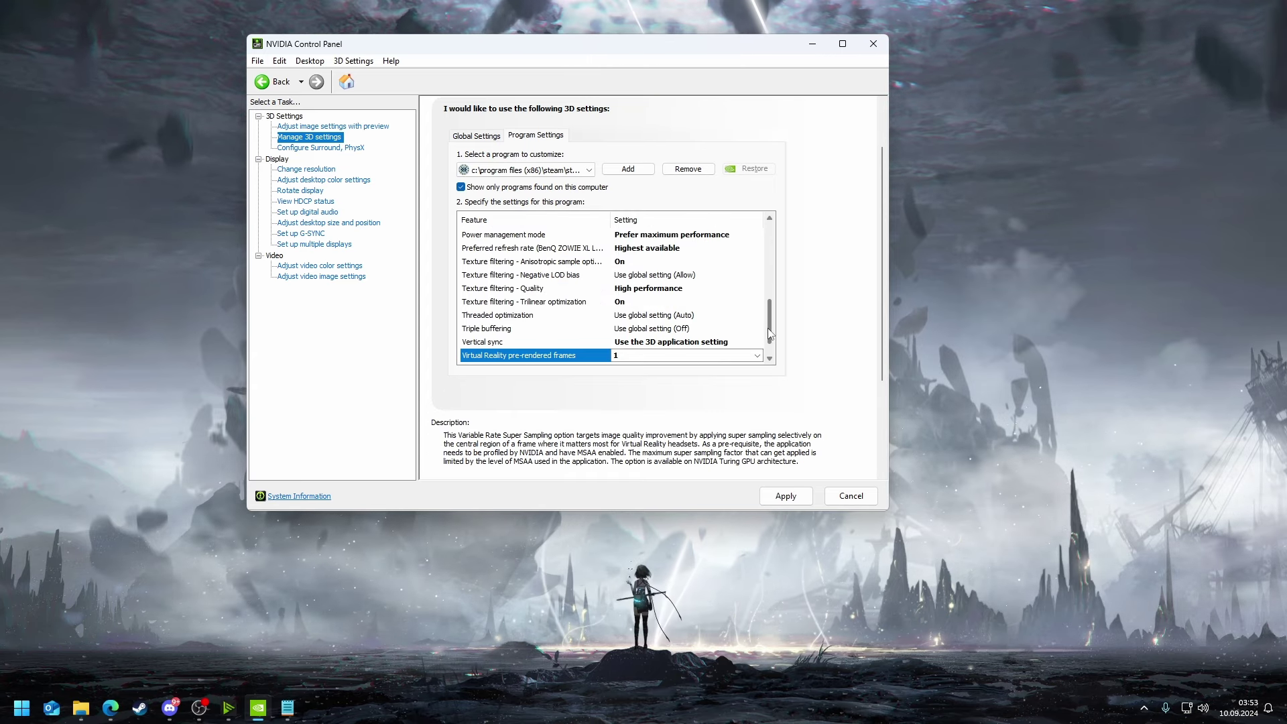
left_click_drag(769, 333, 769, 289)
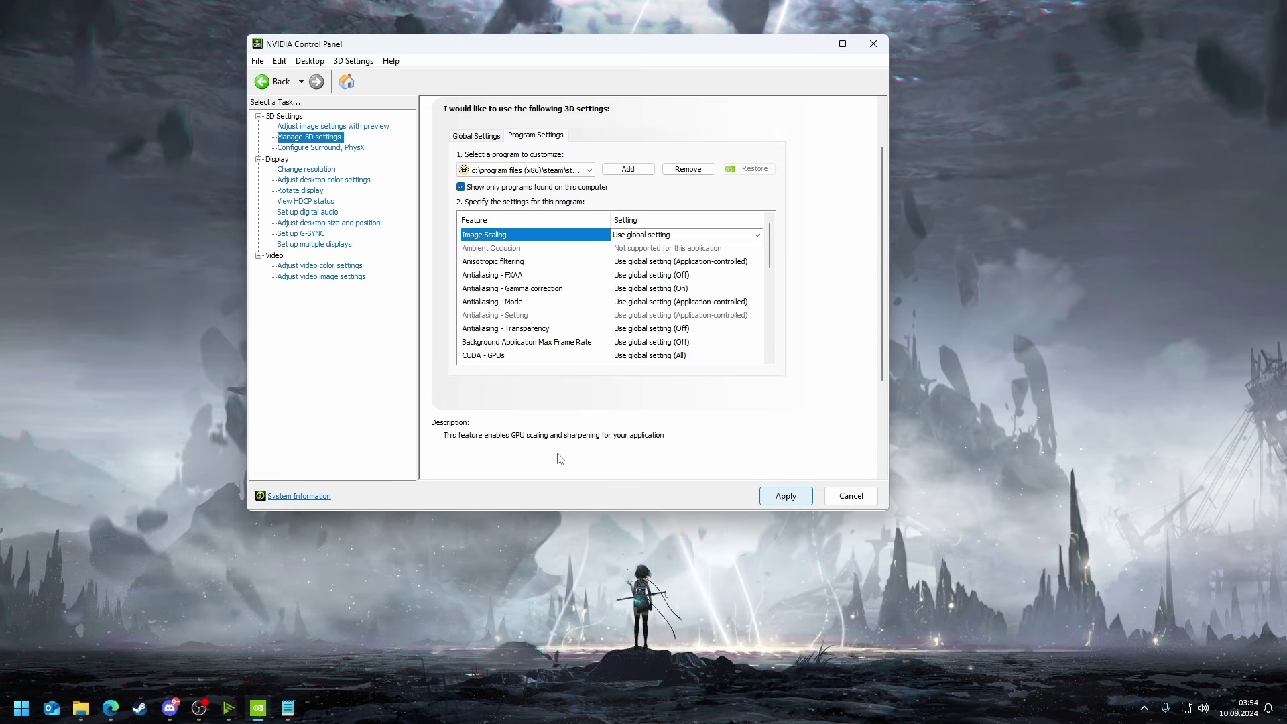
Step: Examine the NVIDIA video color and image settings, desktop scaling, G-SYNC, multiple displays and resolution pages
left_click(320, 265)
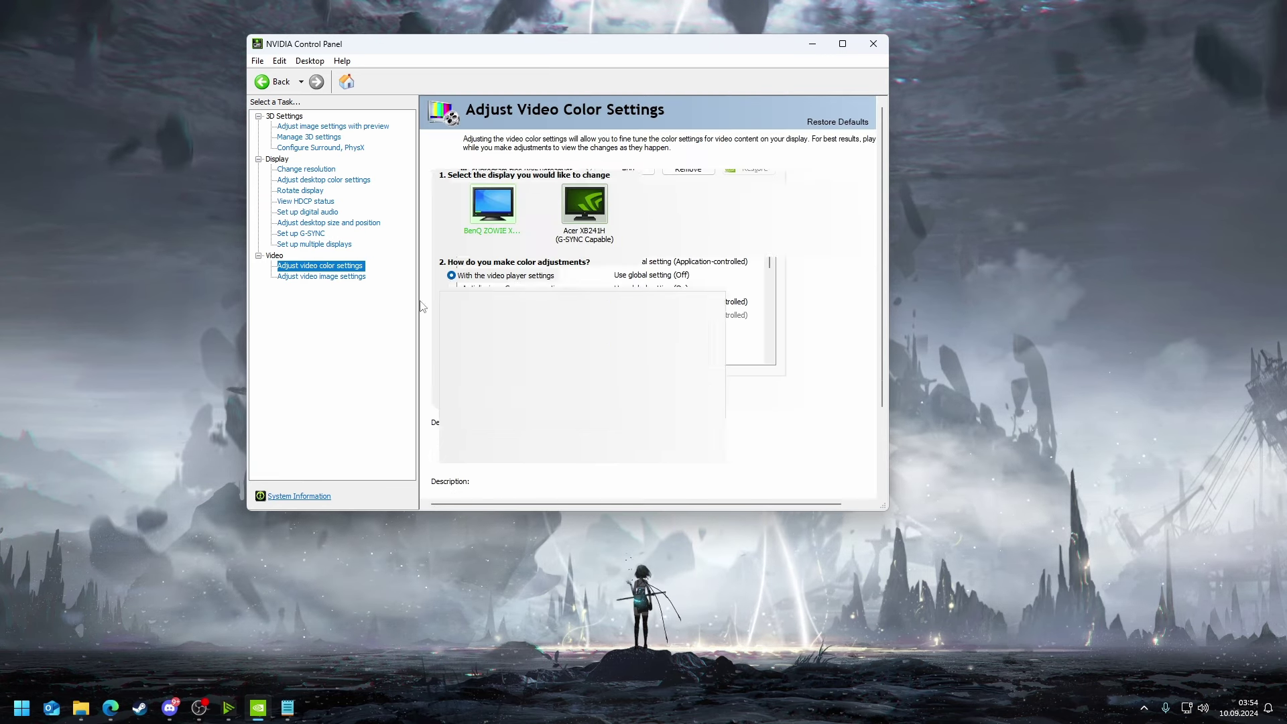
left_click(327, 277)
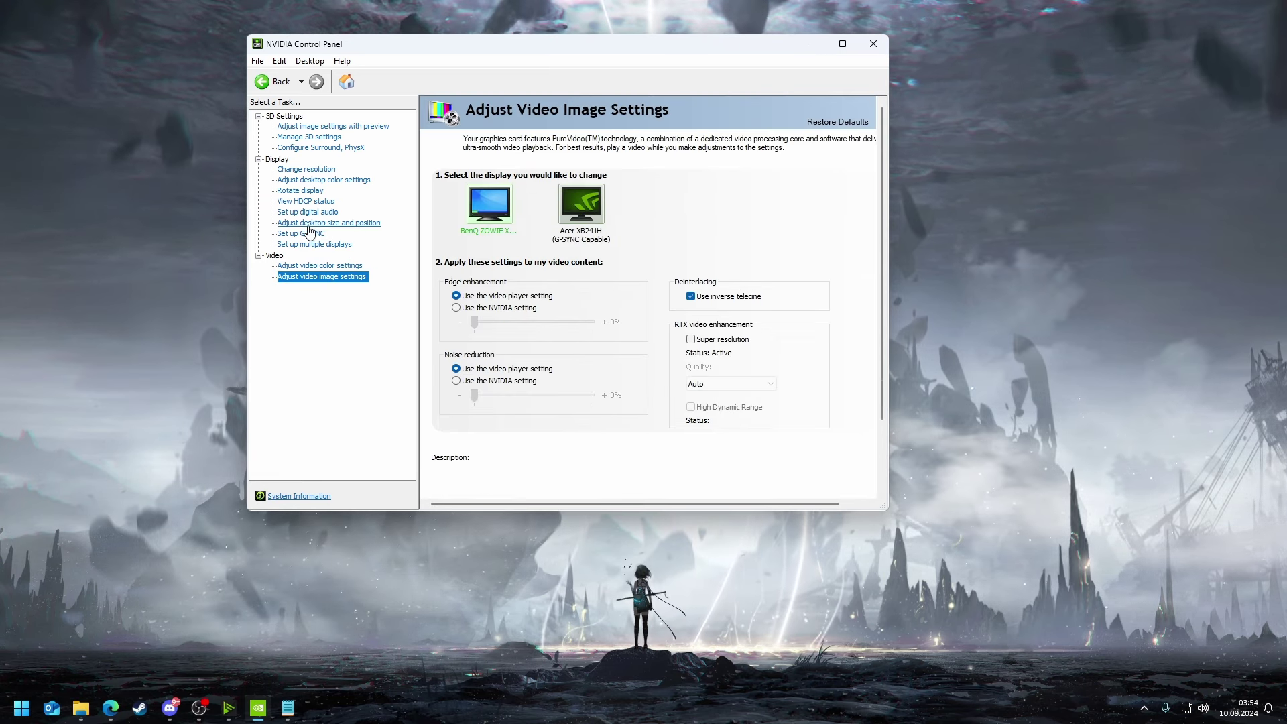
left_click(305, 223)
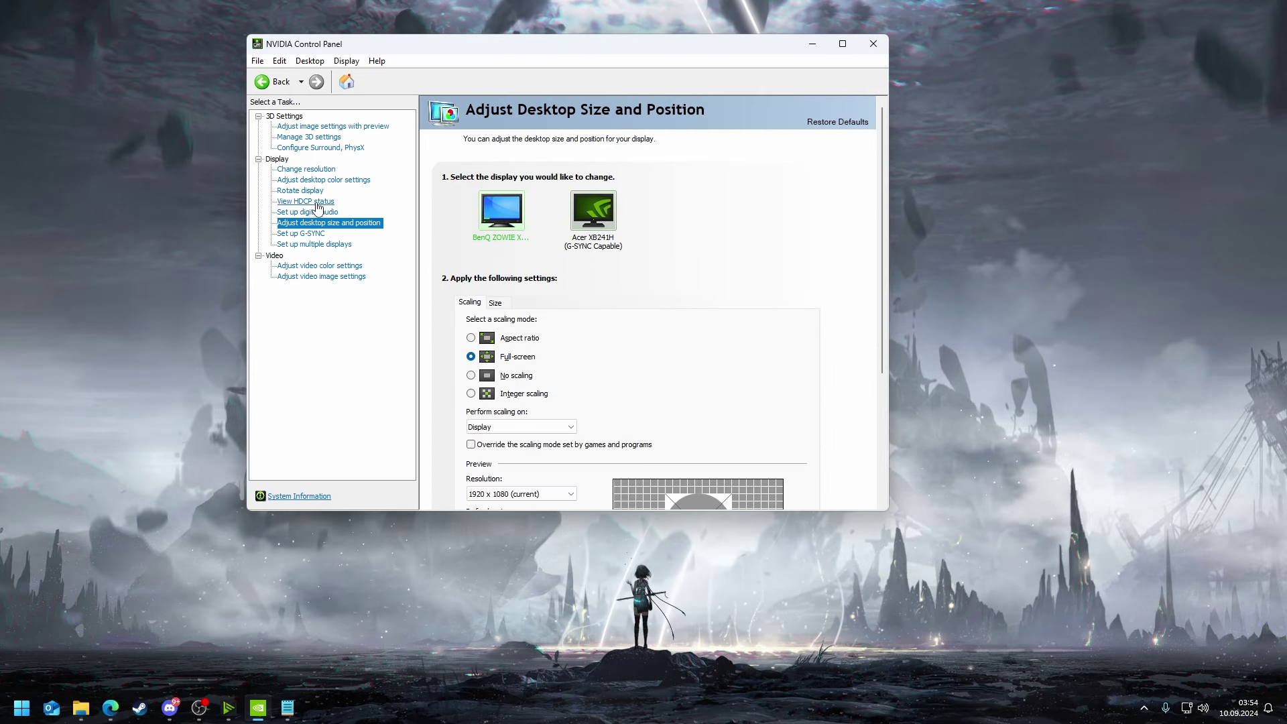
left_click(319, 203)
left_click(300, 233)
left_click(313, 244)
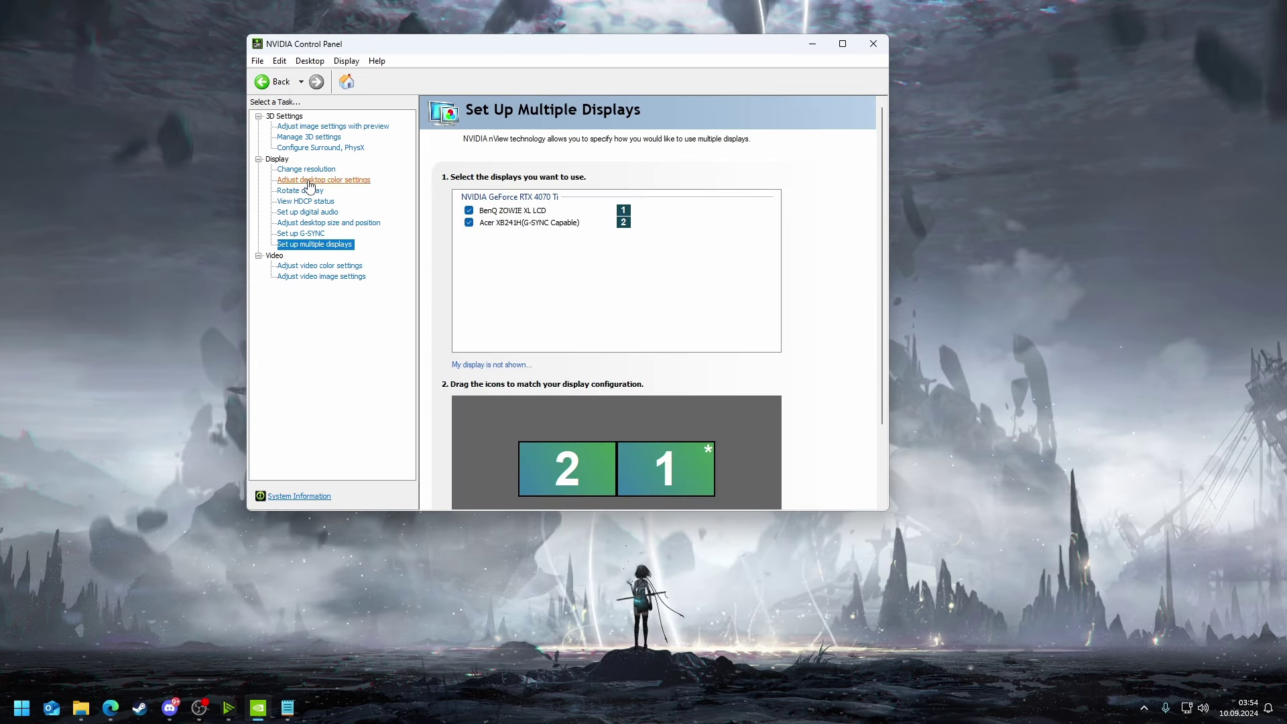
left_click(323, 180)
scroll(656, 433, "down", 2)
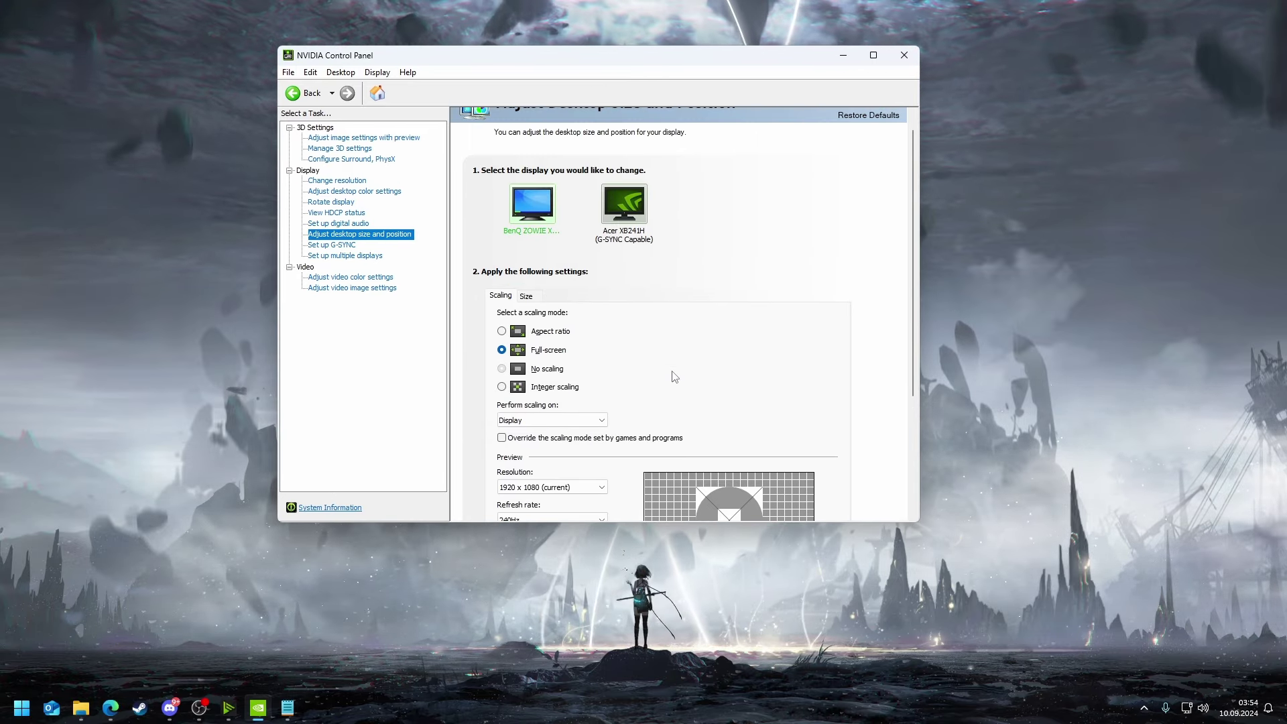
left_click(333, 181)
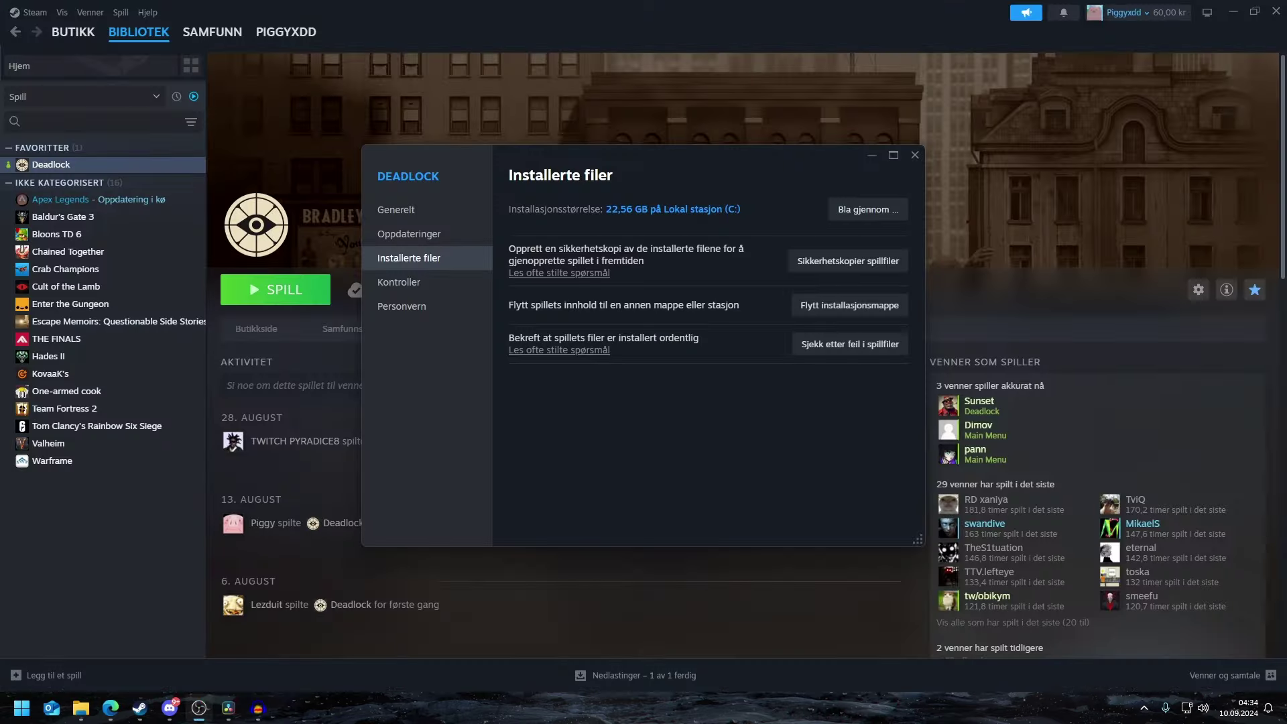
Step: Browse Deadlock's installed files through its Steam properties and open the game\bin\win64 folder
left_click(910, 162)
right_click(50, 168)
left_click(91, 271)
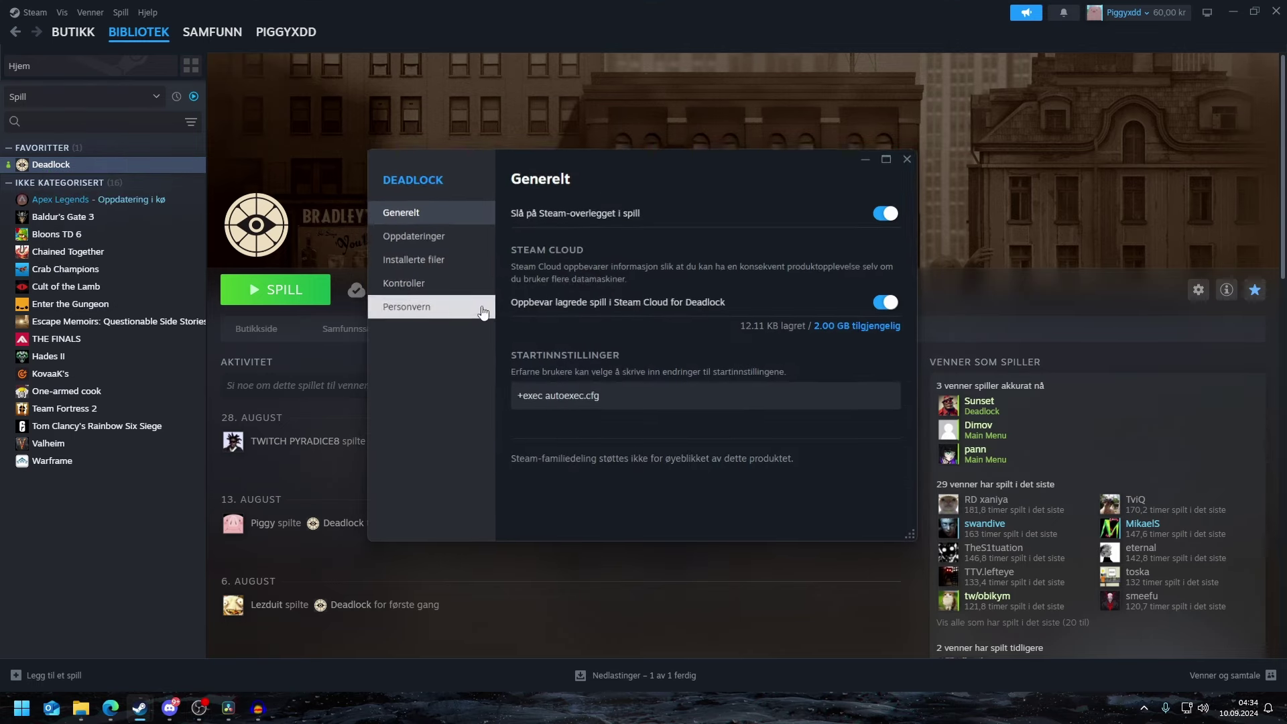
left_click(410, 259)
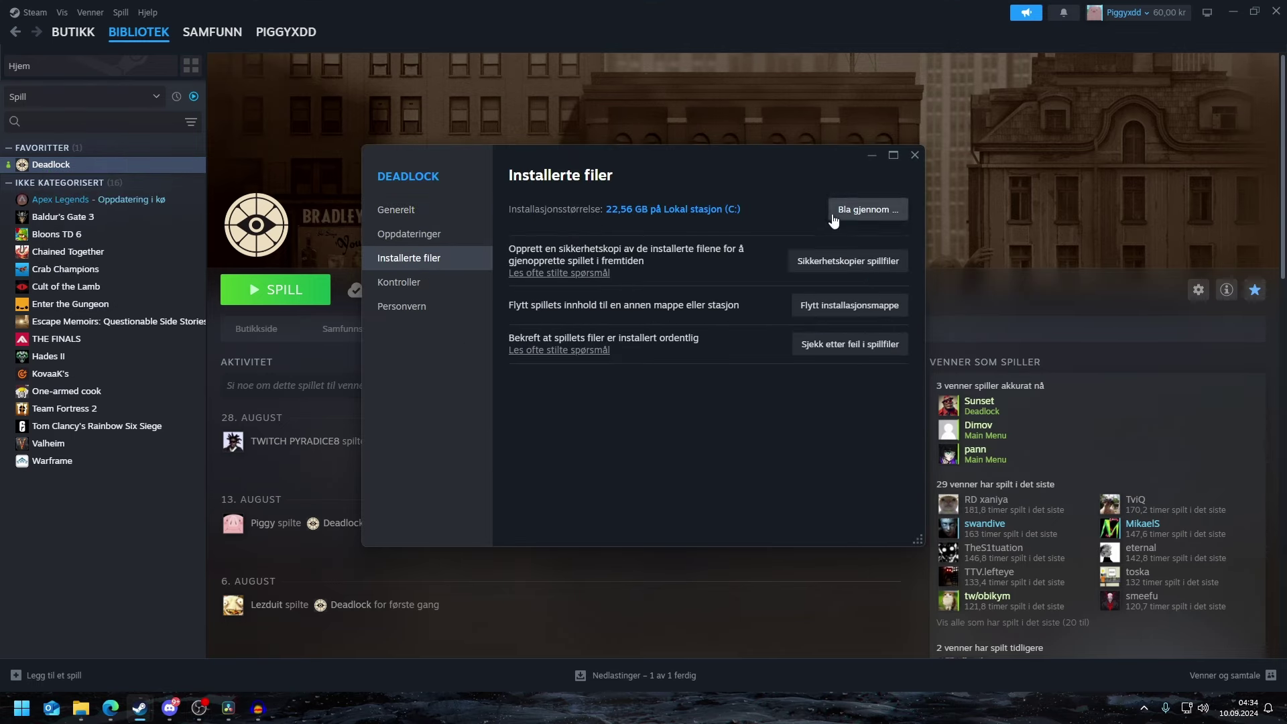
left_click(872, 210)
double_click(138, 121)
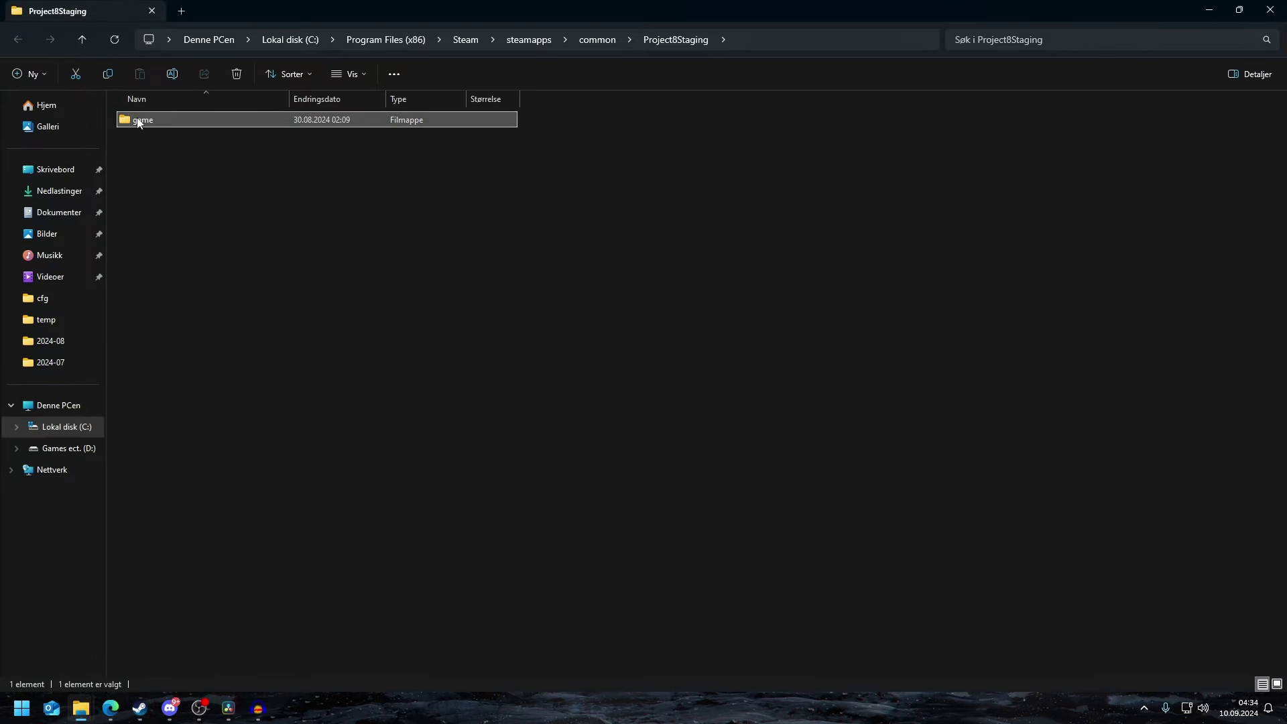
double_click(195, 178)
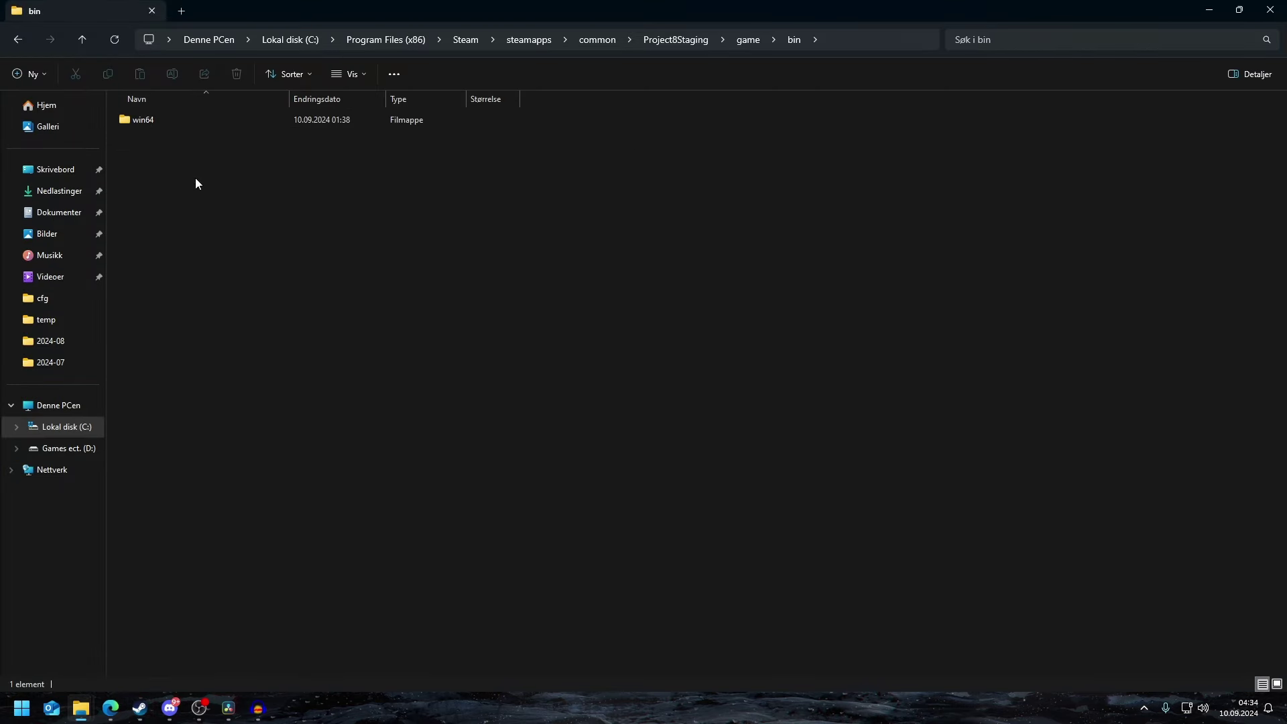
double_click(203, 122)
Step: Open the compatibility settings in the properties of project8.exe
scroll(212, 260, "down", 10)
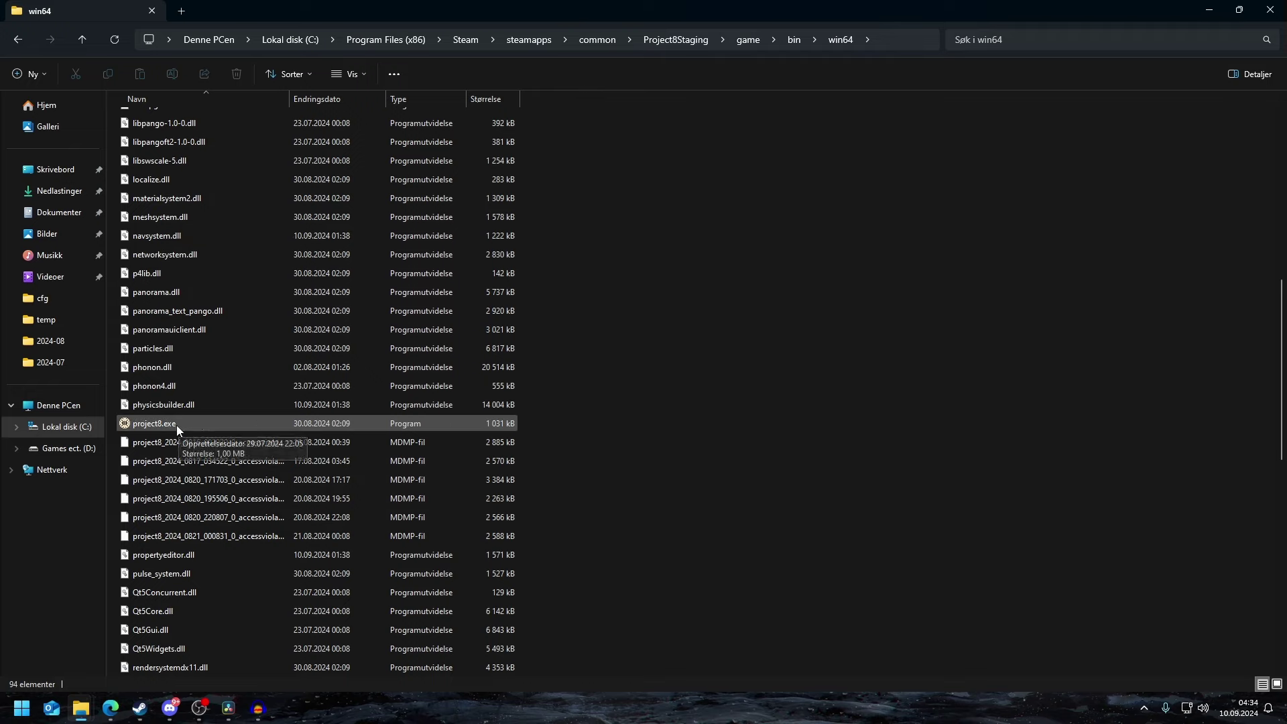
left_click(176, 425)
right_click(268, 427)
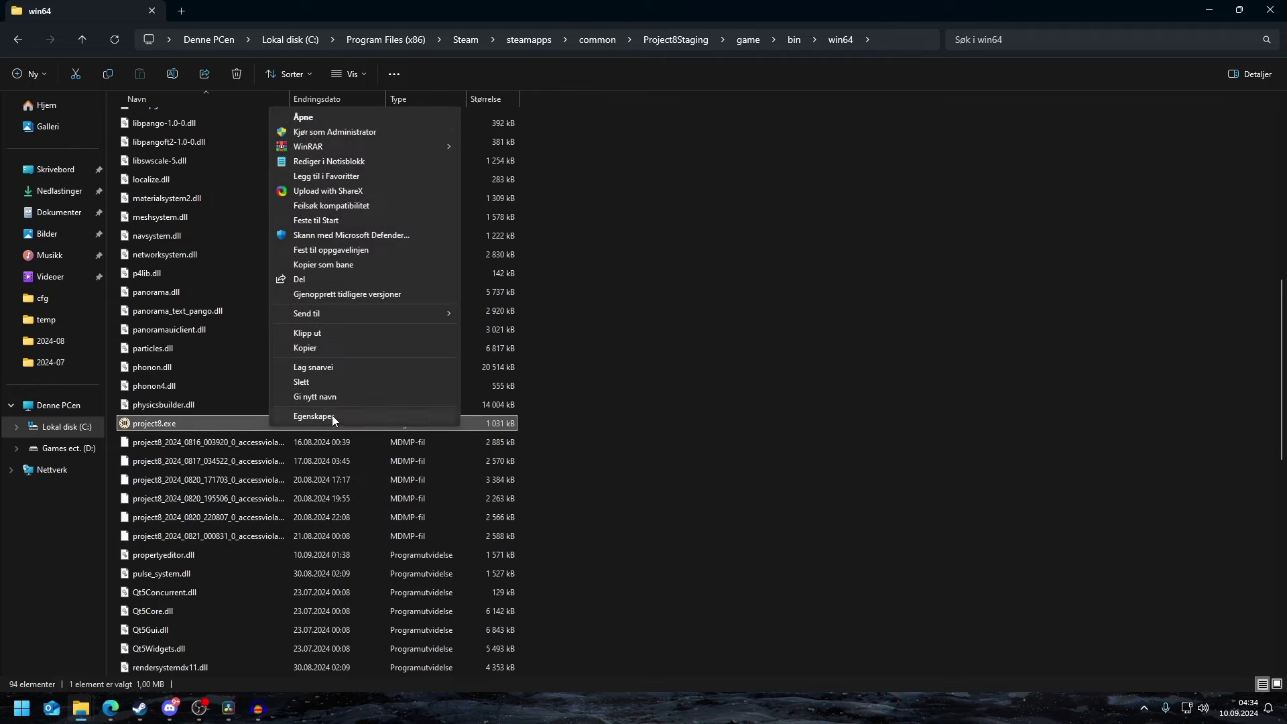
left_click(312, 416)
left_click_drag(489, 307, 510, 236)
left_click(398, 272)
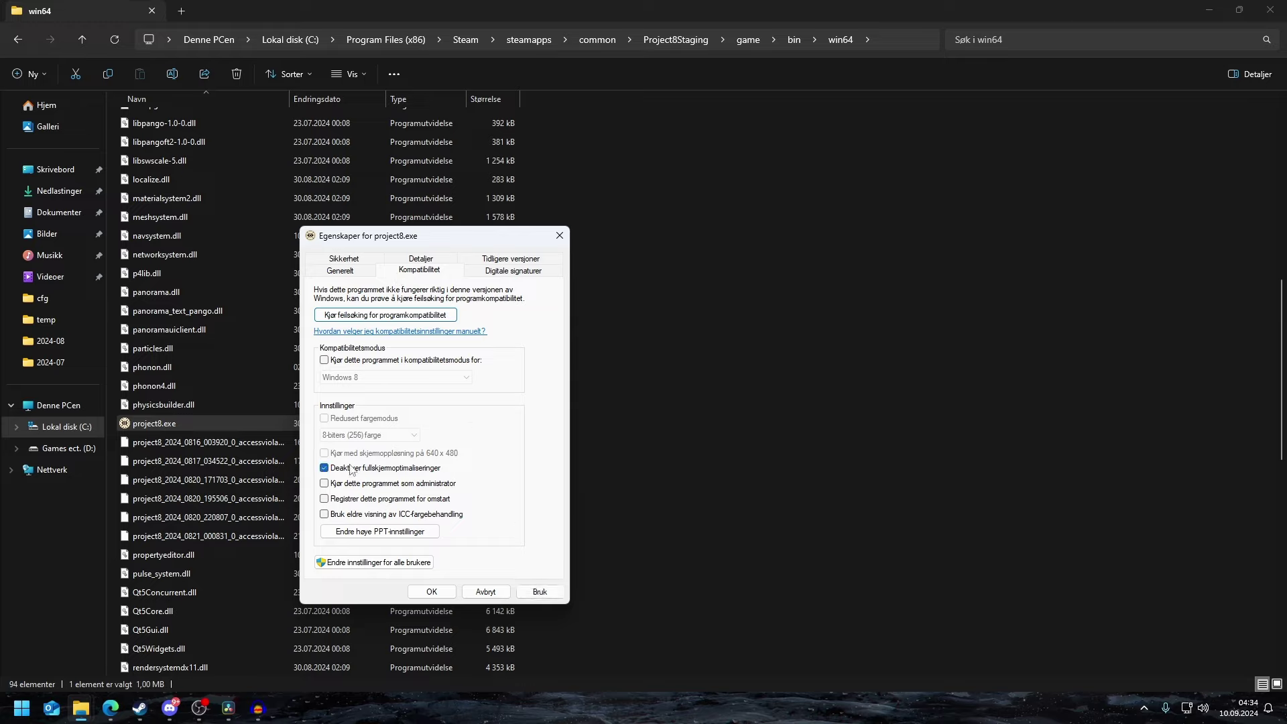
Step: Try overriding project8.exe's high DPI scaling with scaling performed by Program, and cancel the high DPI settings
left_click(380, 532)
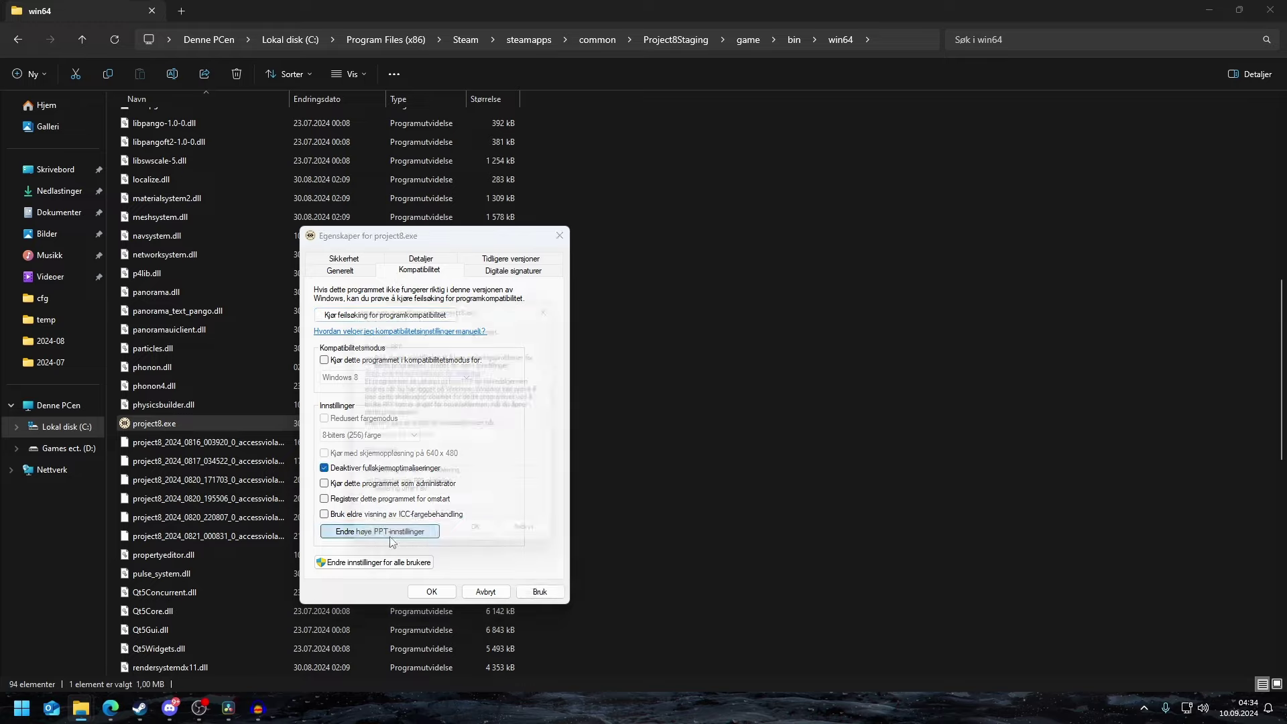
left_click_drag(416, 297, 407, 286)
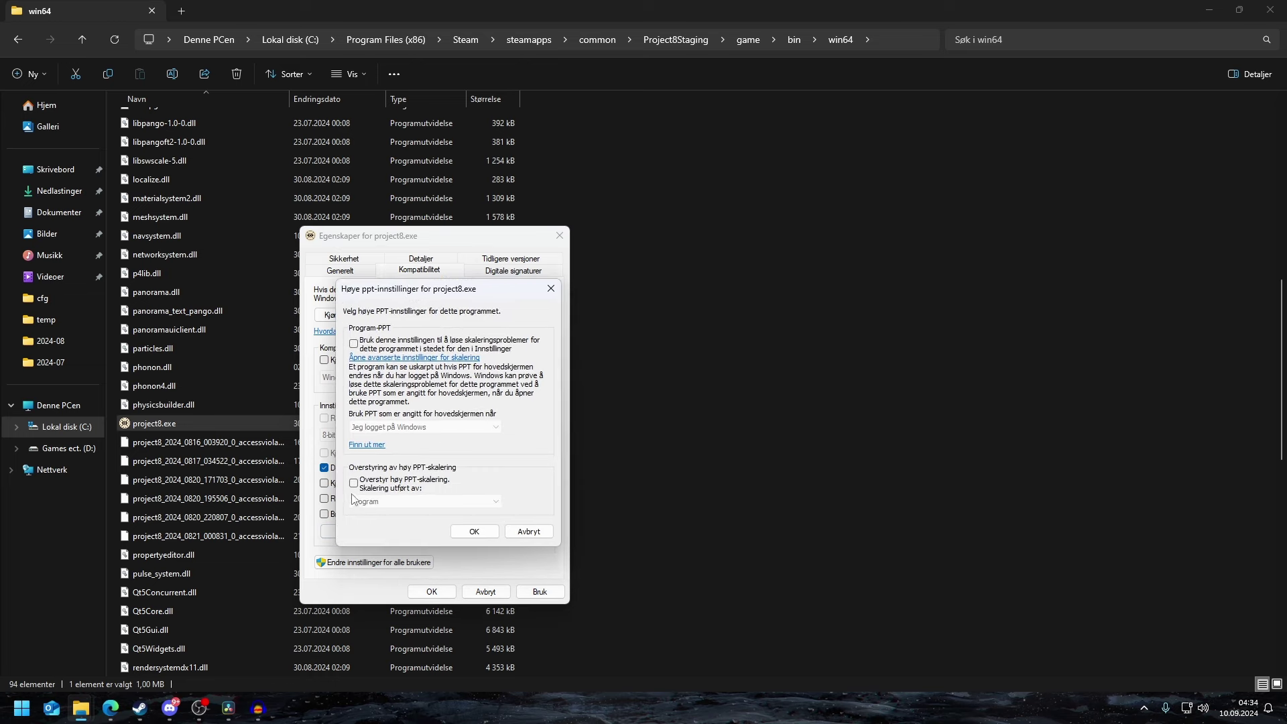
left_click(386, 502)
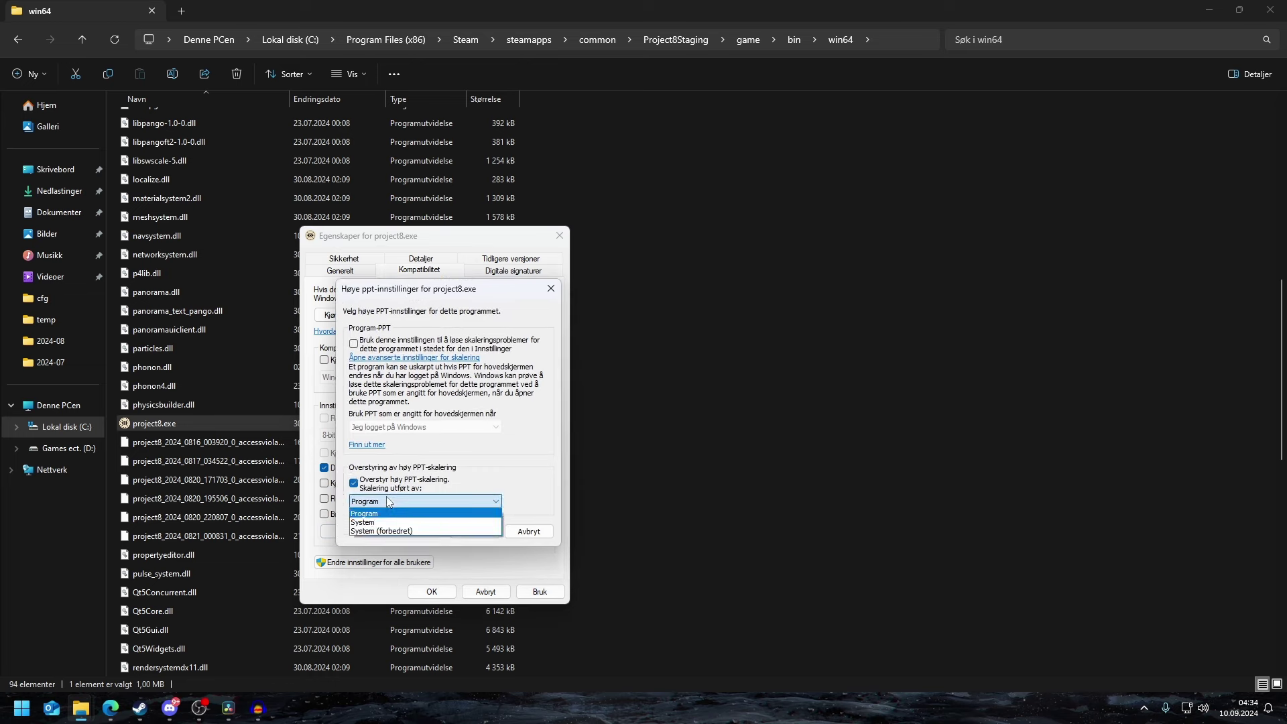
left_click(379, 518)
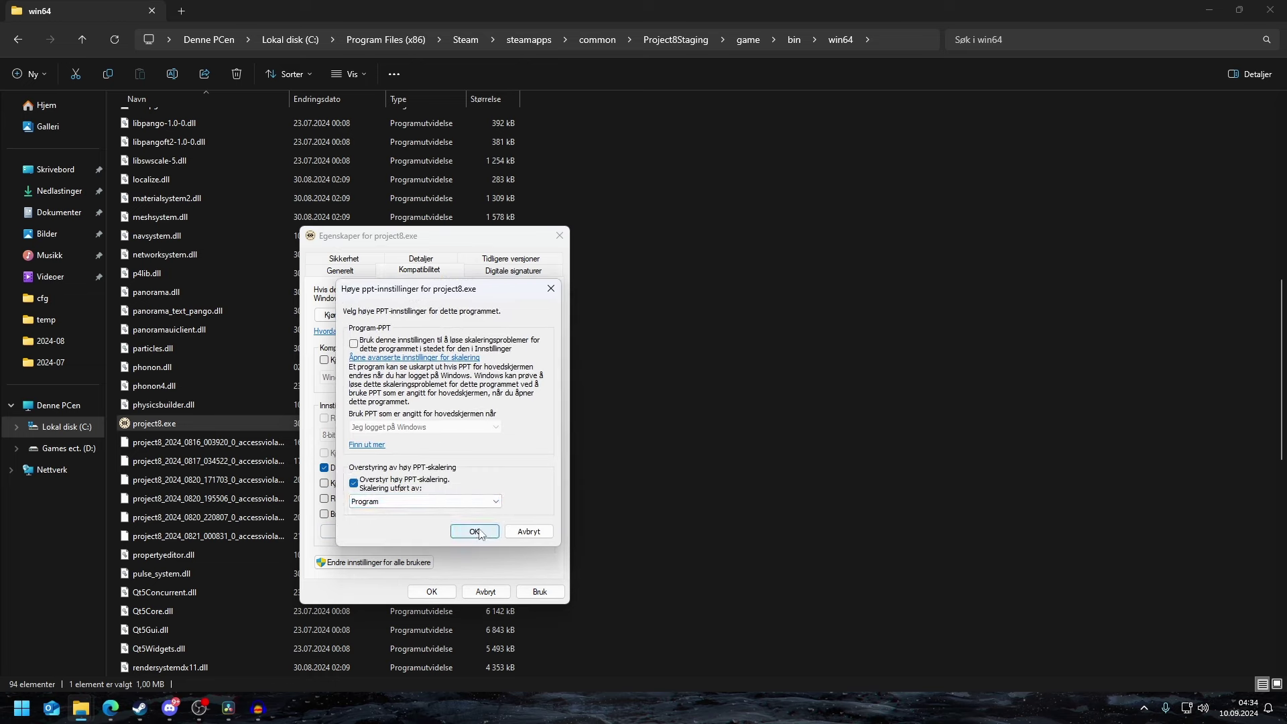
left_click_drag(387, 293, 416, 283)
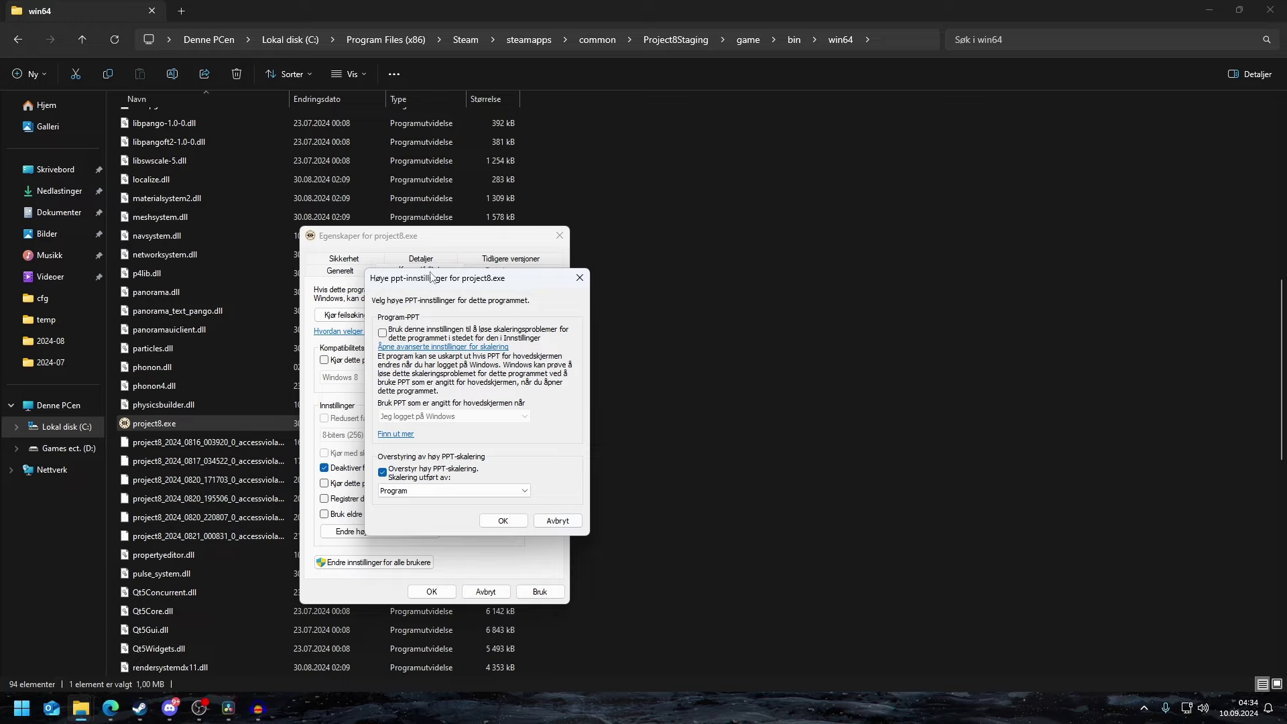
left_click_drag(432, 277, 353, 199)
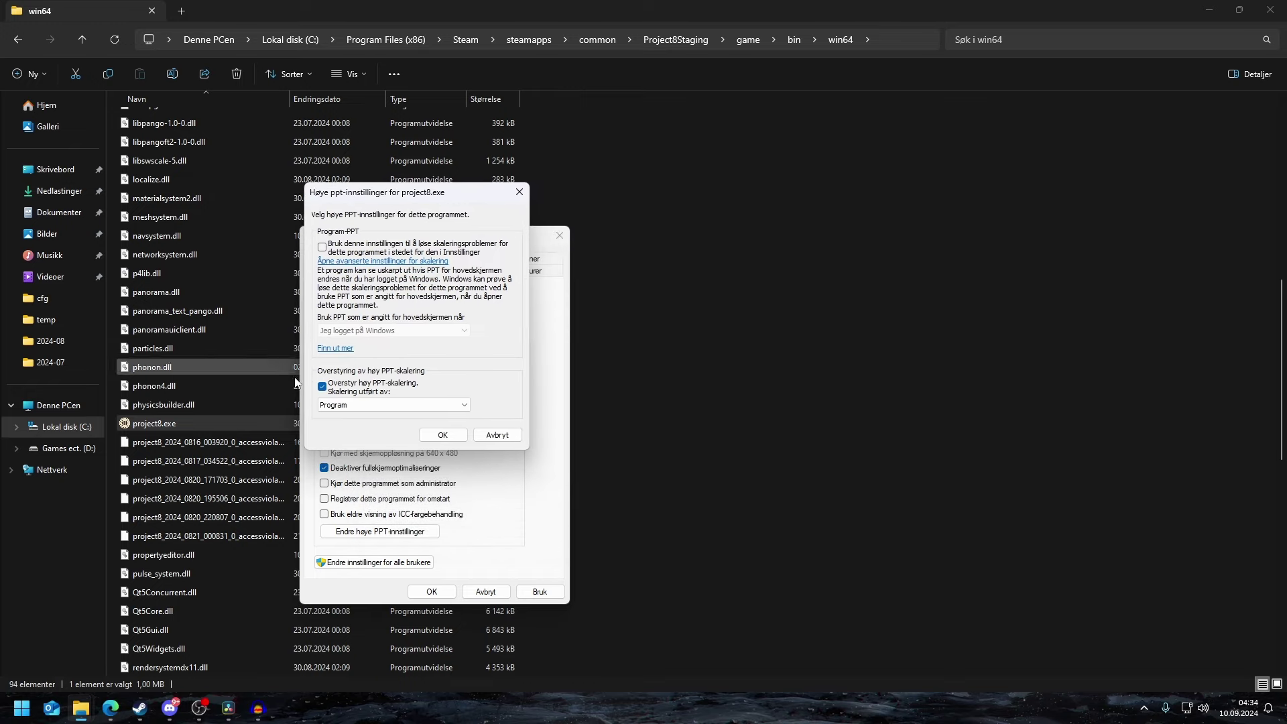
left_click_drag(346, 186, 548, 304)
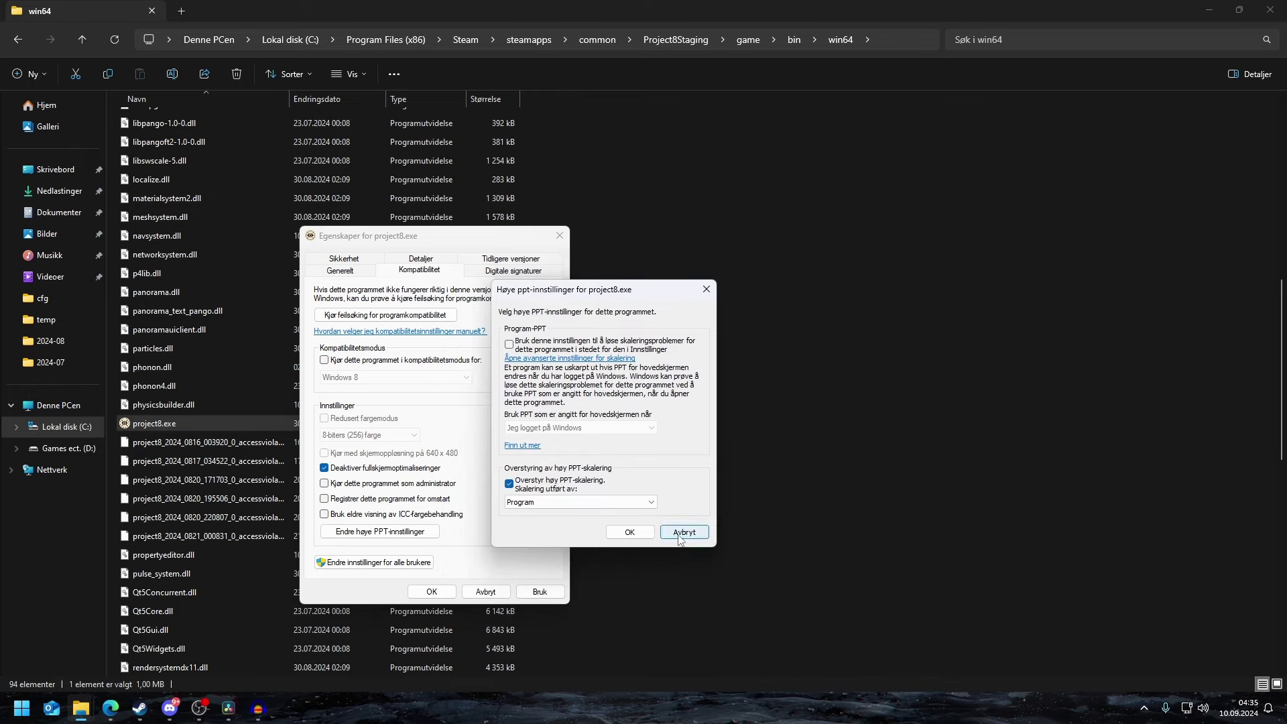
left_click(683, 532)
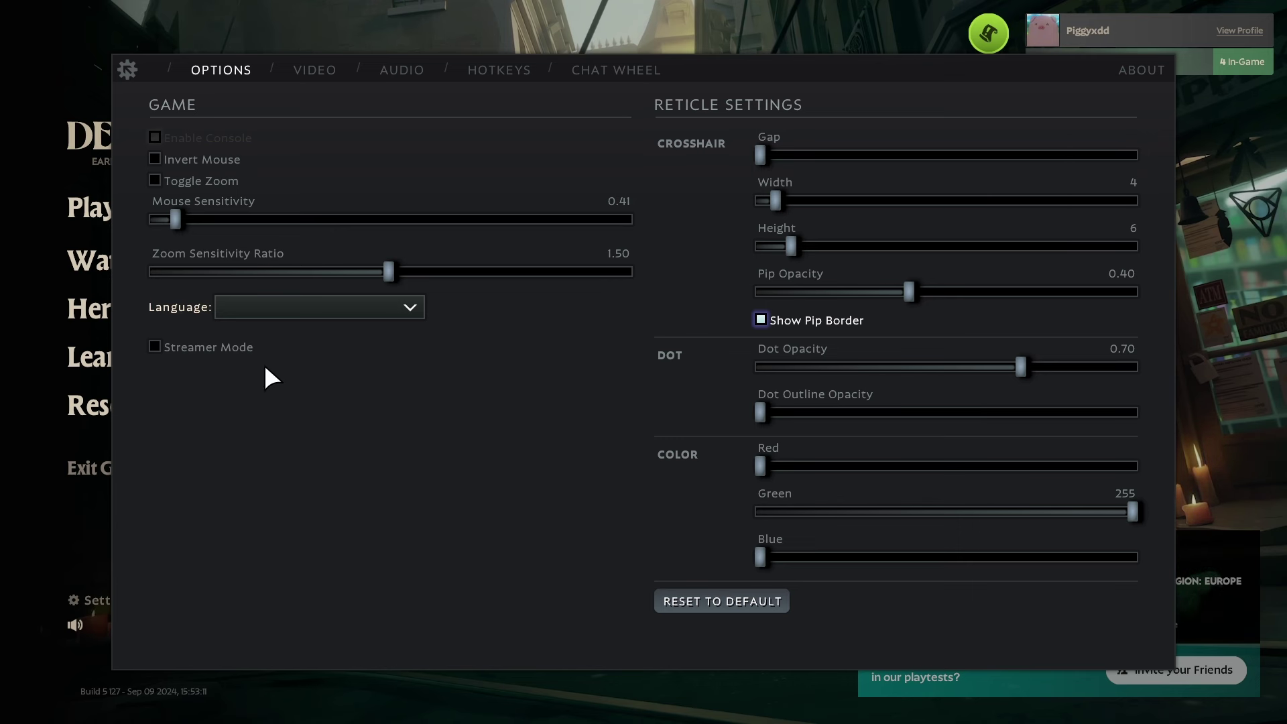
Step: Switch to Deadlock, check the Enable Console option's description, and view the developer console before closing it
mouse_move(189, 142)
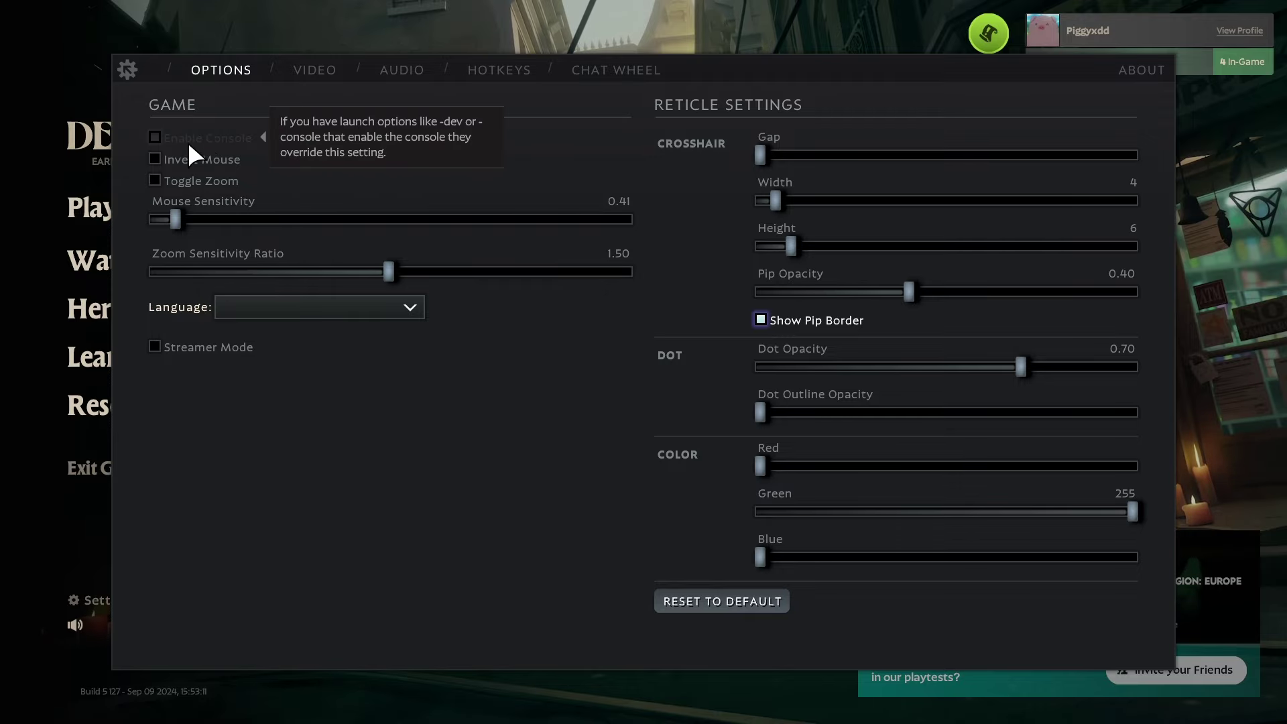
key("Escape")
key("F7")
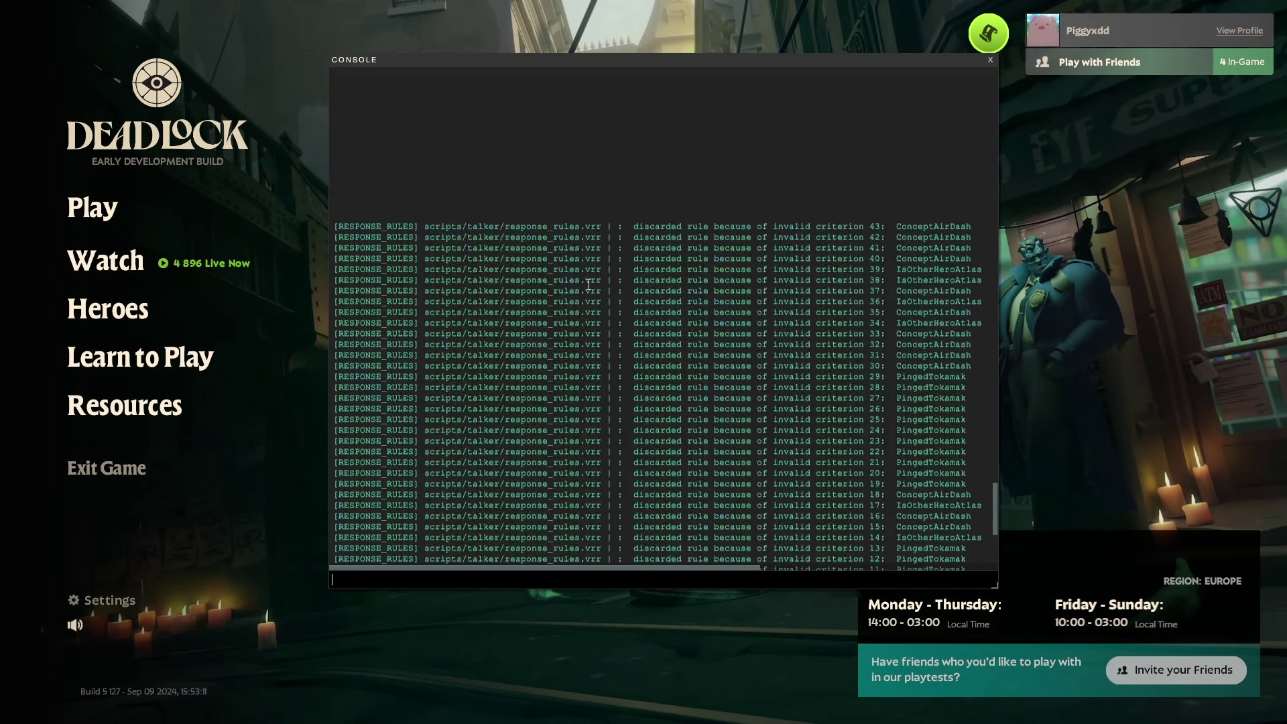
left_click_drag(448, 61, 446, 56)
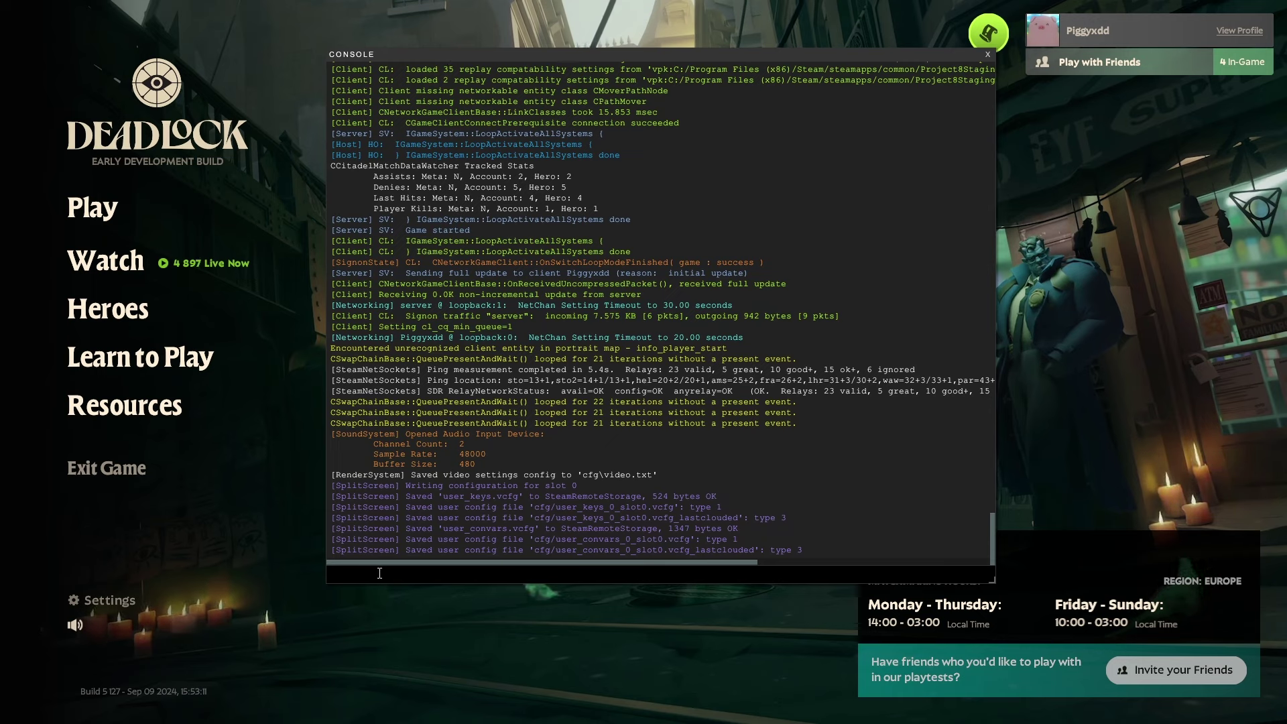
left_click(988, 55)
Step: Set the reticle's Blue color value to 255 in the game's settings
left_click(122, 601)
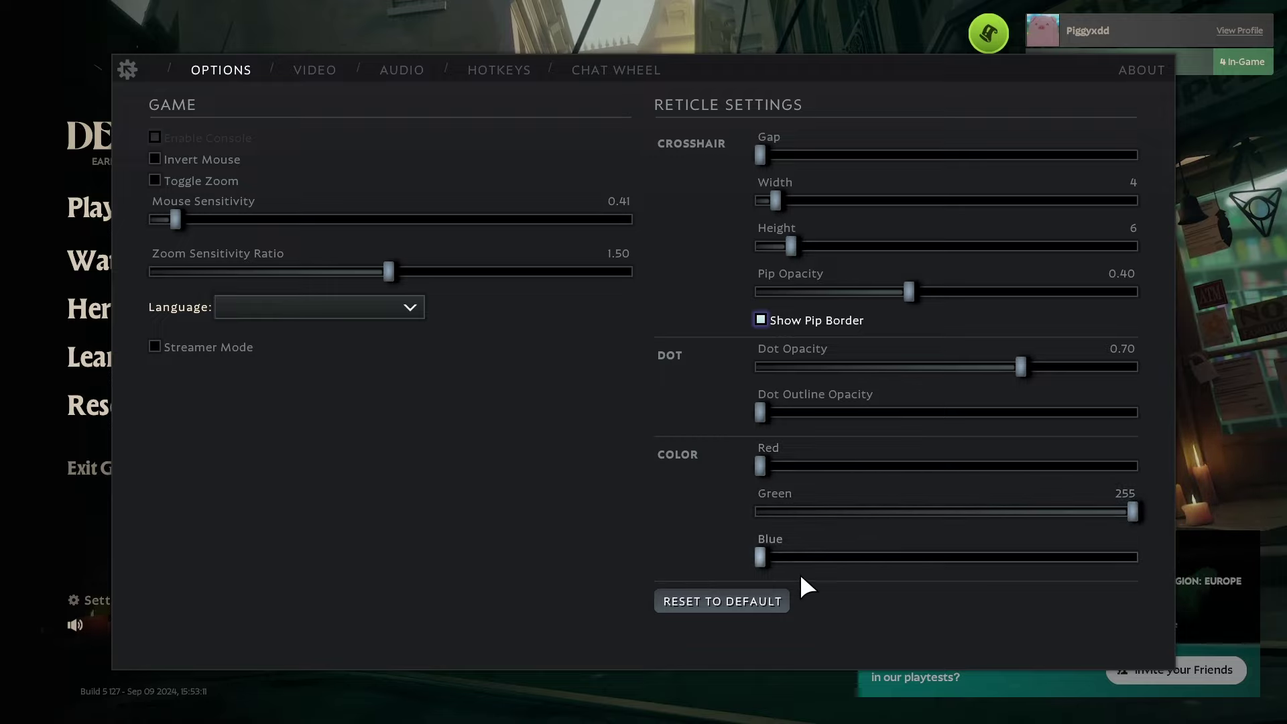
left_click_drag(767, 562, 1094, 558)
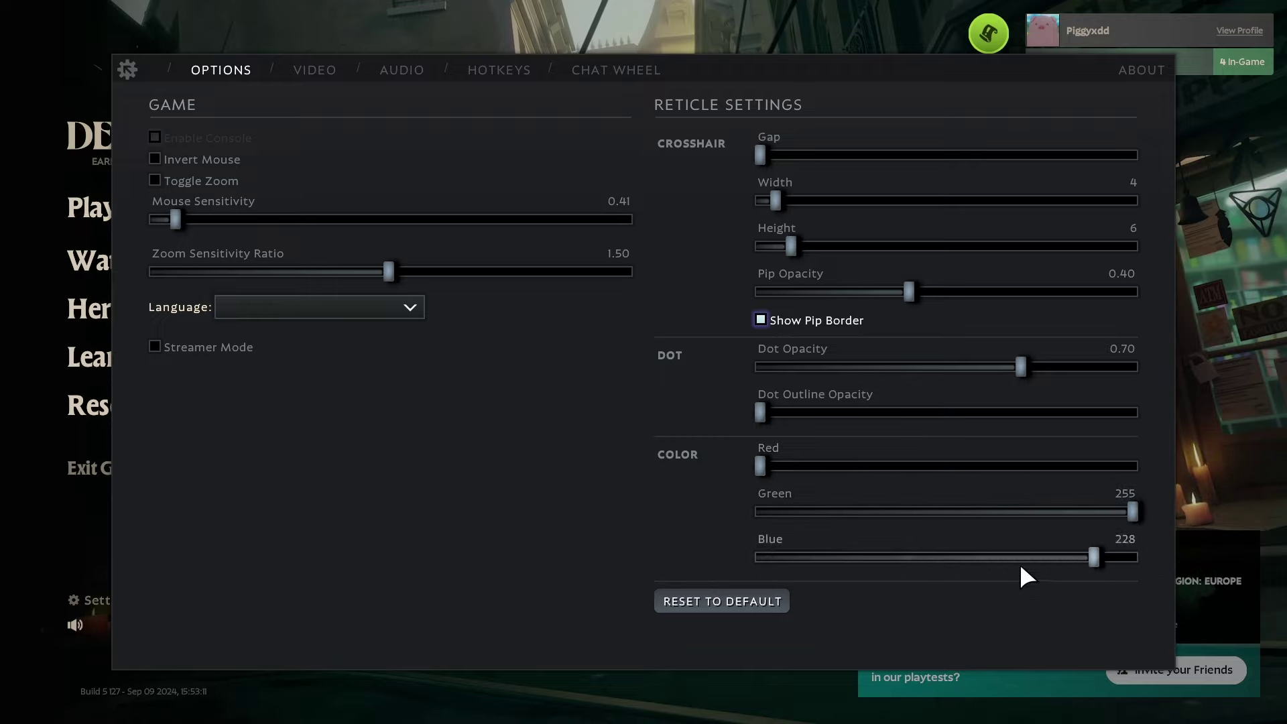
left_click_drag(1019, 575, 1258, 560)
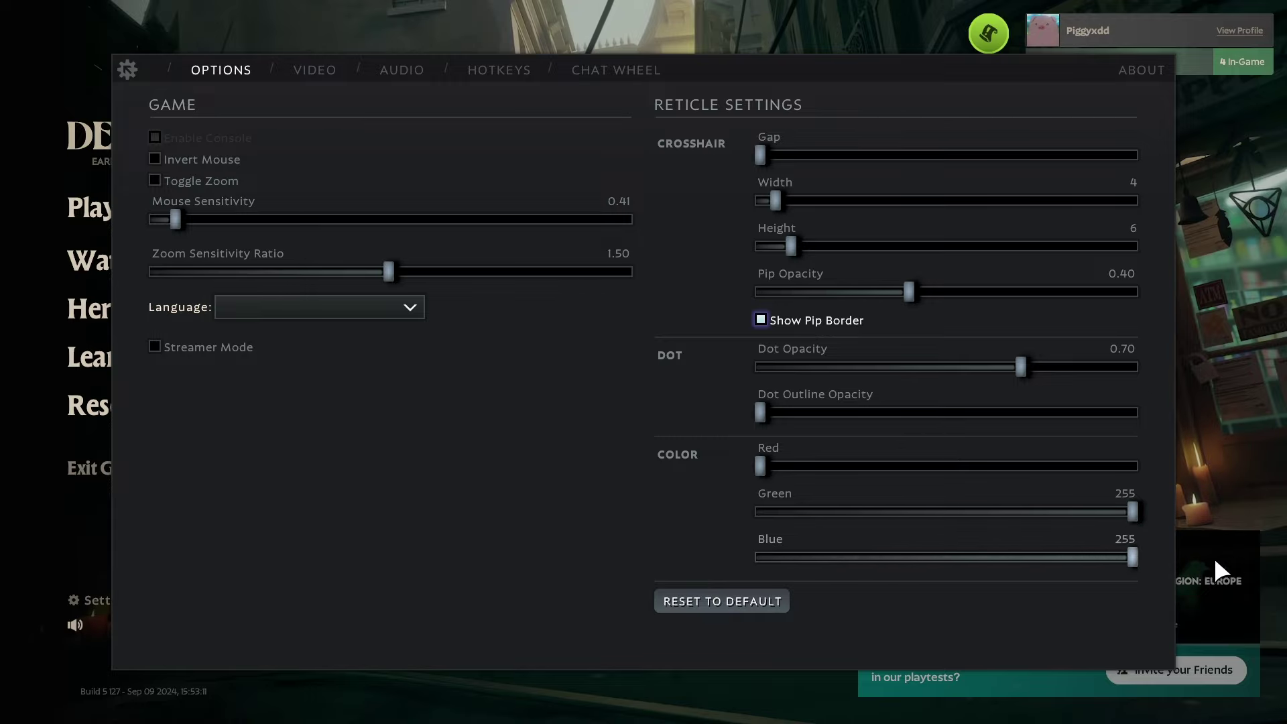
Step: Look through the game's video and audio settings and its list of hotkeys, including the miscellaneous keybinds
left_click(314, 70)
left_click(392, 70)
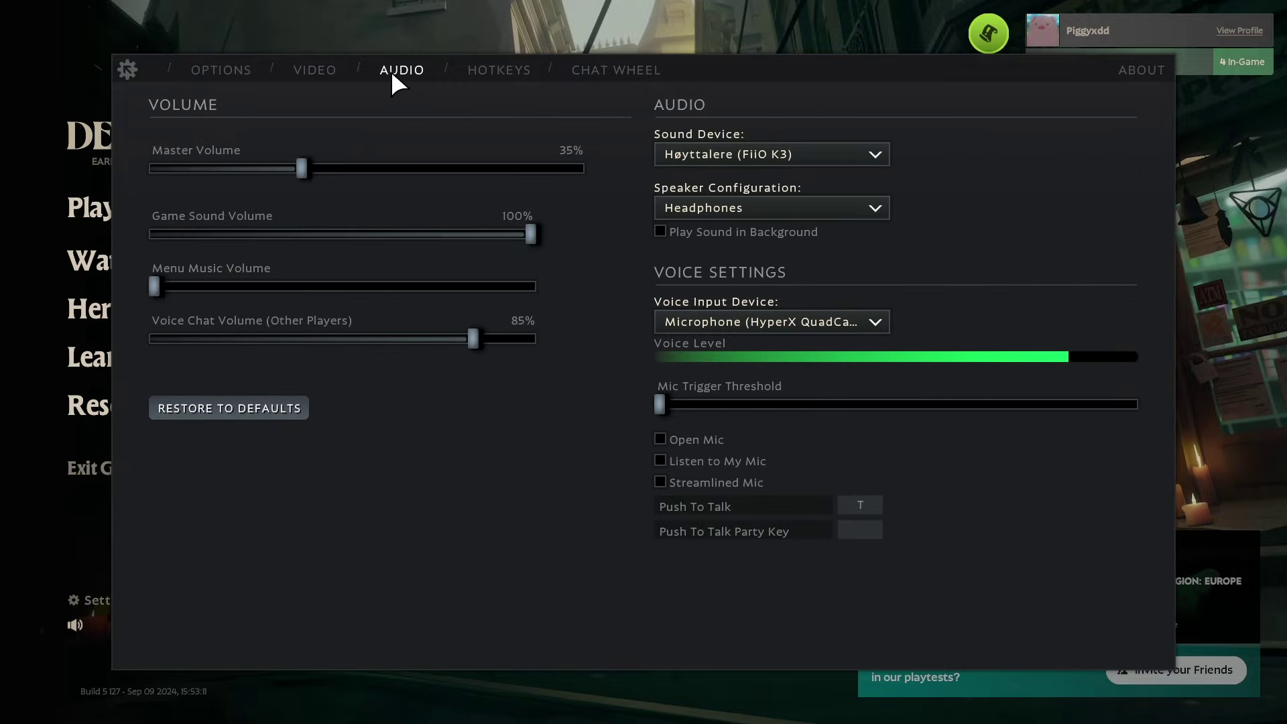
left_click(495, 71)
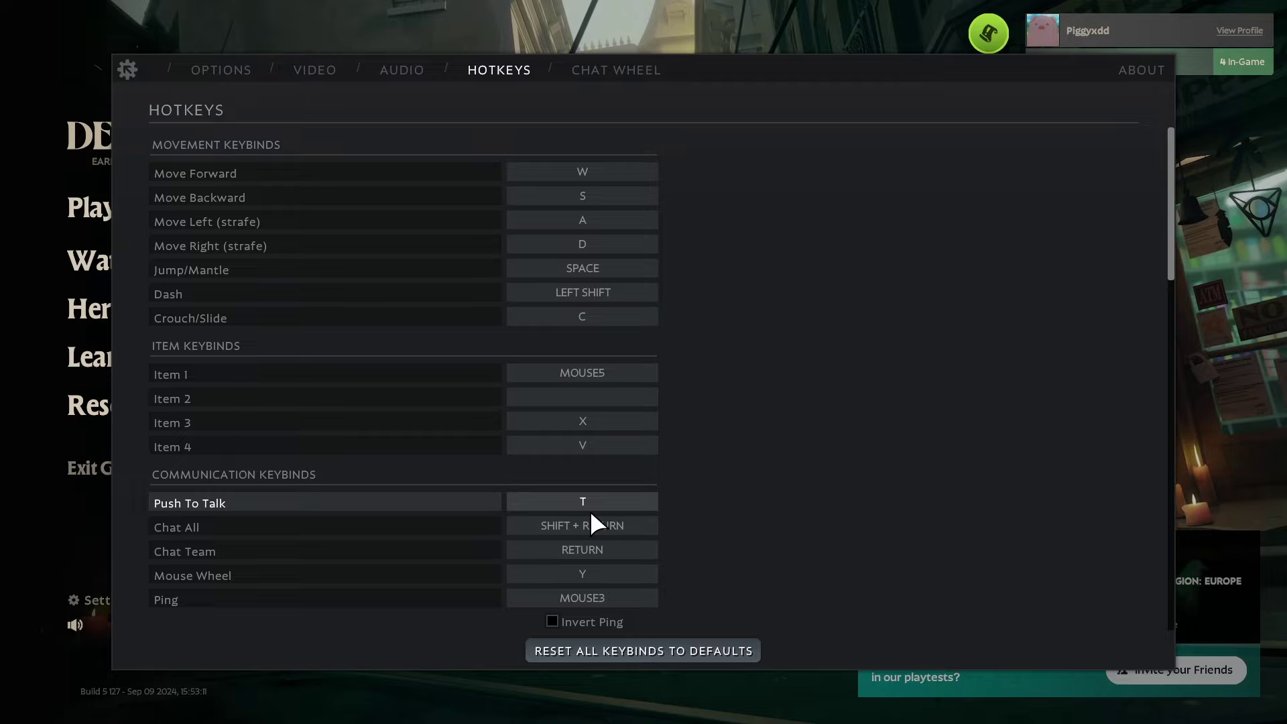
scroll(590, 509, "down", 10)
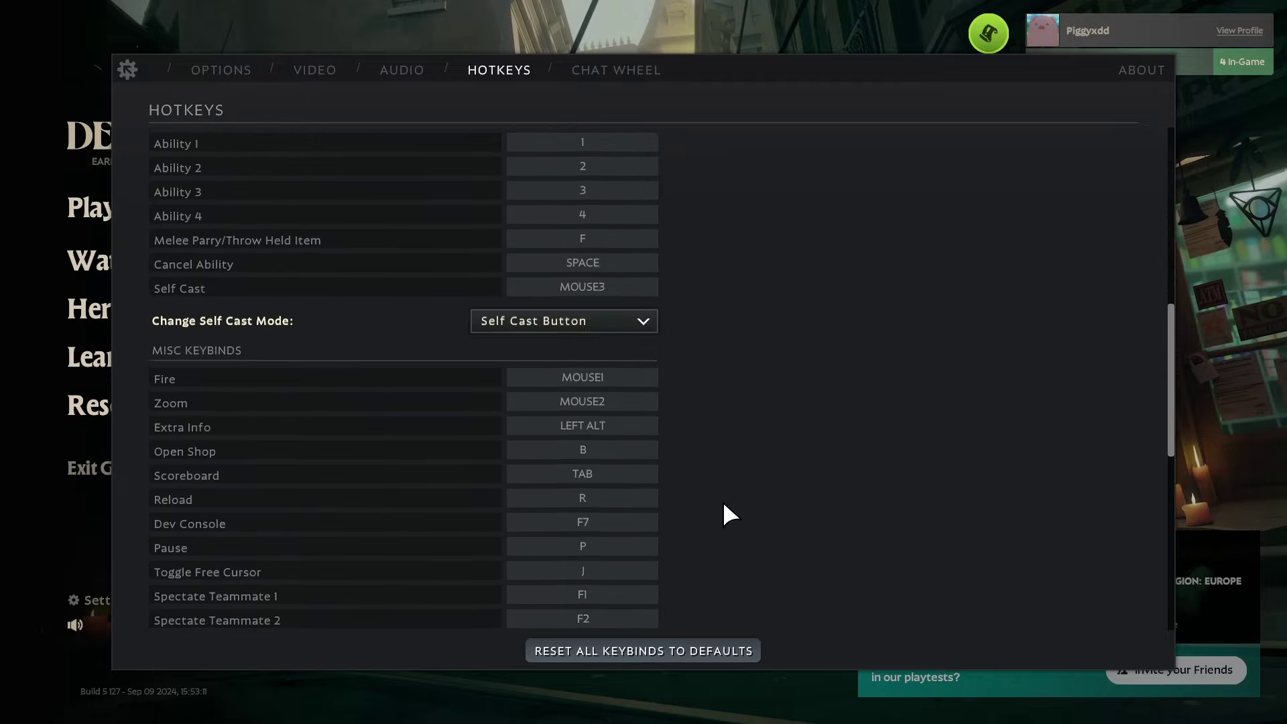
scroll(722, 505, "up", 4)
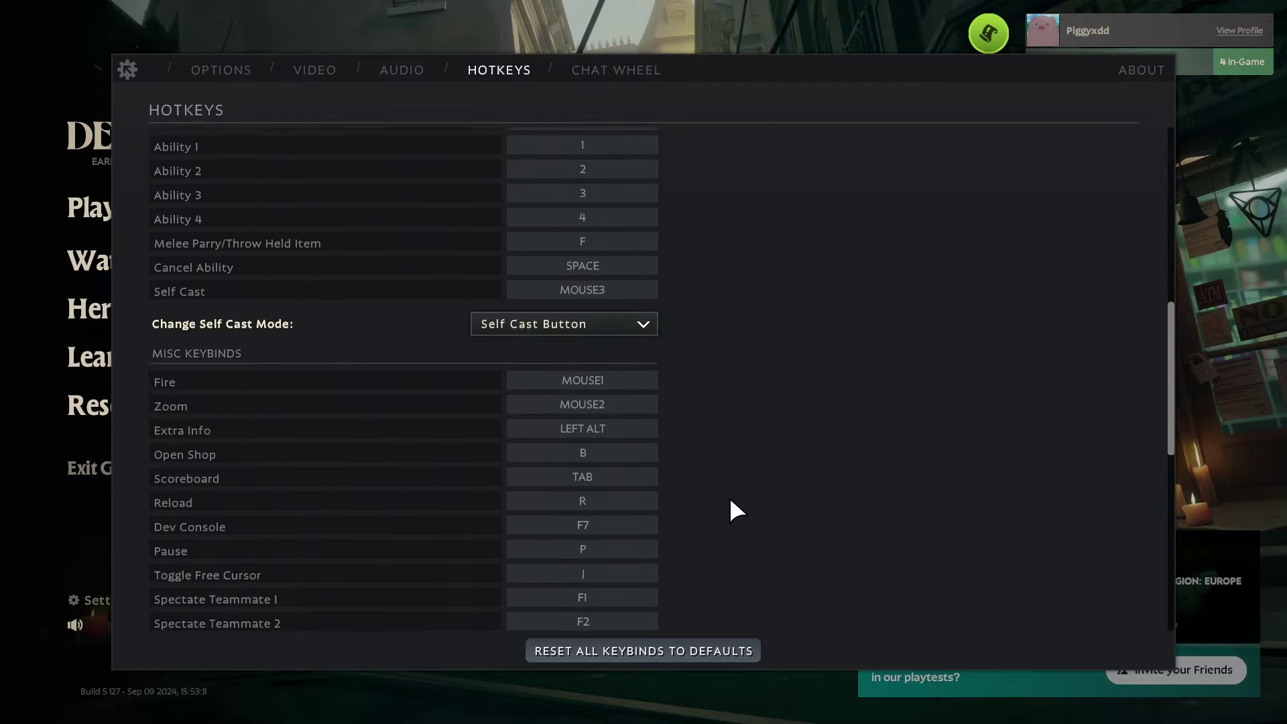
scroll(730, 499, "up", 5)
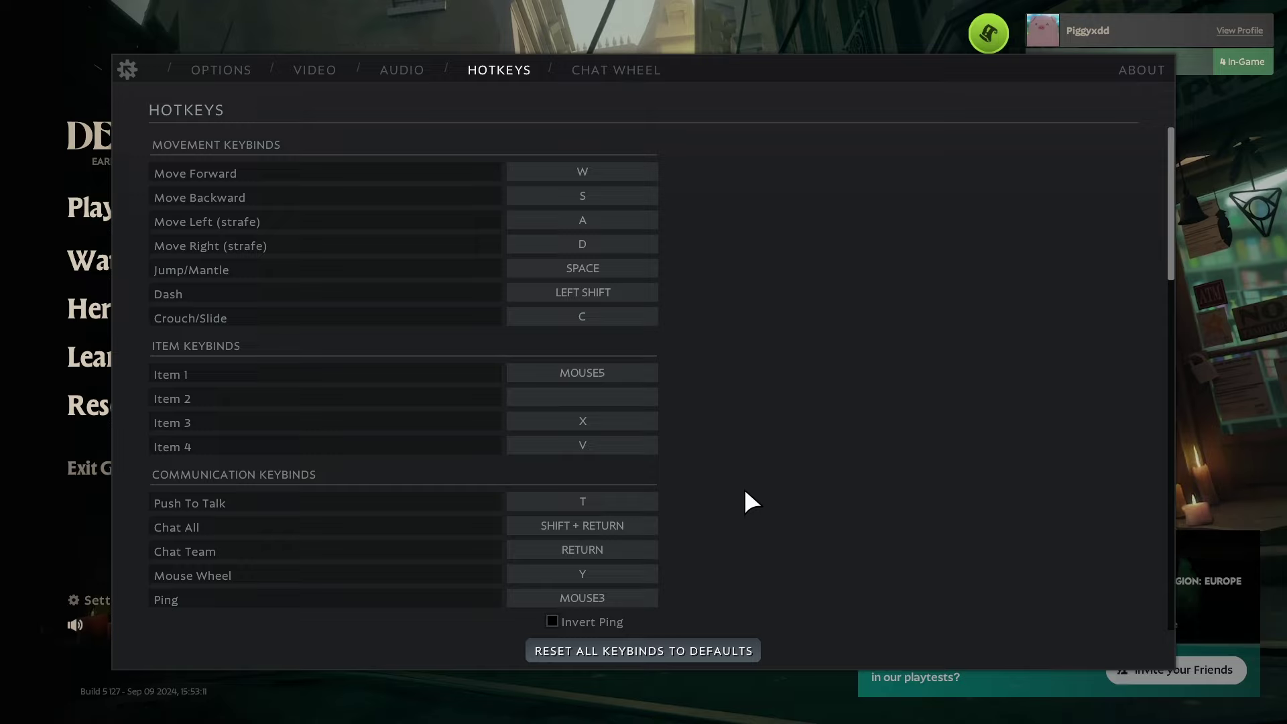